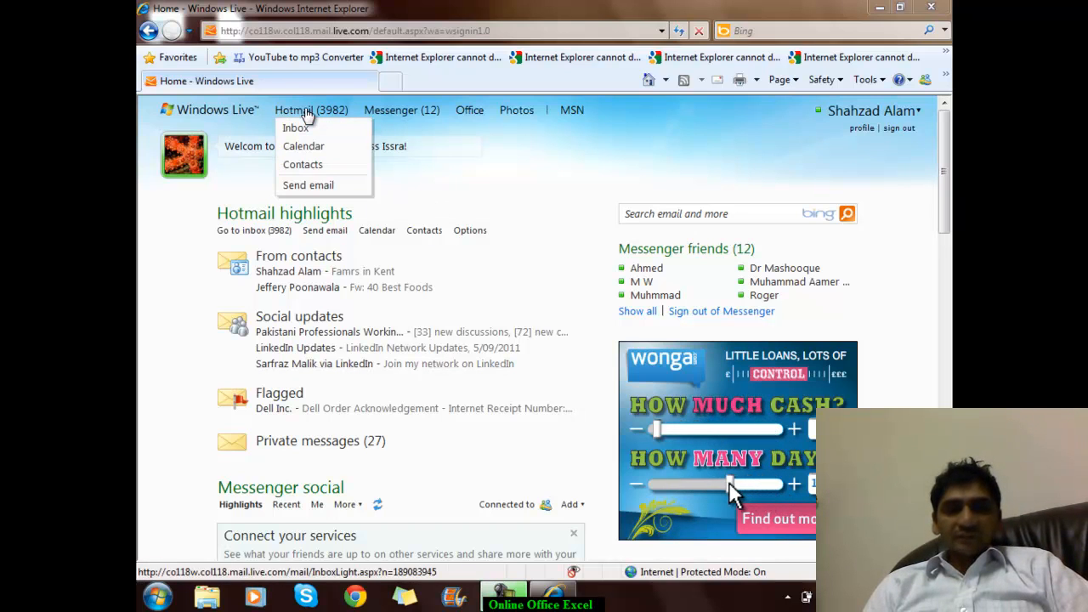
# - Go to the Office documents page and create a new Excel workbook, Book1.xlsx
pyautogui.moveTo(411, 123)
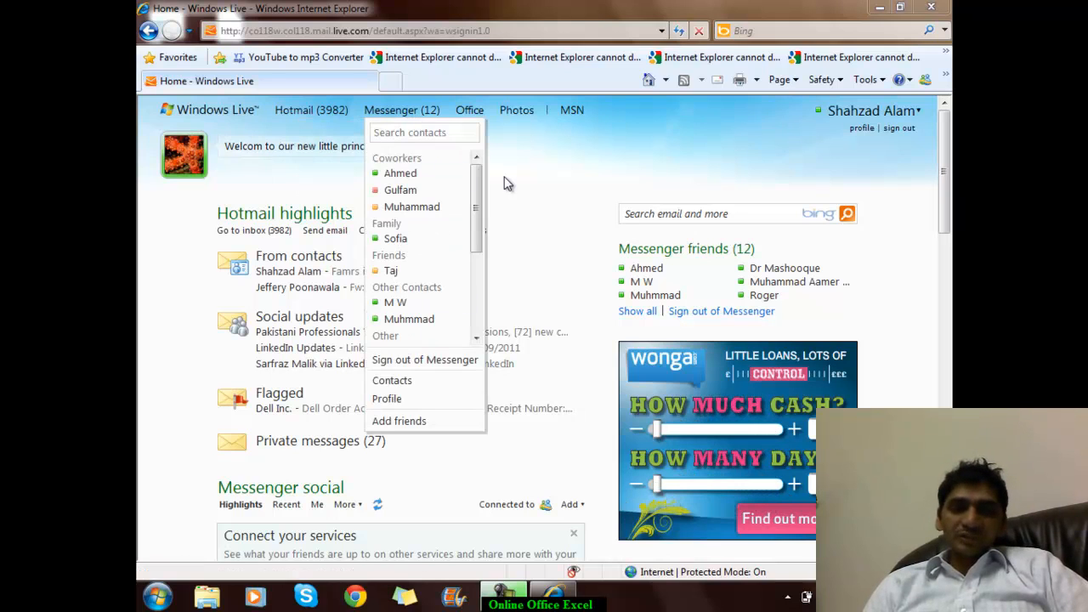
pyautogui.moveTo(525, 117)
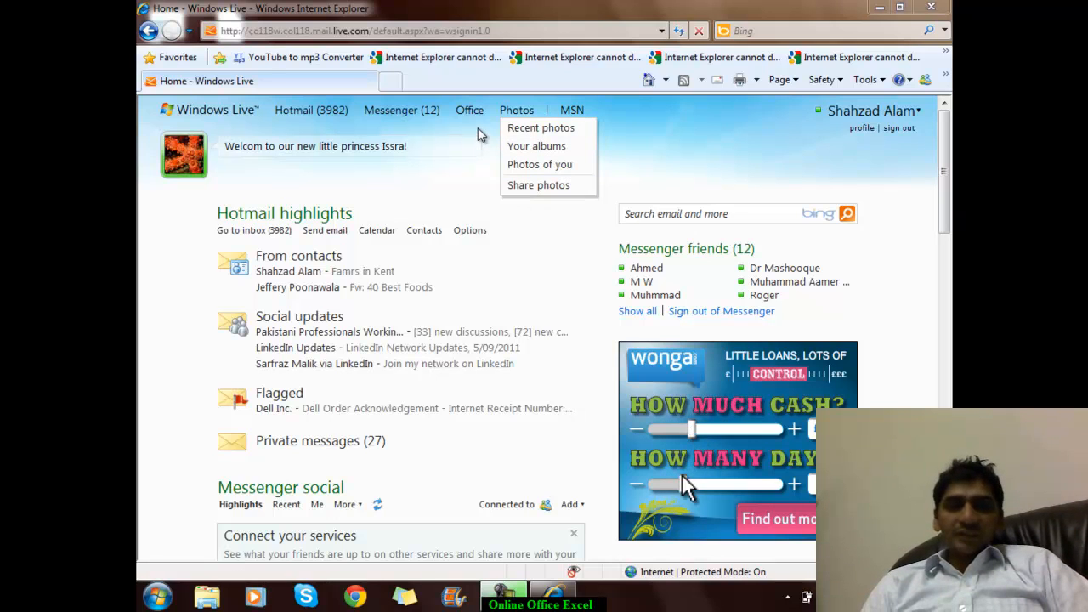
pyautogui.moveTo(476, 125)
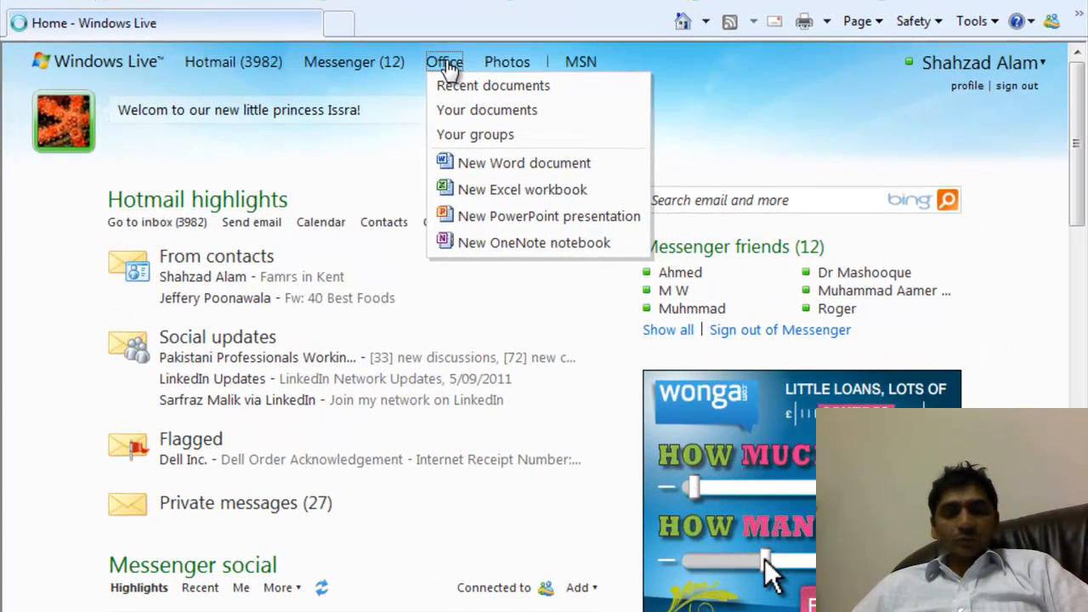
pyautogui.click(447, 65)
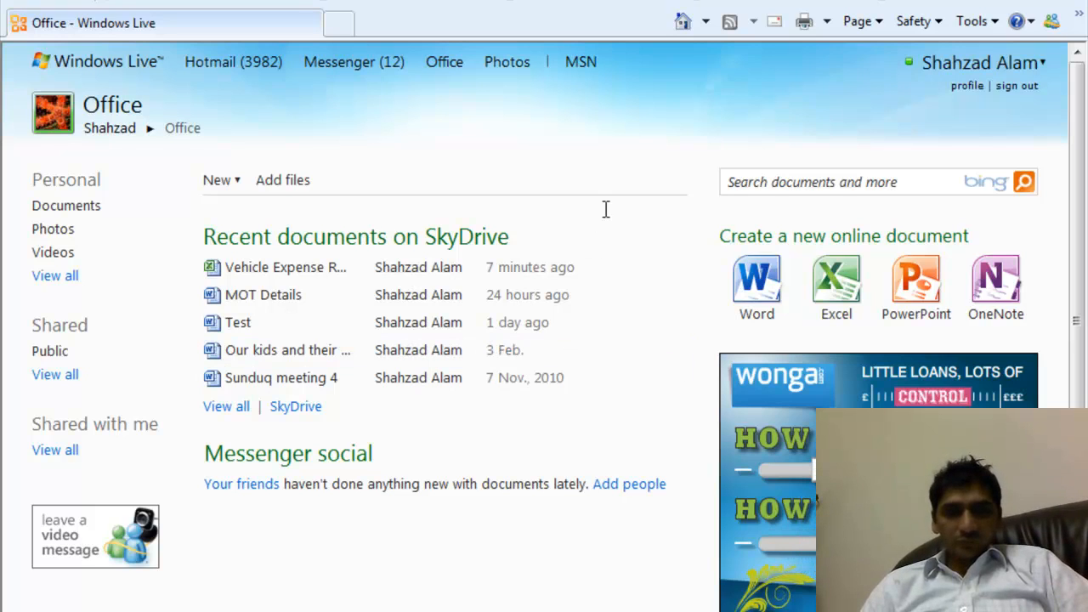
pyautogui.moveTo(447, 68)
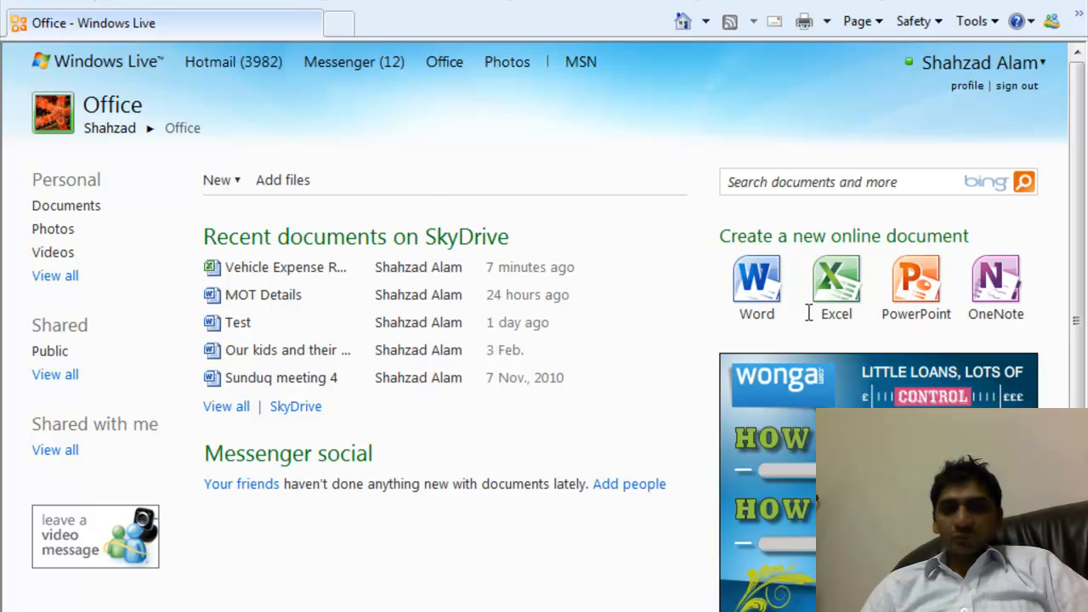
pyautogui.click(838, 292)
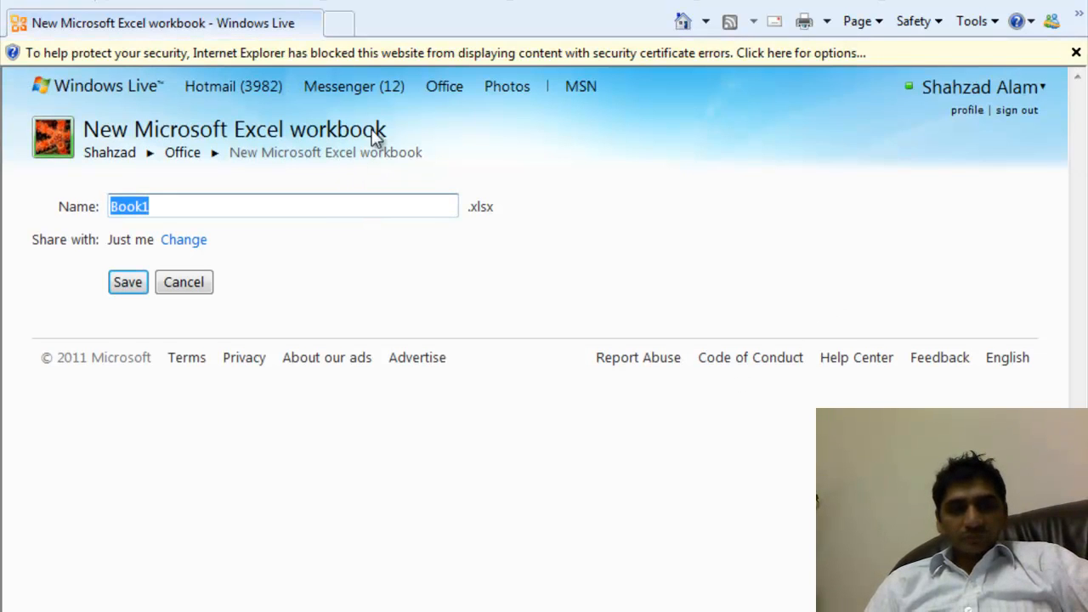
# - Show the blocked page content, then save the workbook as Vehicle Expenses
pyautogui.click(476, 52)
pyautogui.click(530, 68)
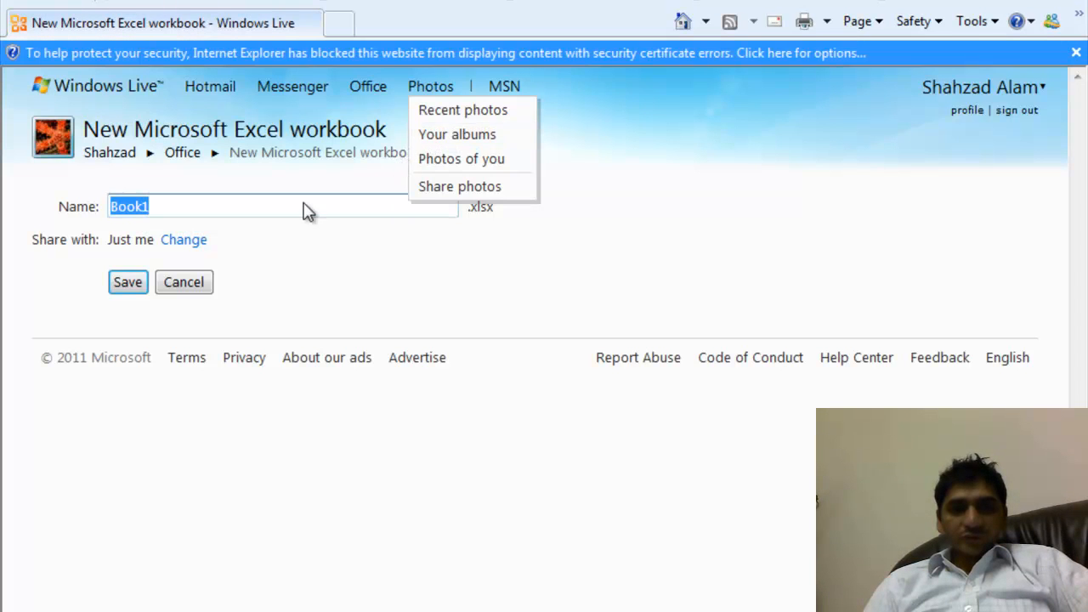
pyautogui.click(296, 207)
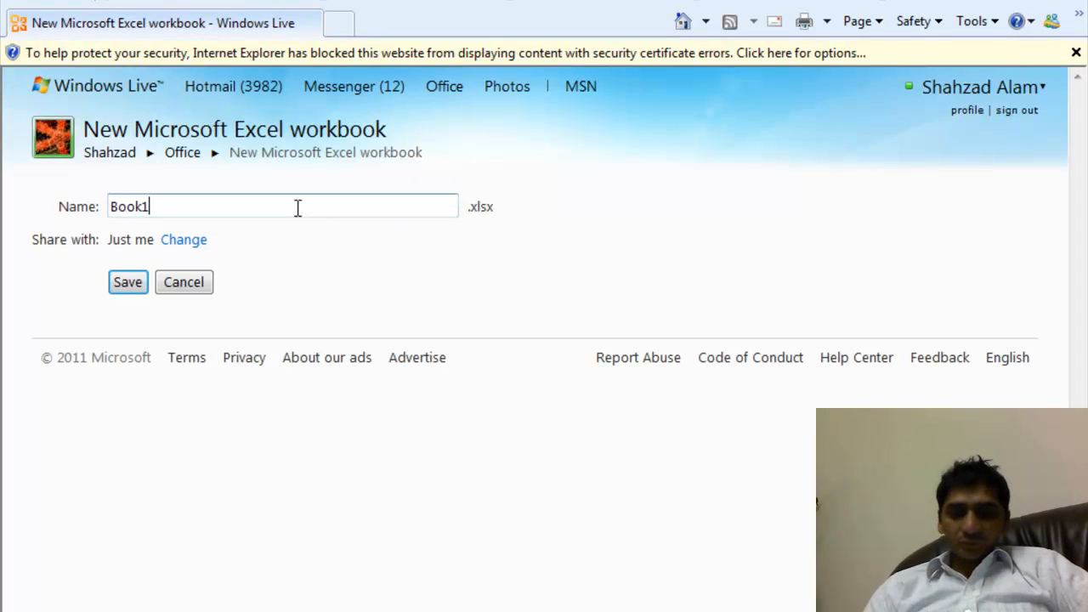
pyautogui.press('BackSpace')
pyautogui.press('BackSpace')
pyautogui.press('BackSpace')
pyautogui.press('BackSpace')
pyautogui.press('BackSpace')
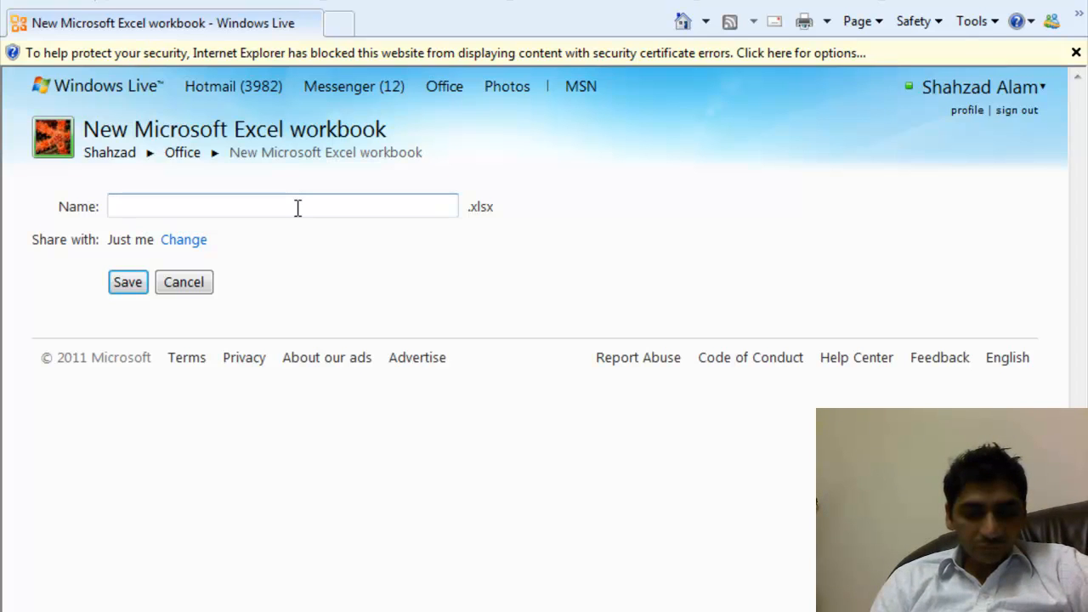
pyautogui.write('Vehiv')
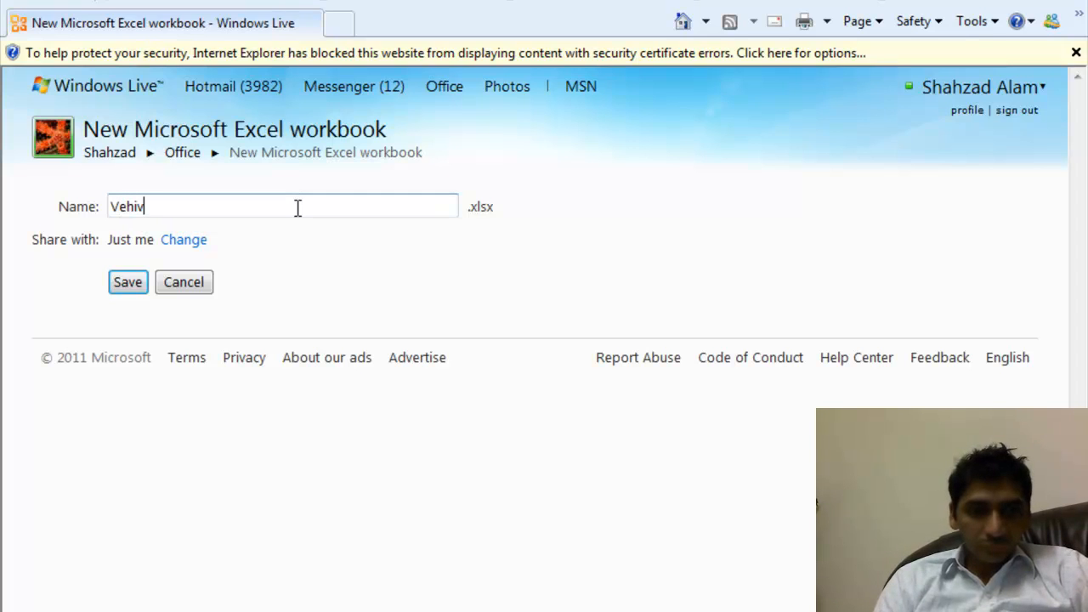
pyautogui.press('BackSpace')
pyautogui.write('cle')
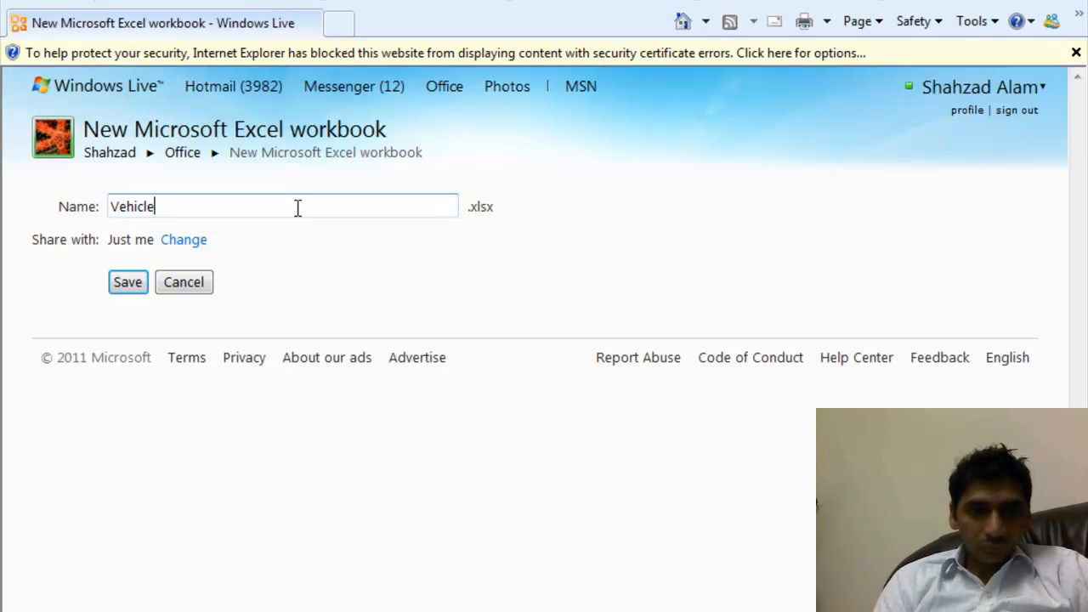
pyautogui.write(' Expense ')
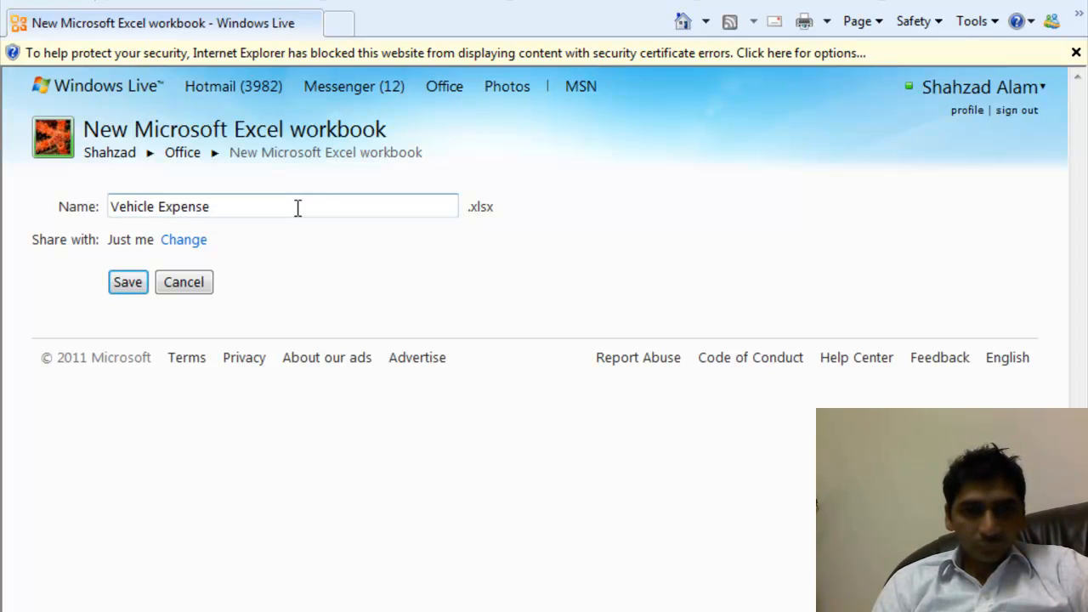
pyautogui.write('s')
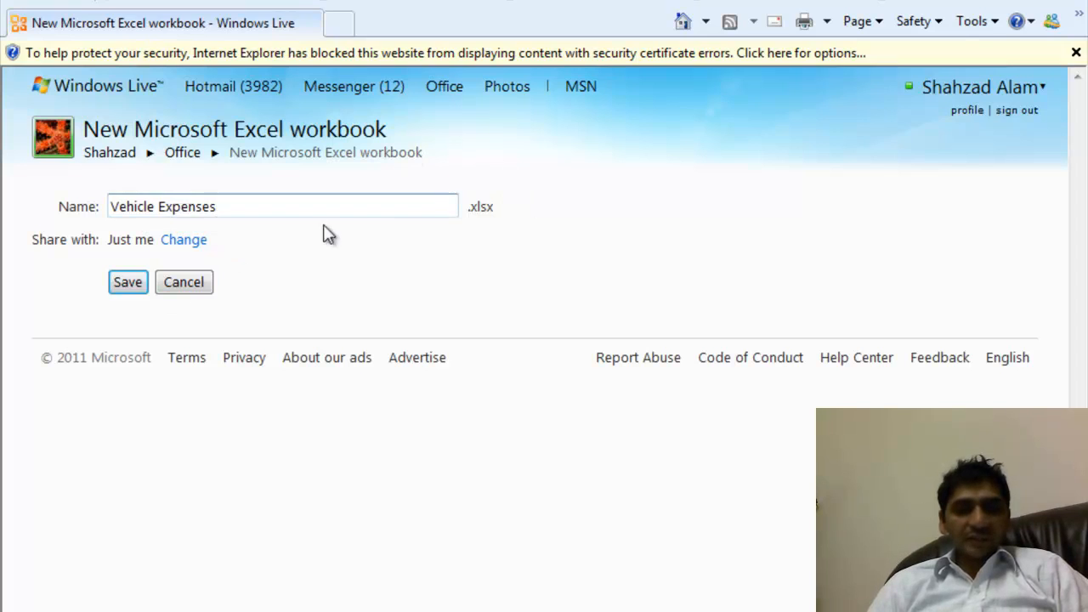
pyautogui.click(135, 284)
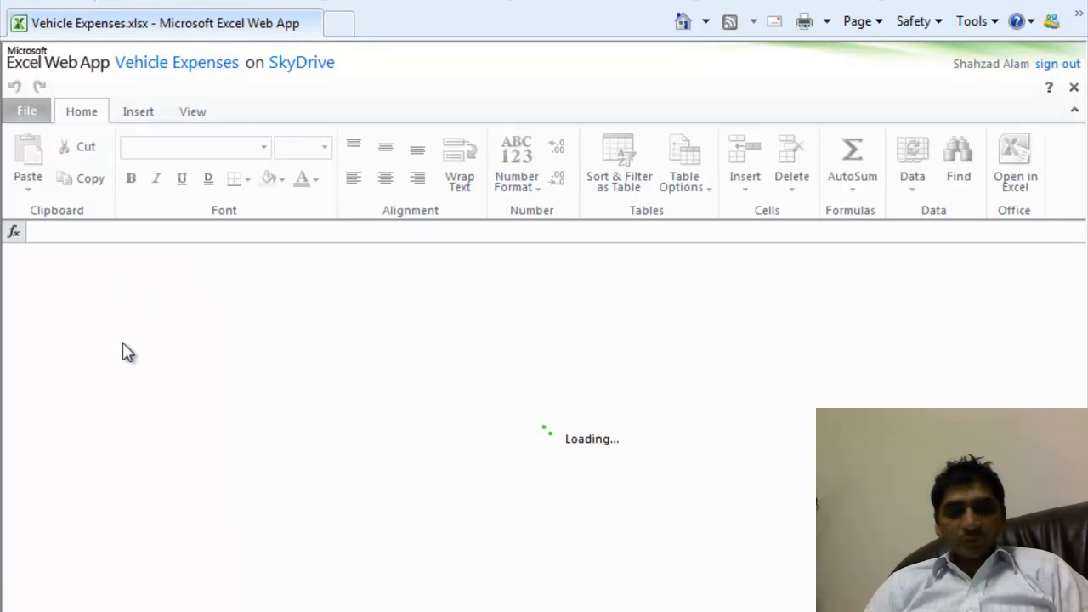
# - Allow the workbook to load and enter 'Vehicle Registration Number' in cell A2
pyautogui.click(663, 413)
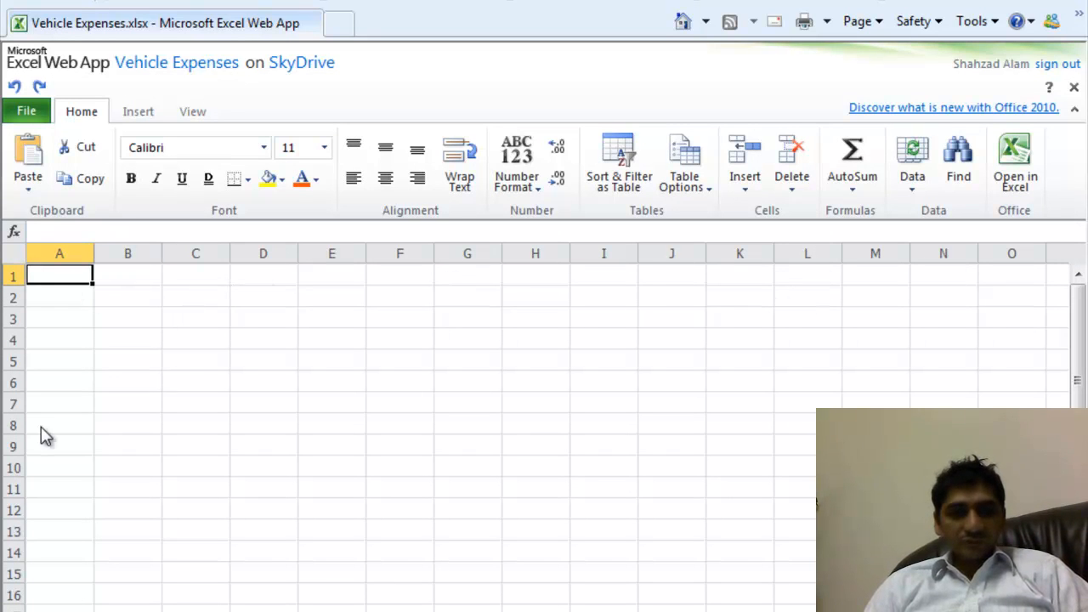
pyautogui.click(77, 298)
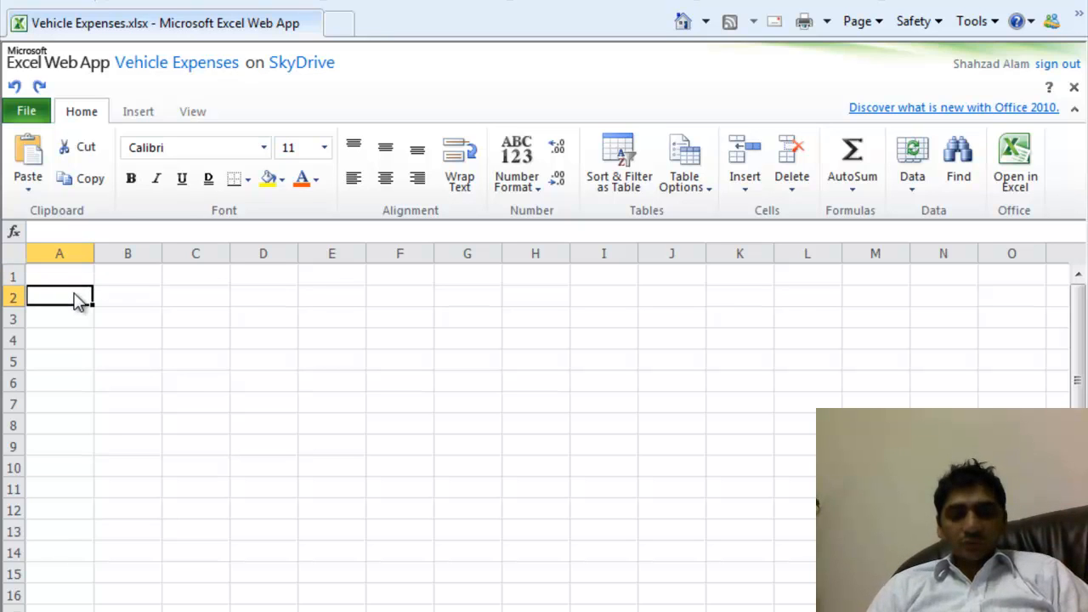
pyautogui.press('Up')
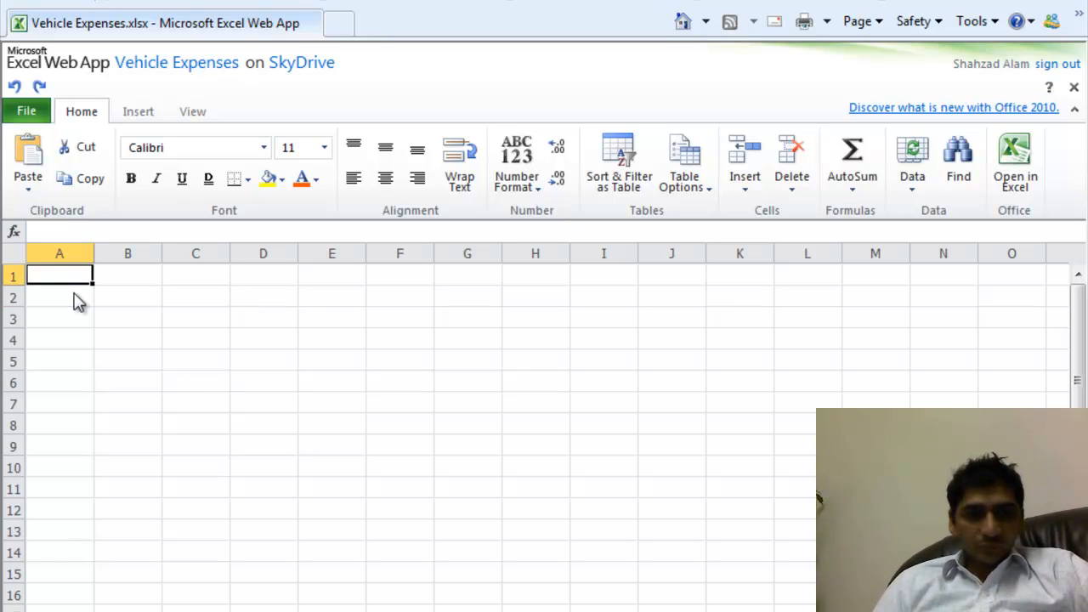
pyautogui.click(75, 296)
pyautogui.press('Up')
pyautogui.click(77, 297)
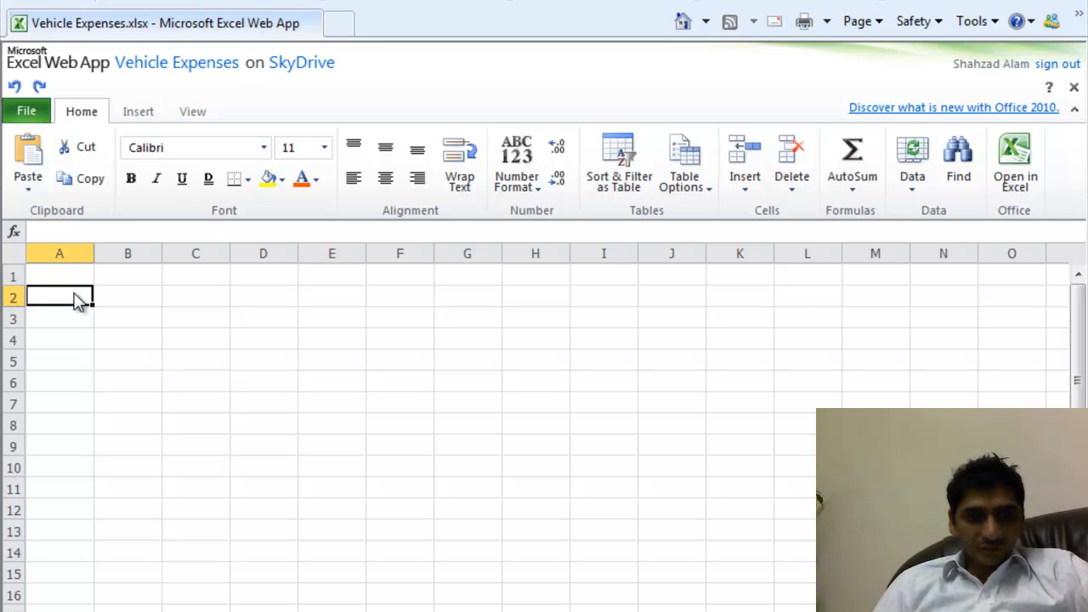
pyautogui.write('Ve')
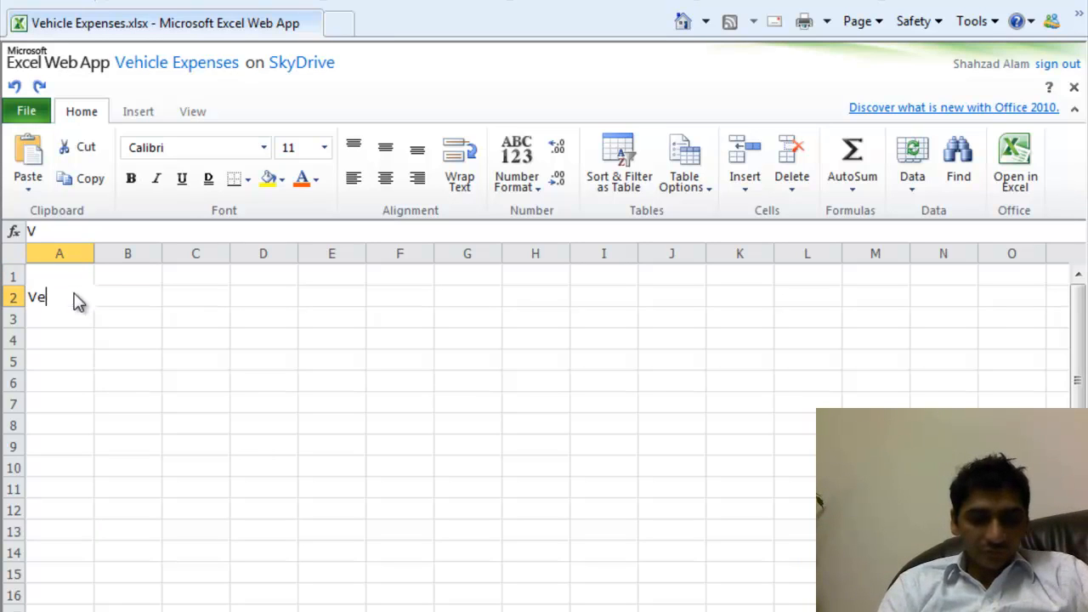
pyautogui.write('hicle Regist')
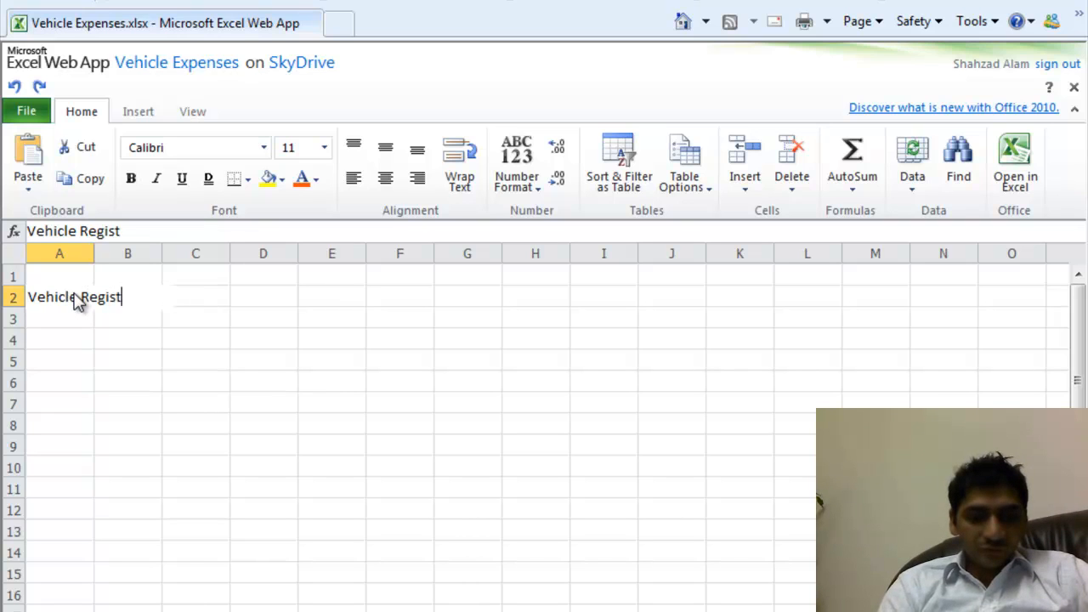
pyautogui.write('ration N')
pyautogui.write('umber')
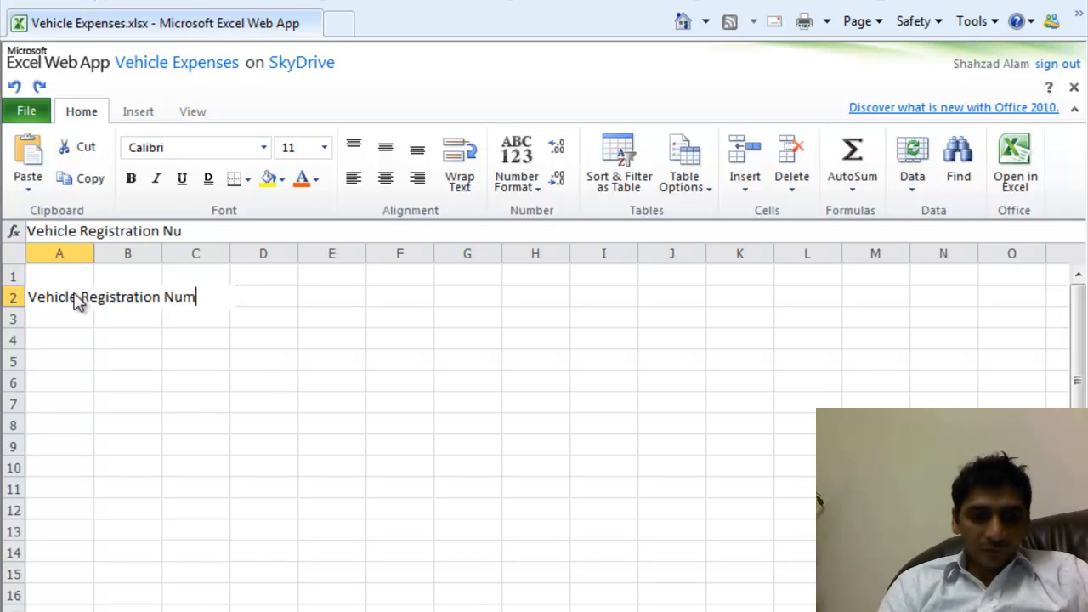
pyautogui.click(85, 320)
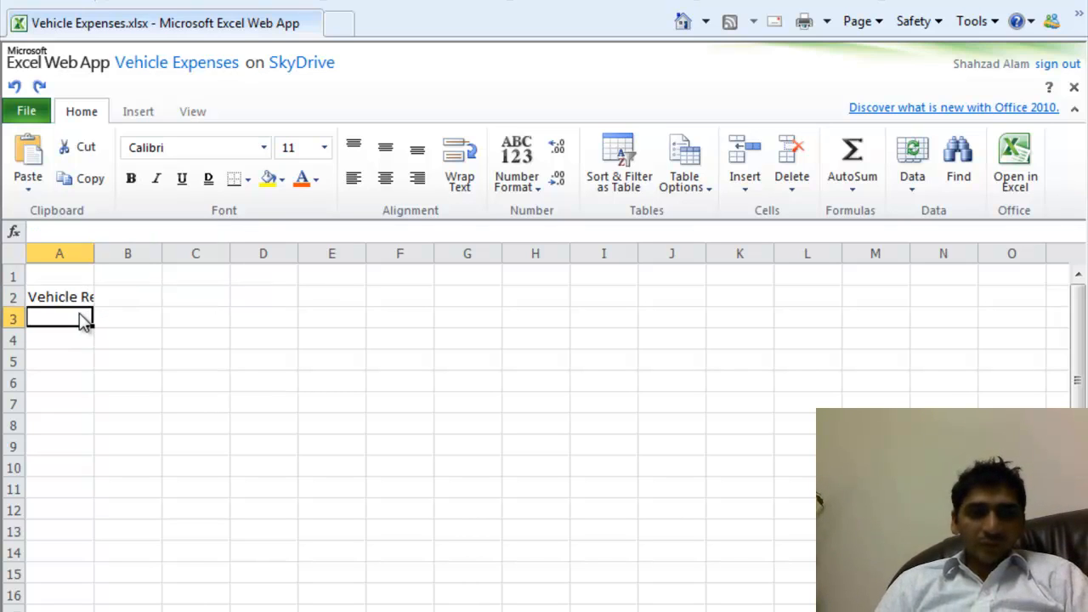
# - Widen column B by dragging its border, then reselect header cell A2
pyautogui.doubleClick(138, 305)
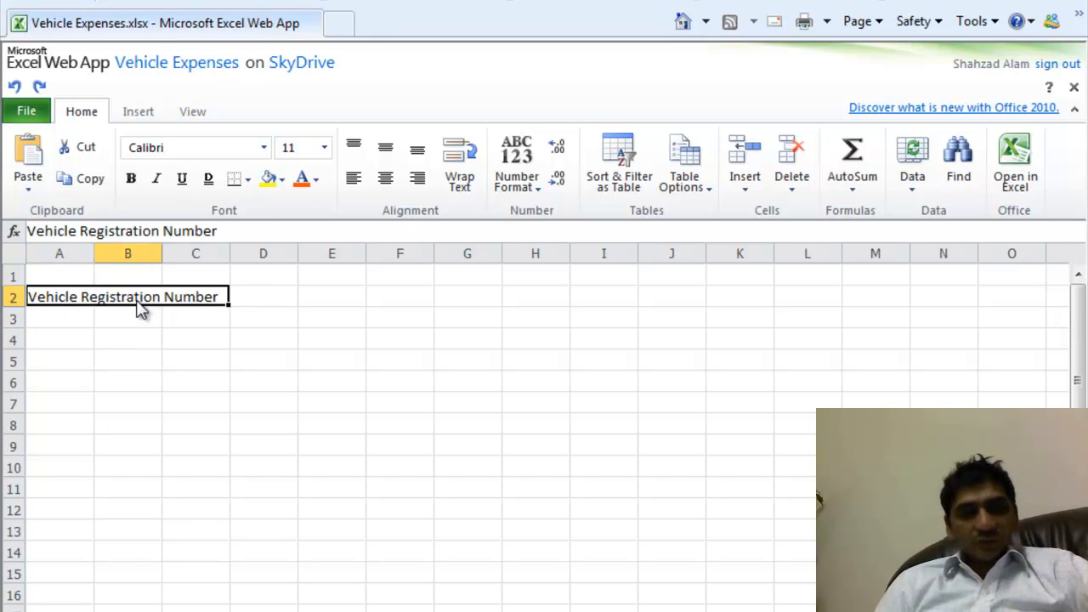
pyautogui.click(142, 318)
pyautogui.click(146, 304)
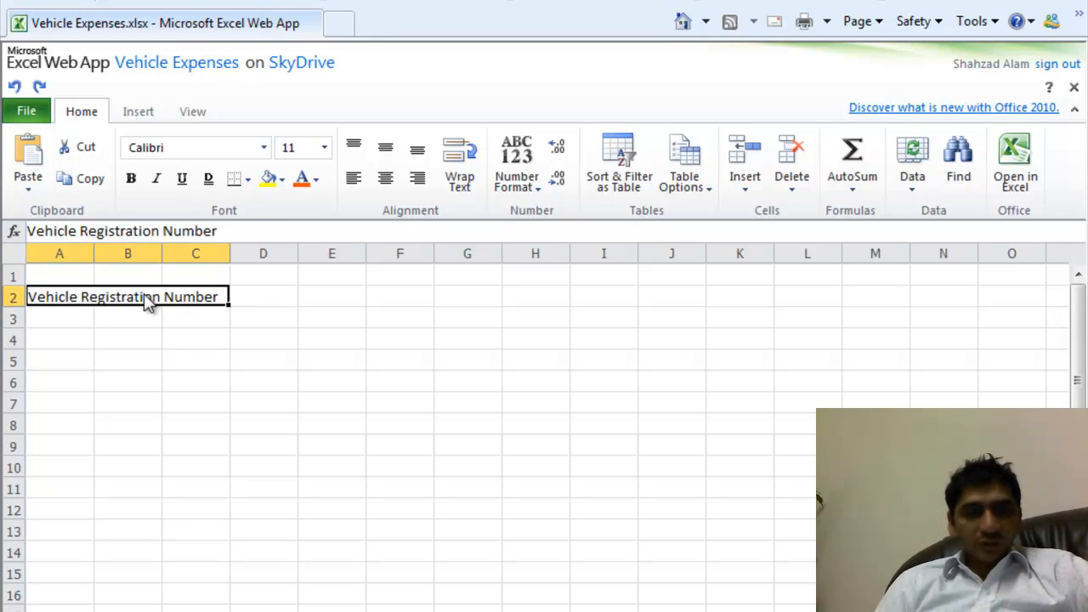
pyautogui.click(145, 318)
pyautogui.moveTo(162, 260); pyautogui.dragTo(273, 265)
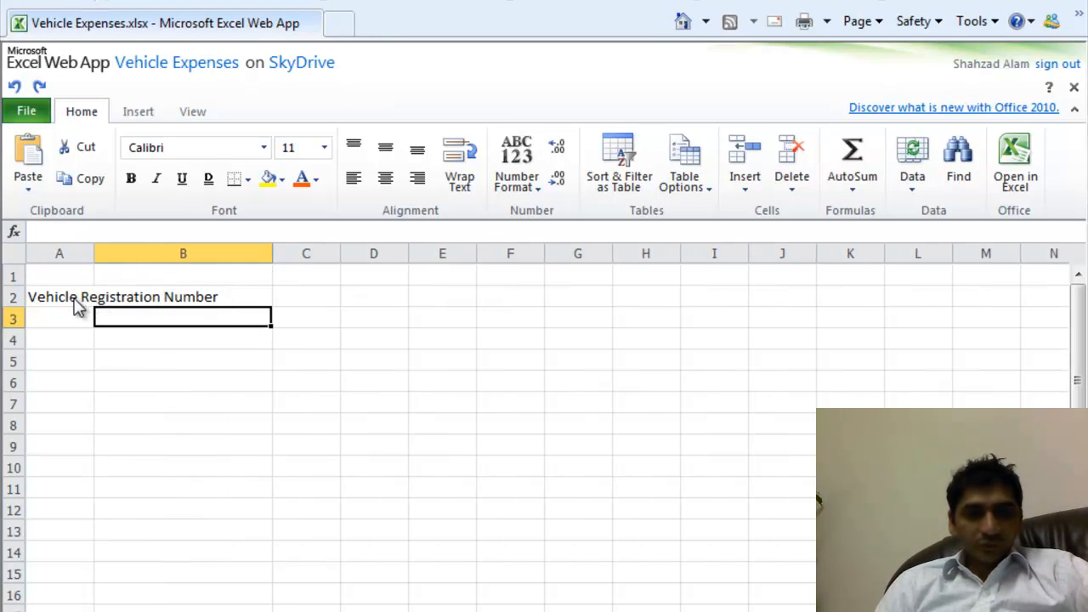
pyautogui.click(76, 307)
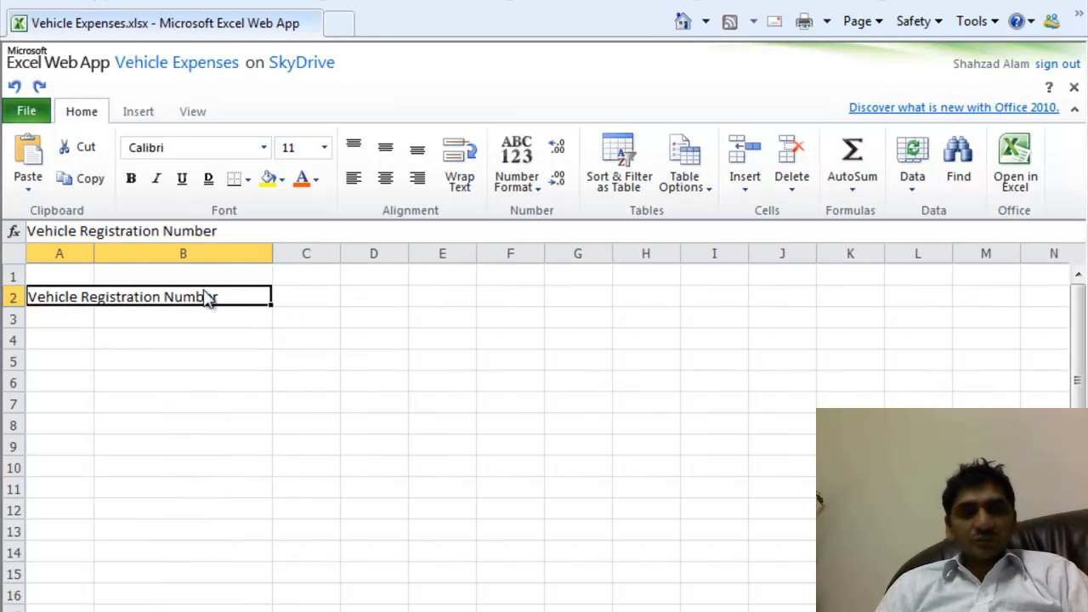
# - Wrap the A2 header text, widen column A, and add Details and MOT headings
pyautogui.click(463, 180)
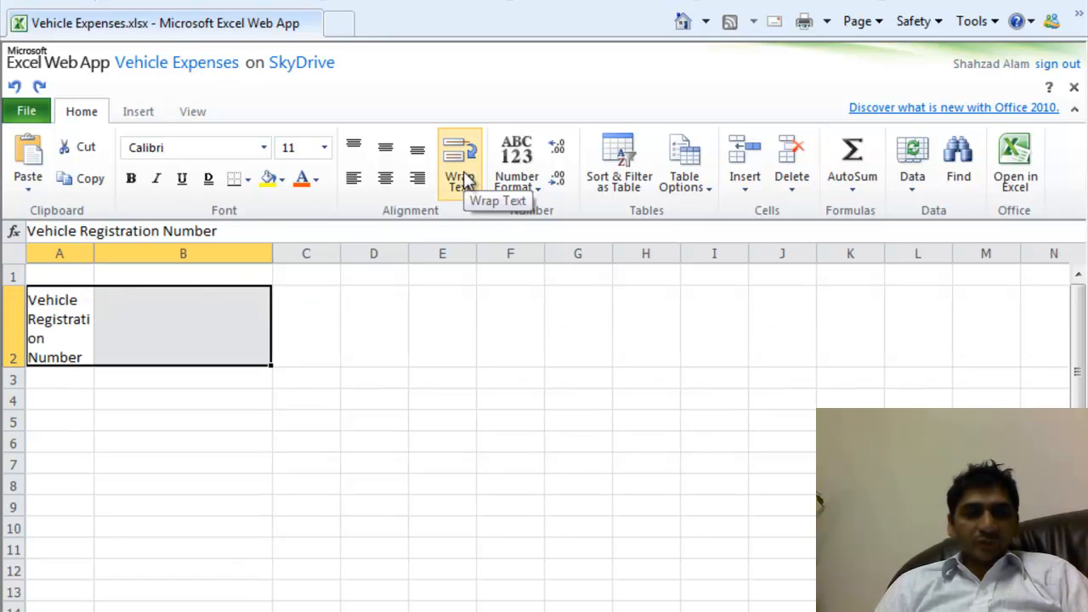
pyautogui.moveTo(91, 253); pyautogui.dragTo(123, 254)
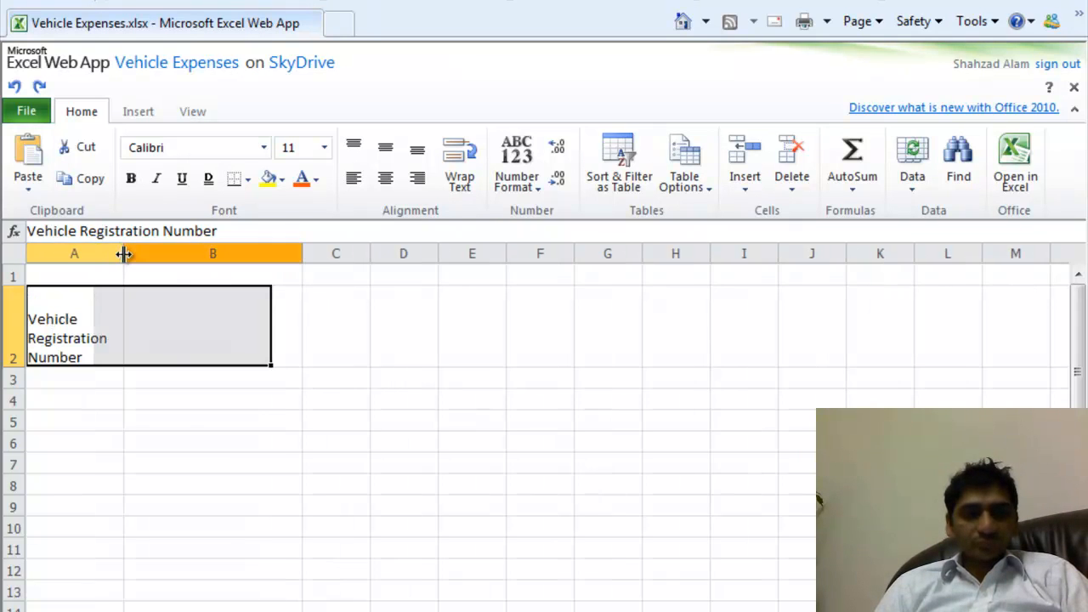
pyautogui.click(195, 315)
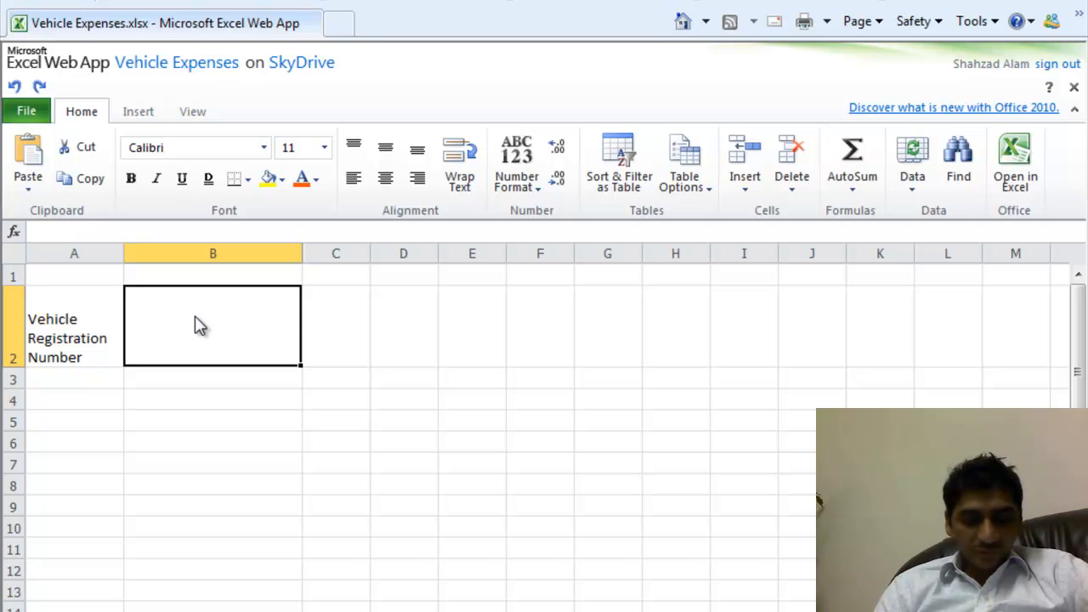
pyautogui.write('Details')
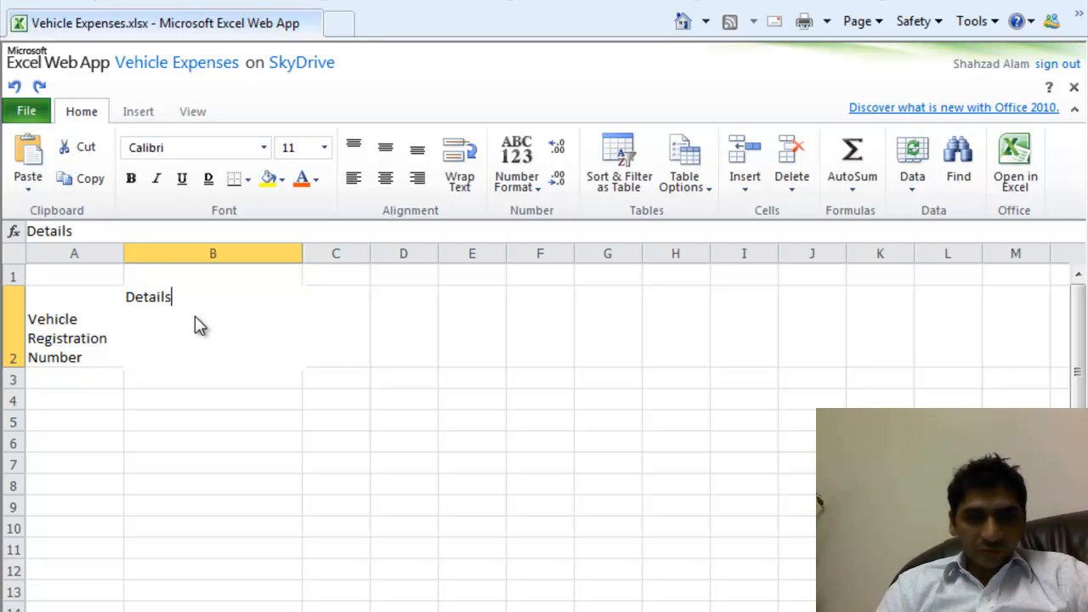
pyautogui.click(323, 352)
pyautogui.write('MO')
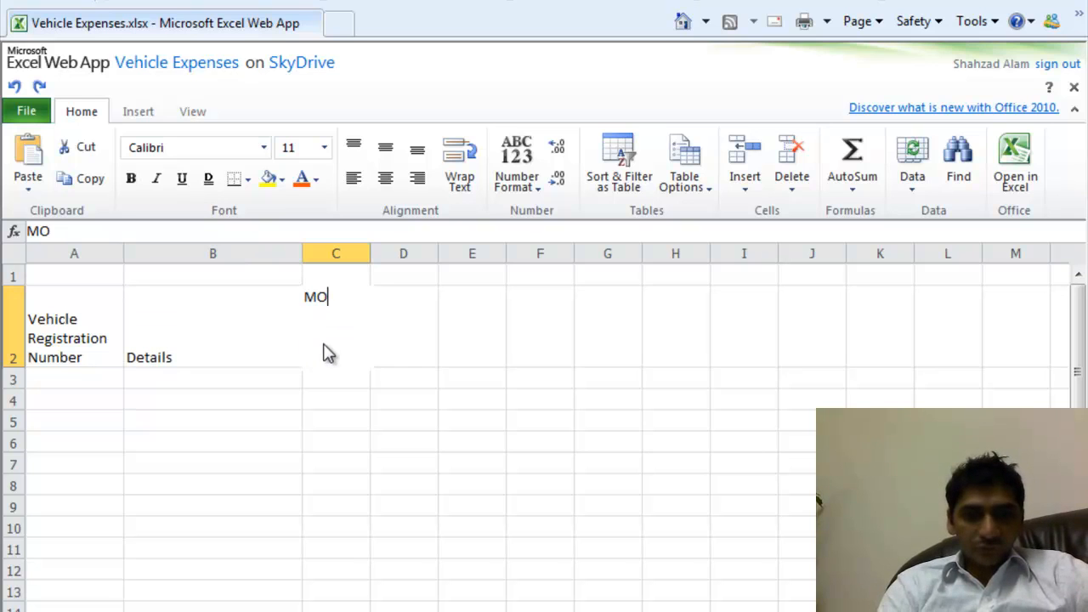
pyautogui.write('T')
pyautogui.press('Tab')
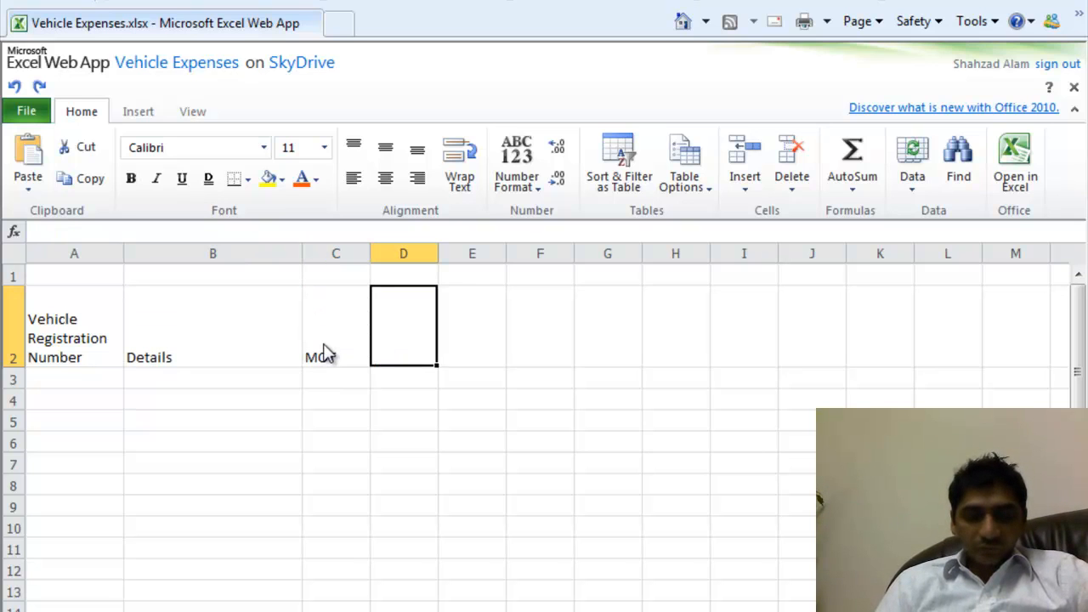
# - Add the Road Tax, Service Exp and Misc Exp headings along row 2
pyautogui.write('Road Tax')
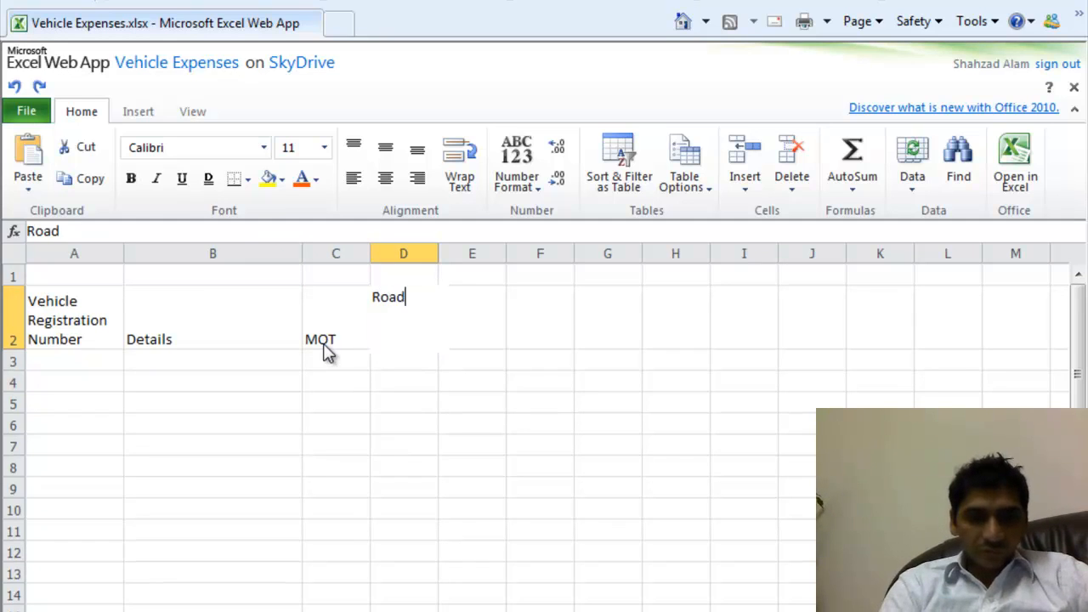
pyautogui.click(500, 320)
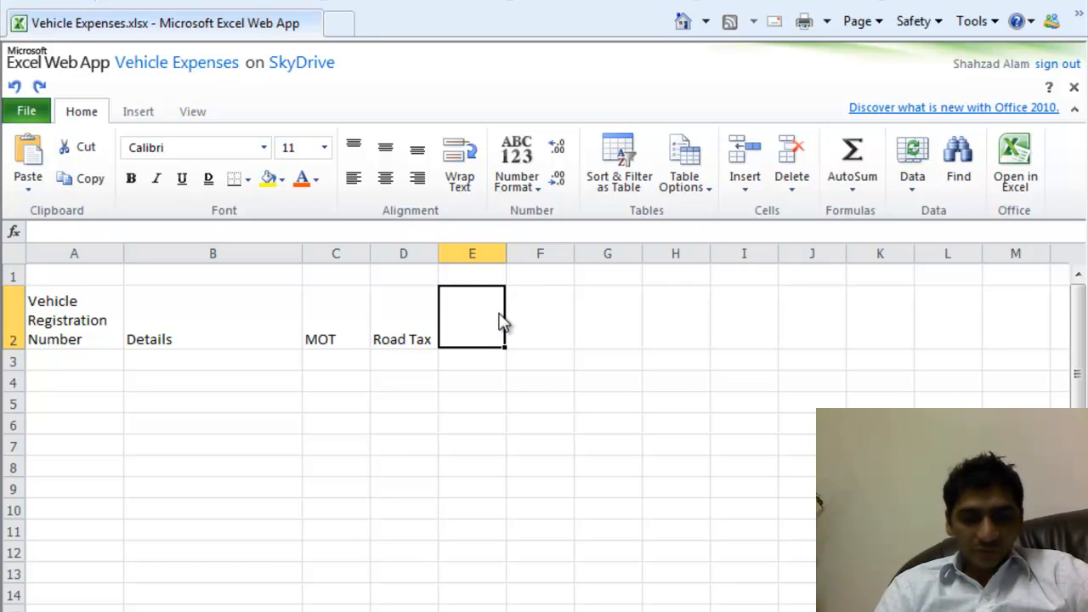
pyautogui.write('Service')
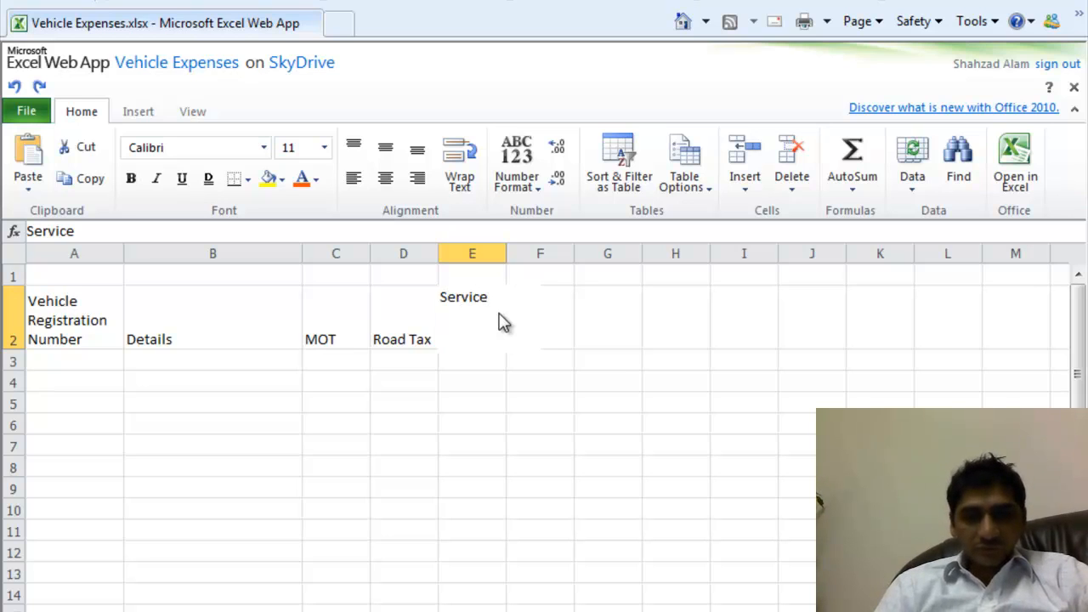
pyautogui.write(' Exp')
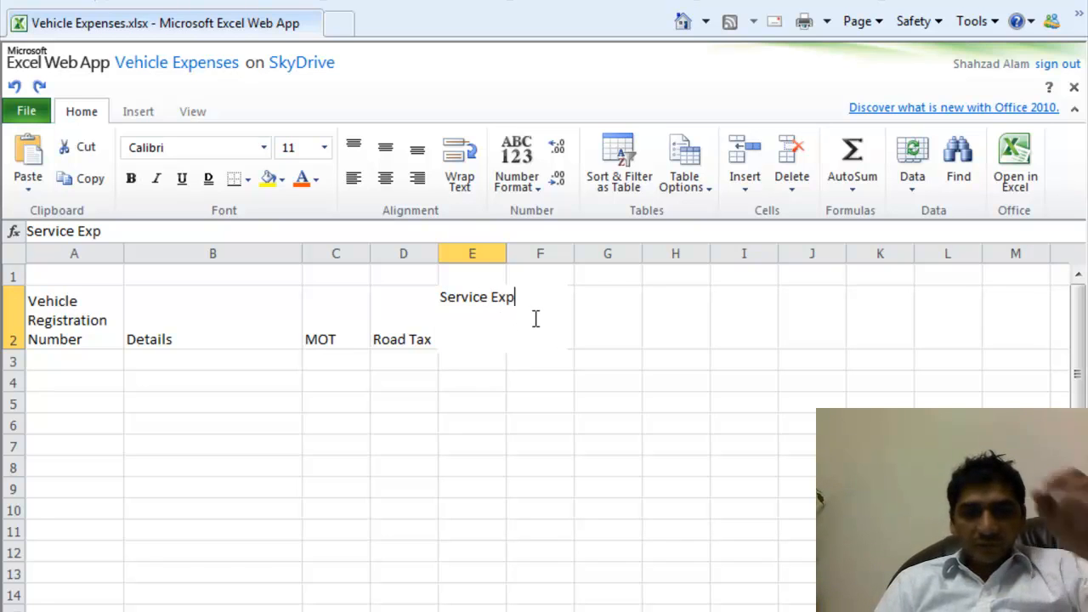
pyautogui.click(587, 314)
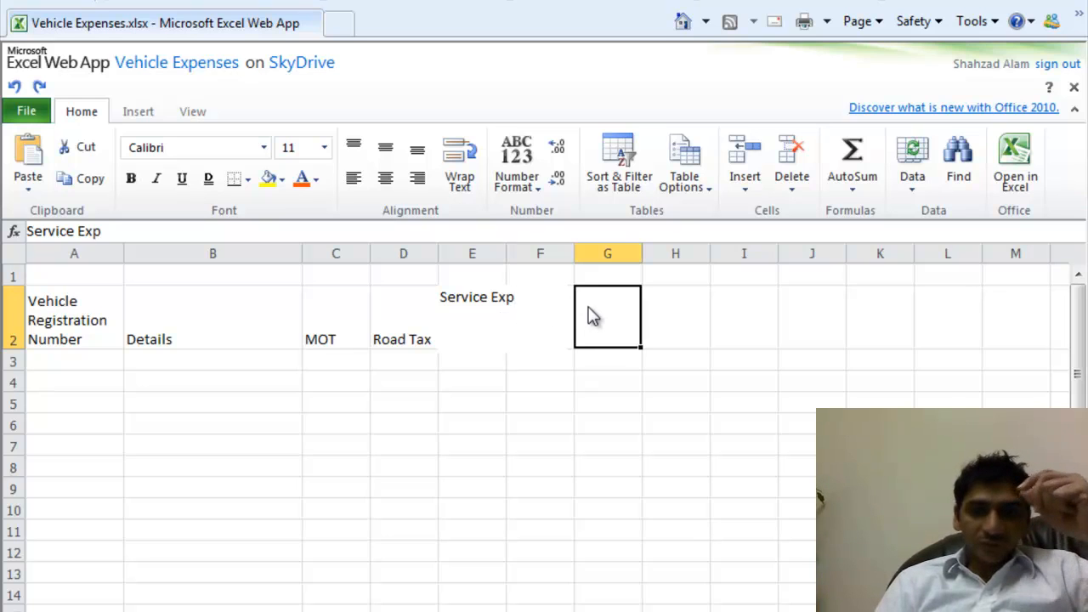
pyautogui.click(554, 309)
pyautogui.write('Misc')
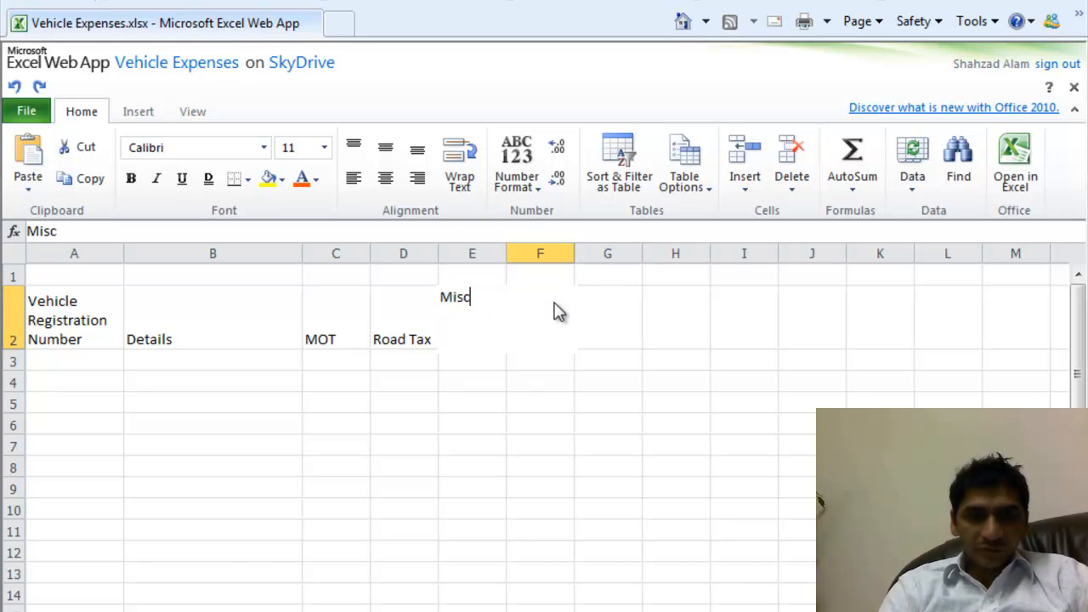
pyautogui.write(' Exp')
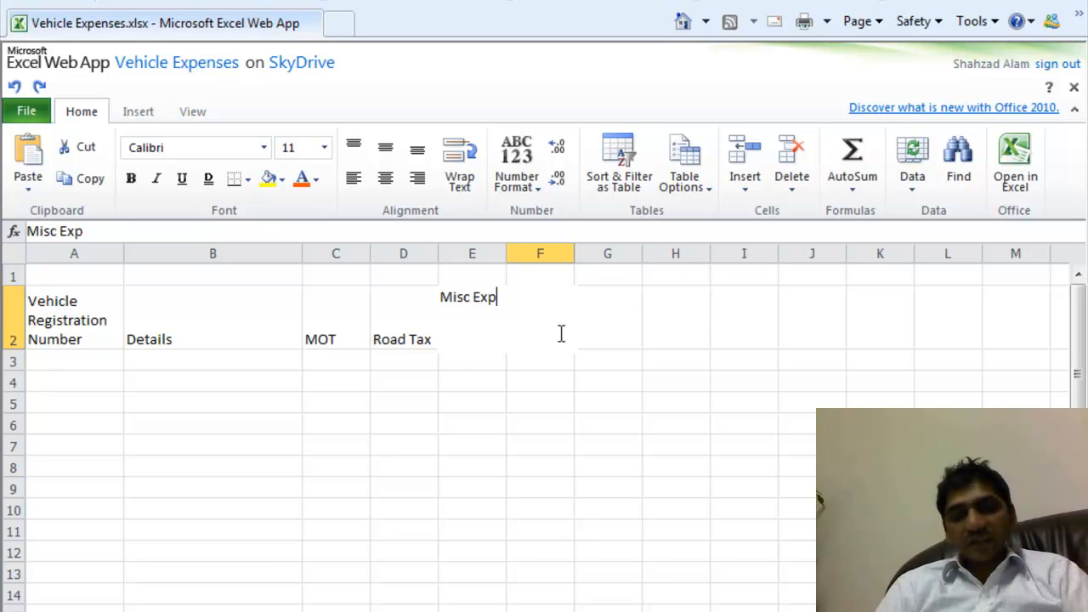
pyautogui.click(617, 338)
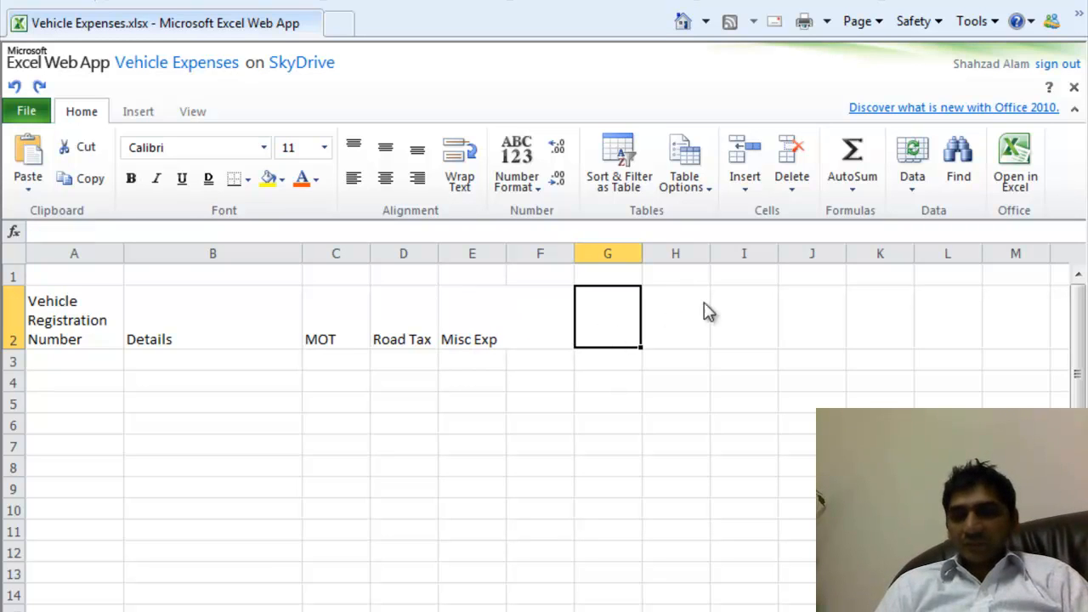
pyautogui.click(553, 322)
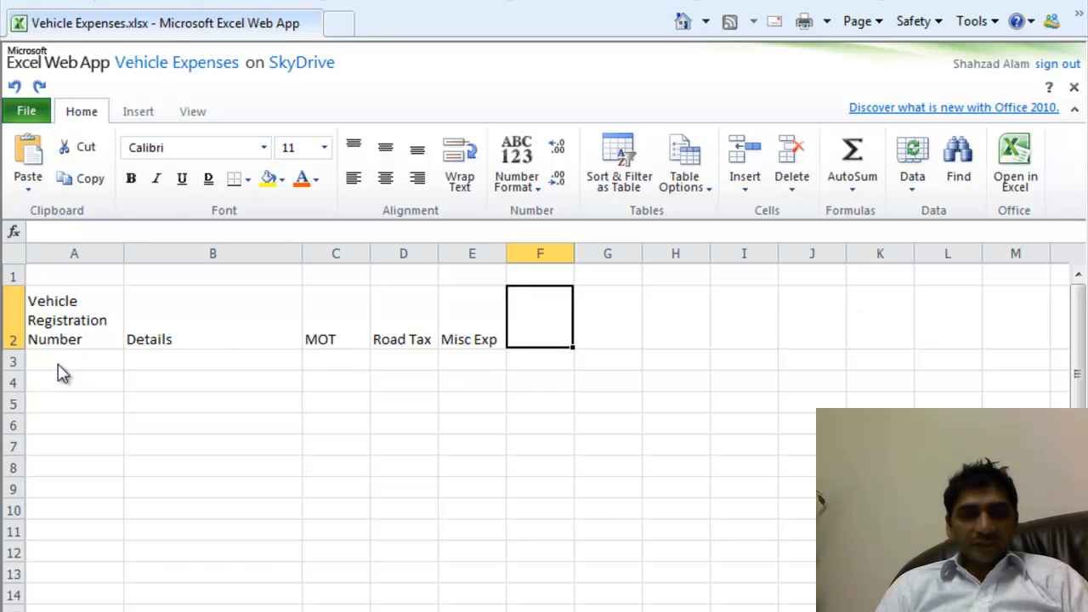
pyautogui.click(77, 321)
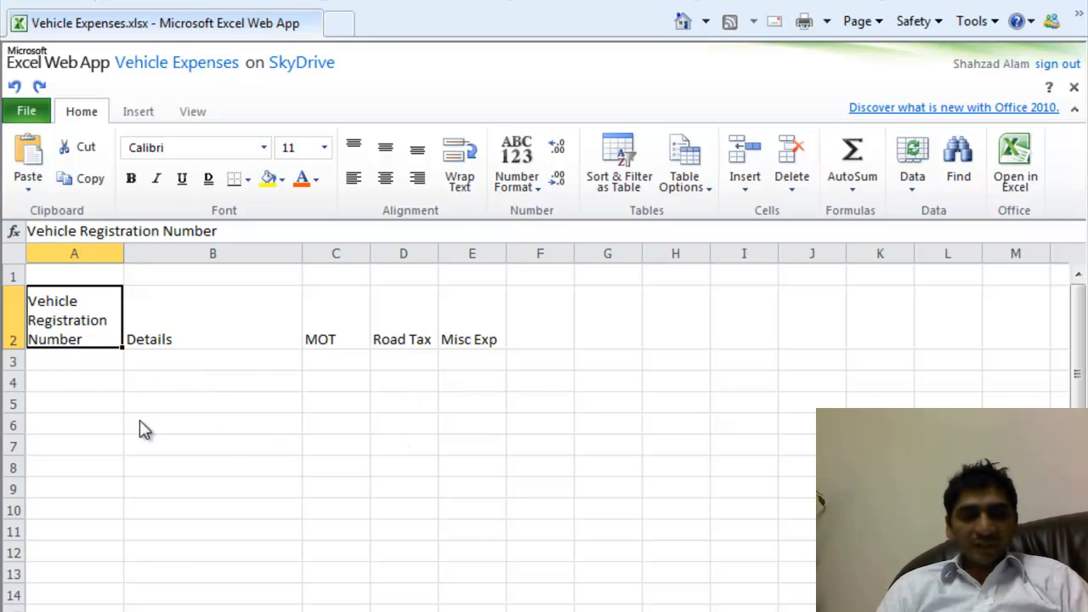
pyautogui.click(82, 364)
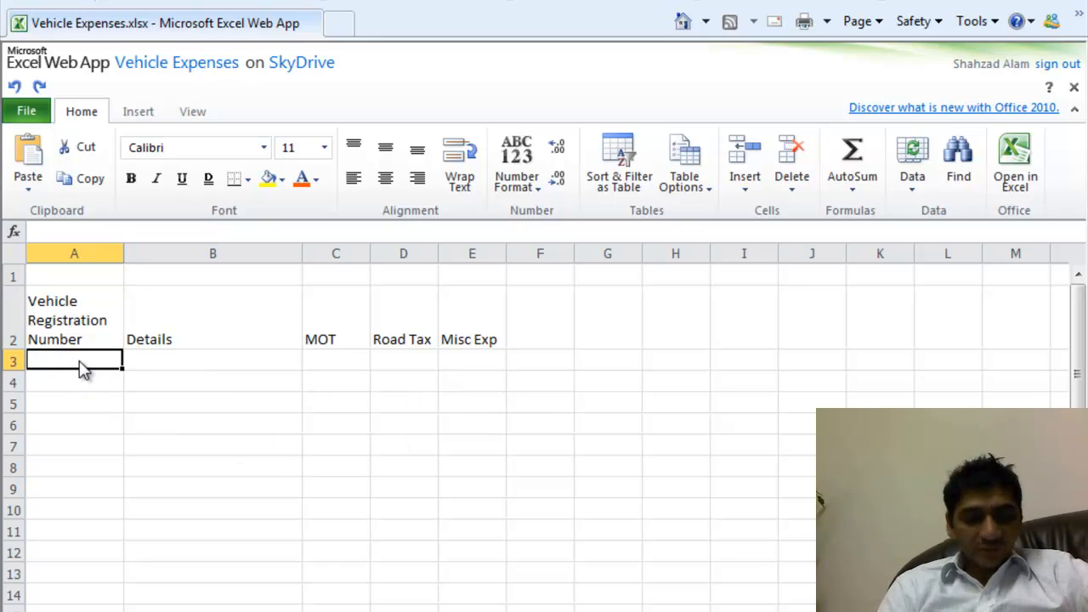
# - Enter registration AB12 CBY in A3, MOT 234 in C3 and Road Tax 456 in D3
pyautogui.write('AB')
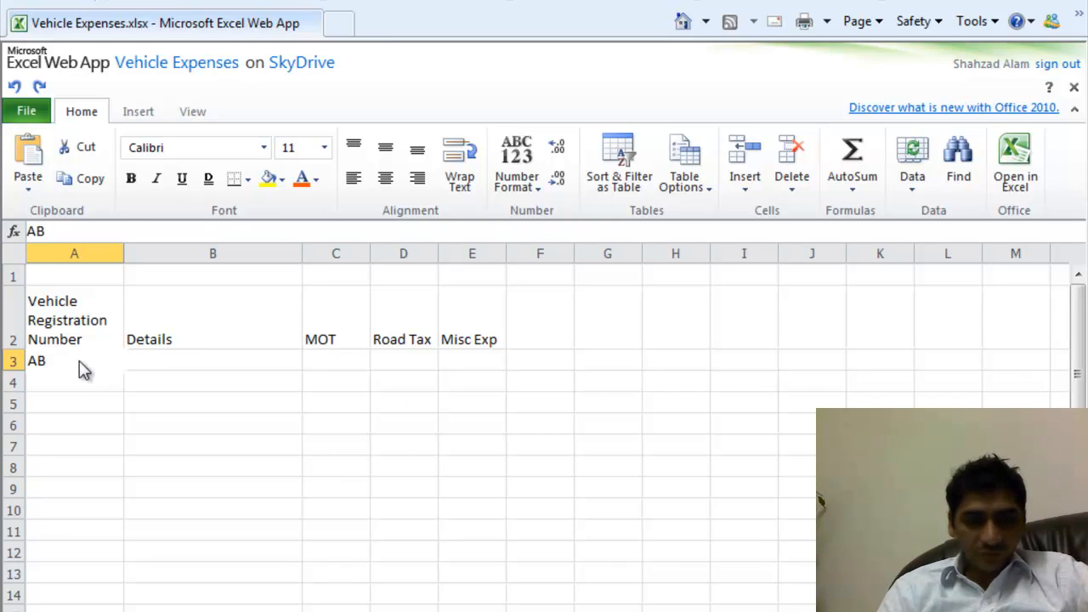
pyautogui.write('12')
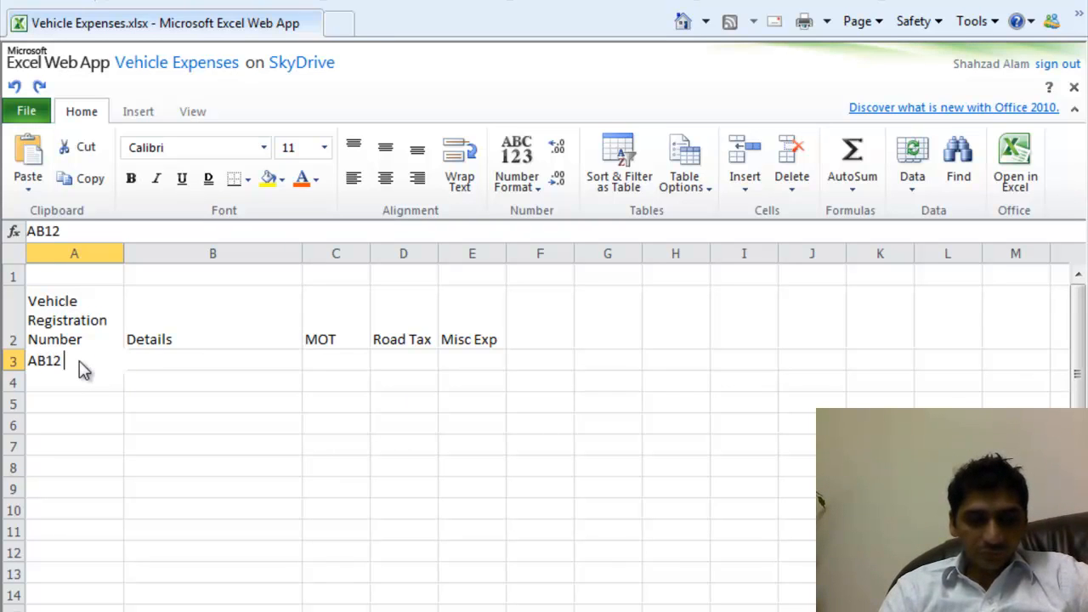
pyautogui.write(' CBY')
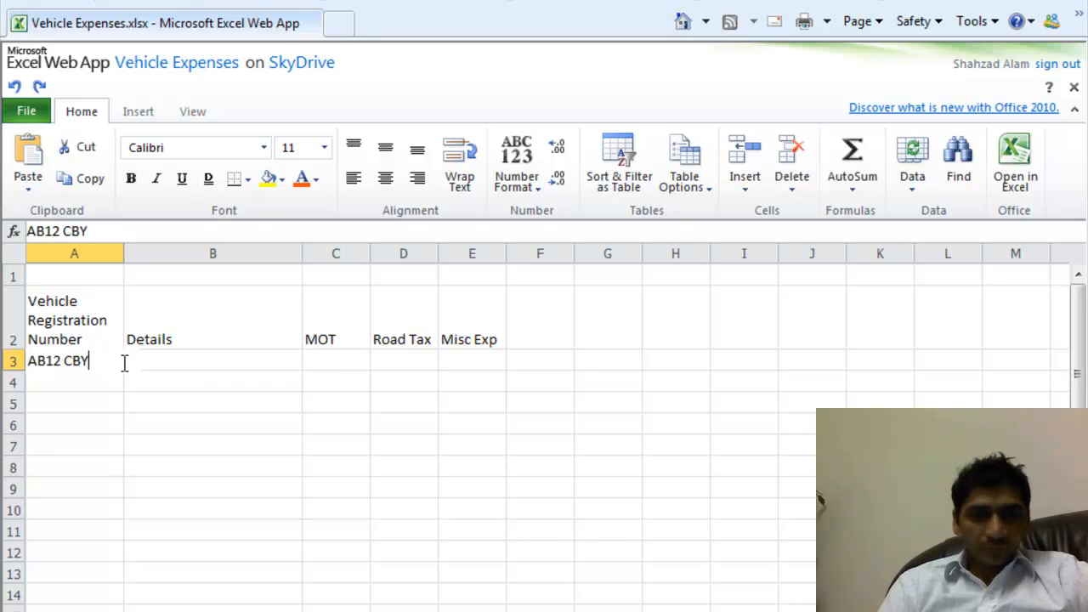
pyautogui.click(161, 370)
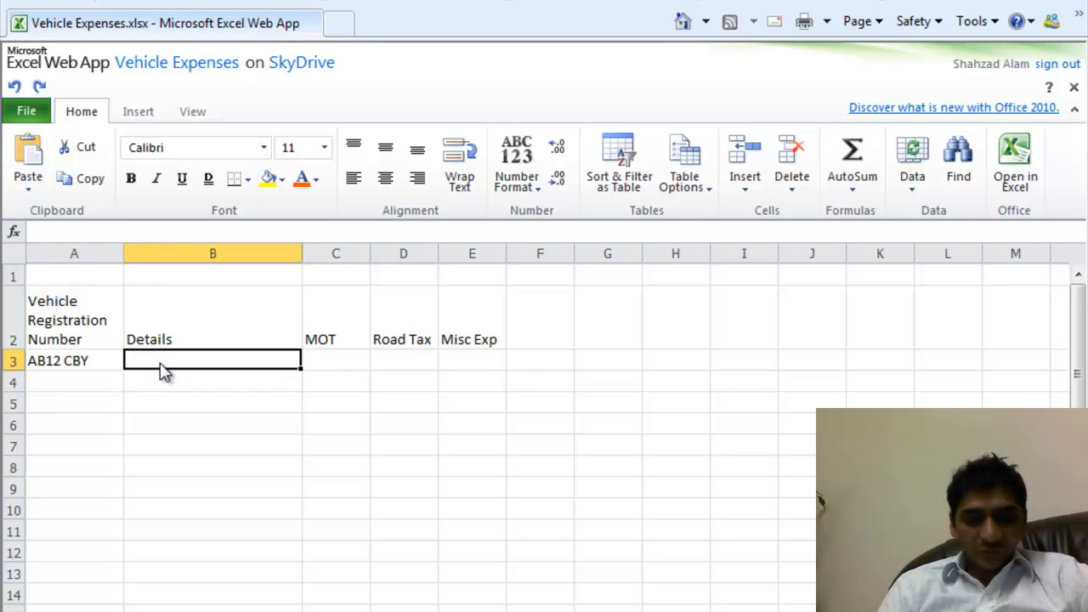
pyautogui.click(338, 362)
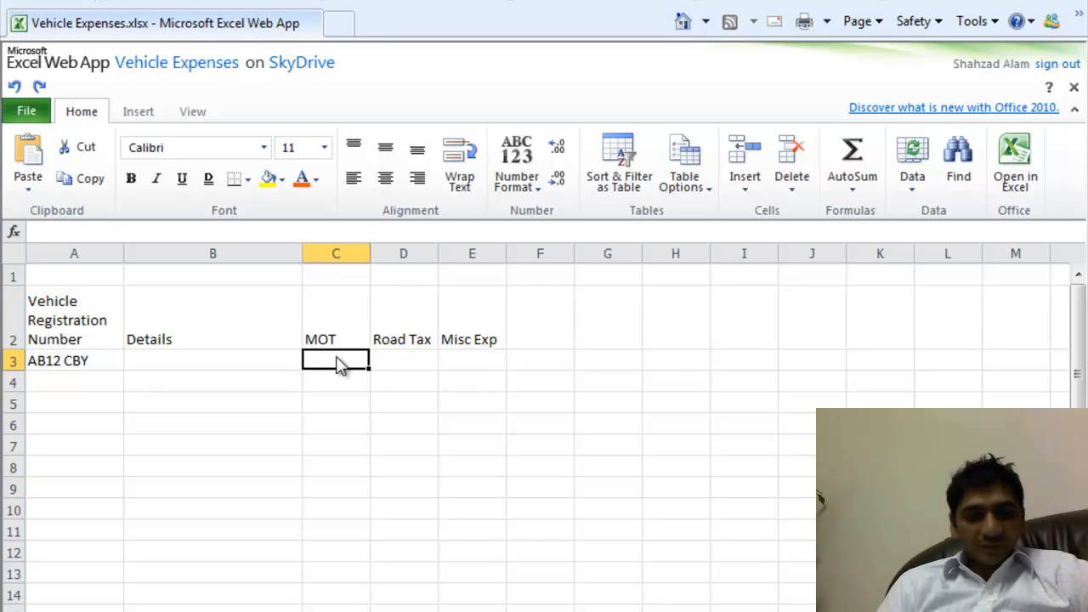
pyautogui.write('234')
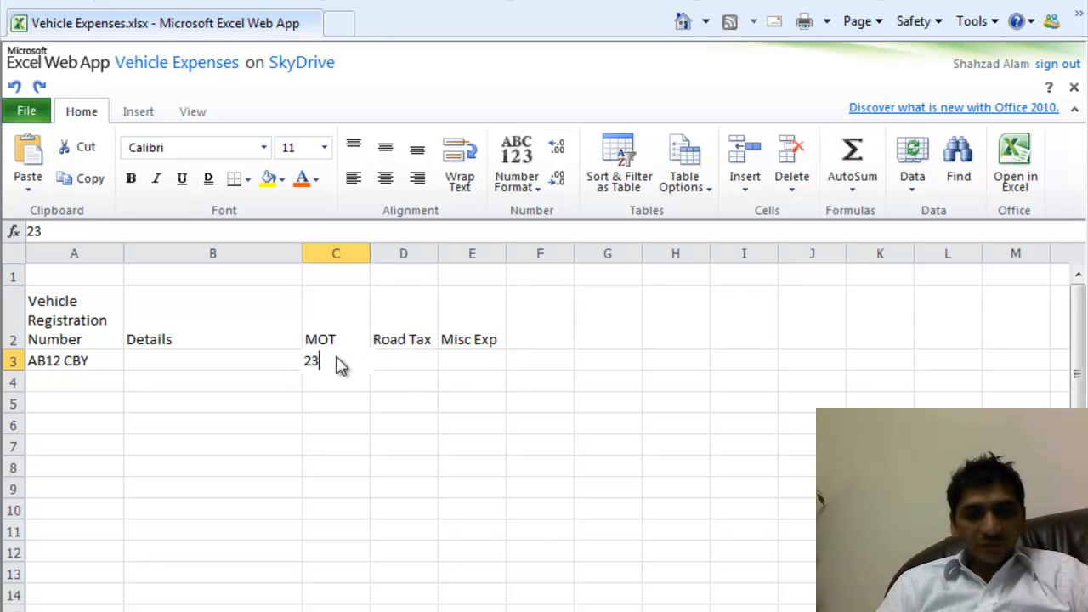
pyautogui.click(395, 367)
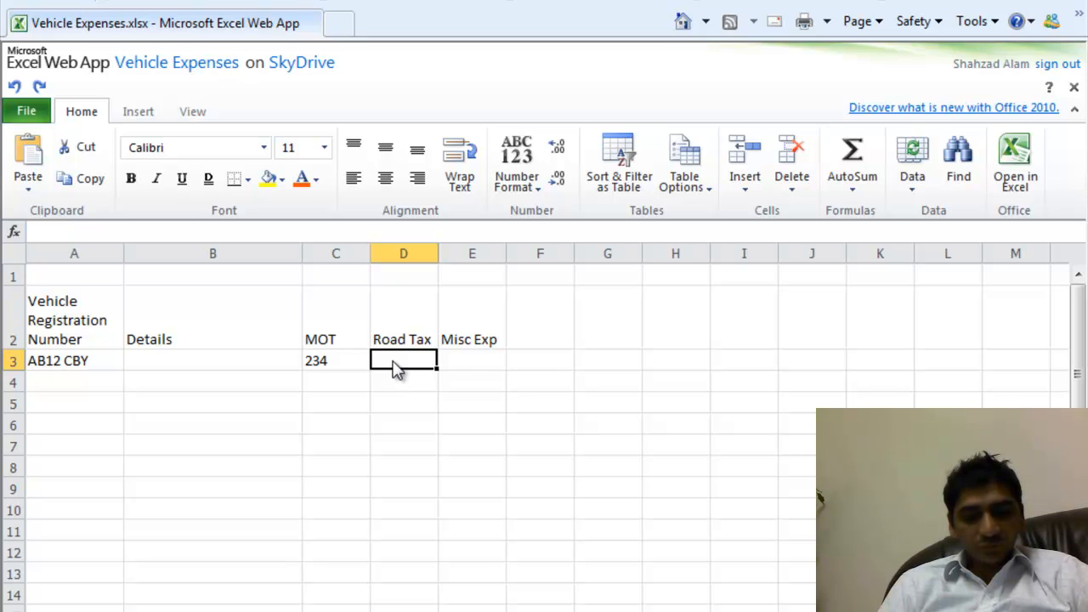
pyautogui.write('456')
pyautogui.click(467, 371)
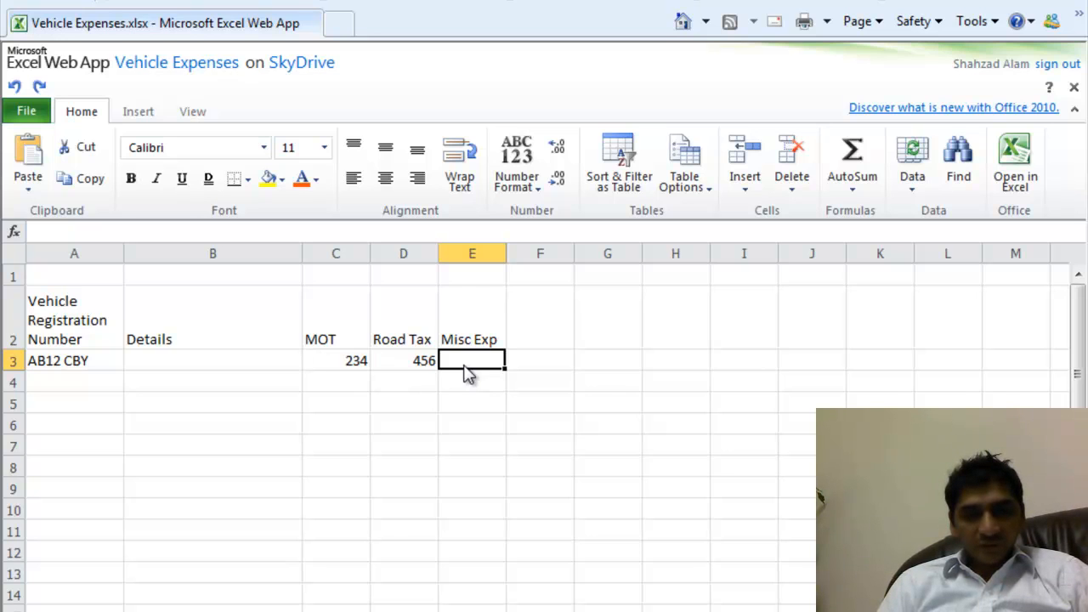
pyautogui.click(482, 341)
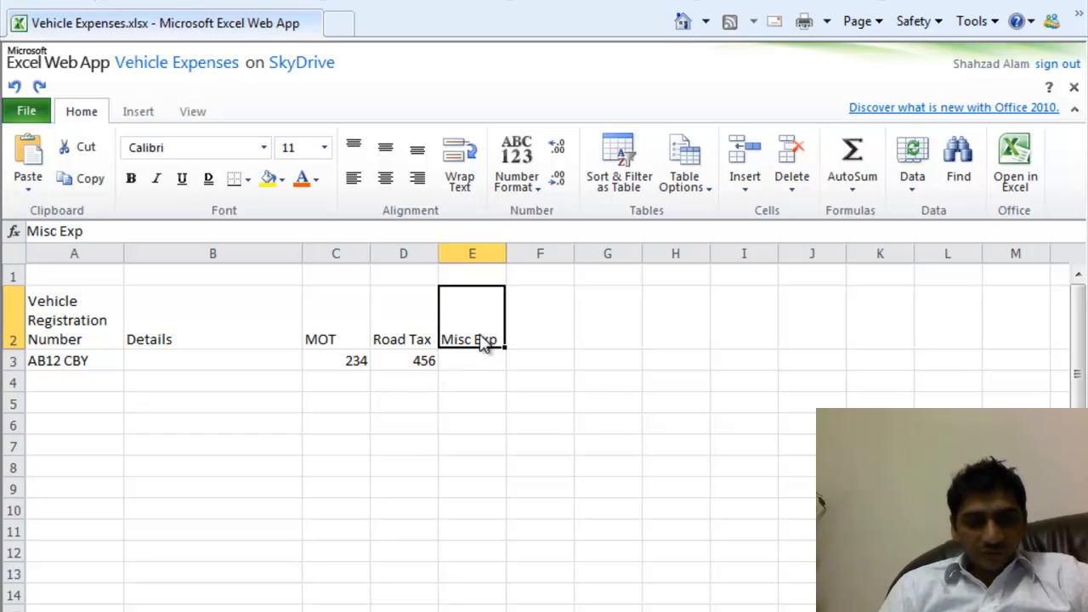
# - Retitle E2 and F2 as Service and Misc, and enter 567 and 800 beneath them
pyautogui.write('Service')
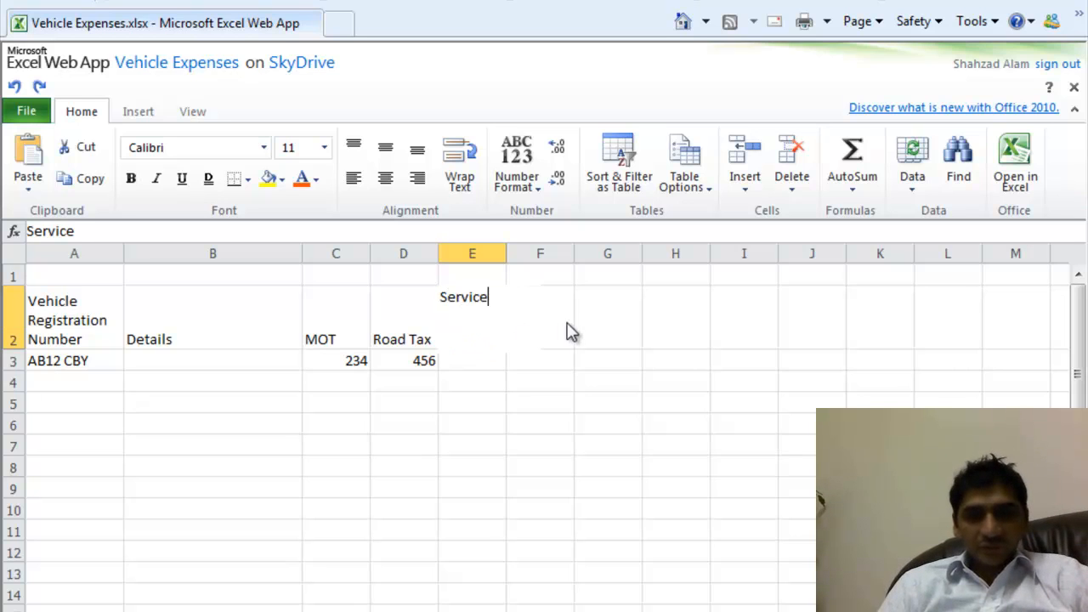
pyautogui.click(564, 324)
pyautogui.write('Misc')
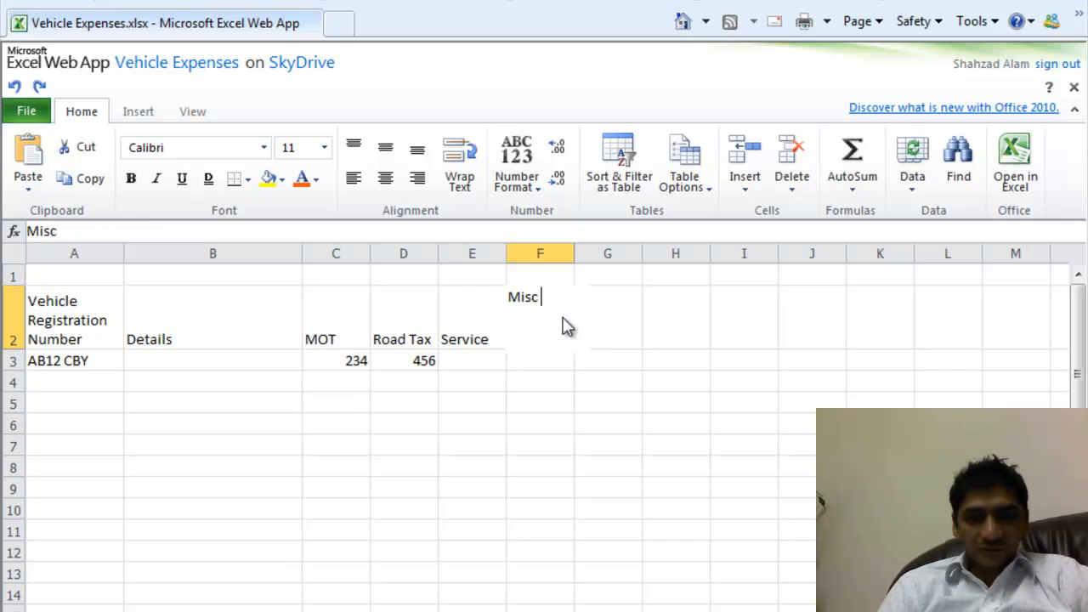
pyautogui.click(485, 361)
pyautogui.write('567')
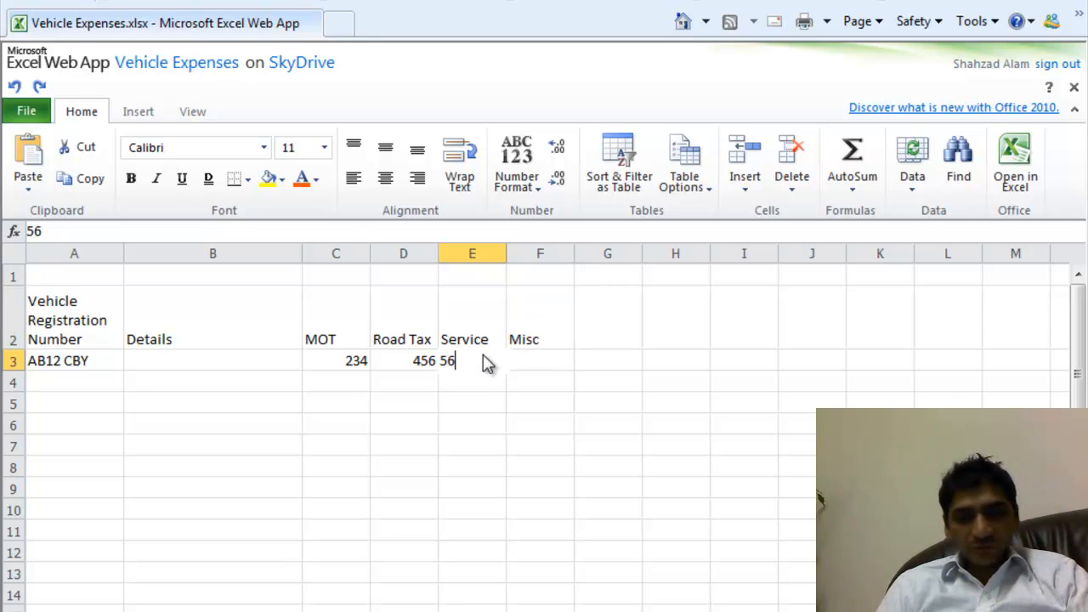
pyautogui.click(529, 363)
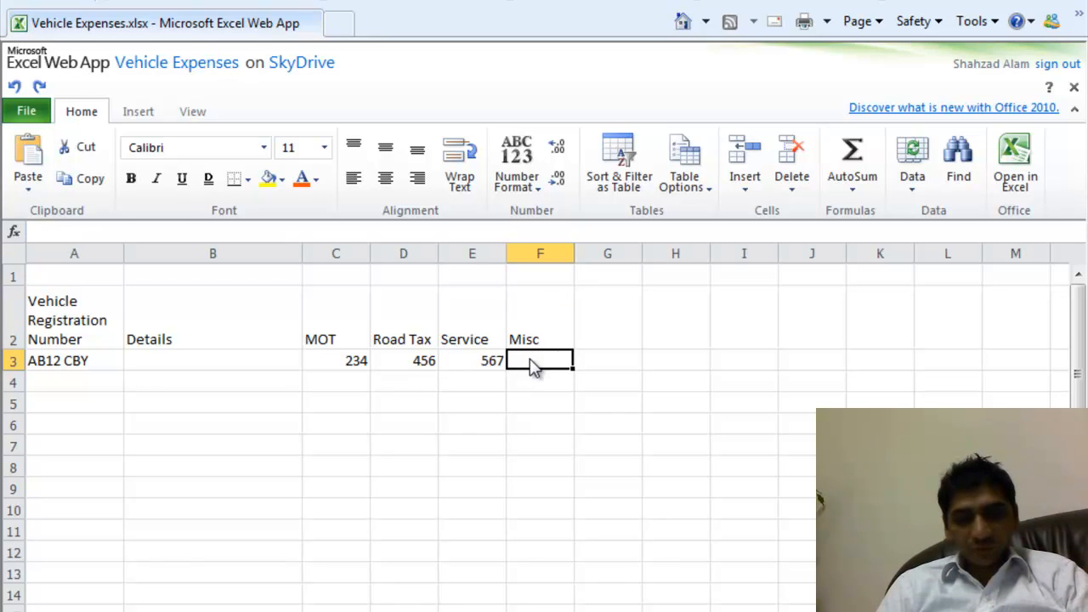
pyautogui.write('800')
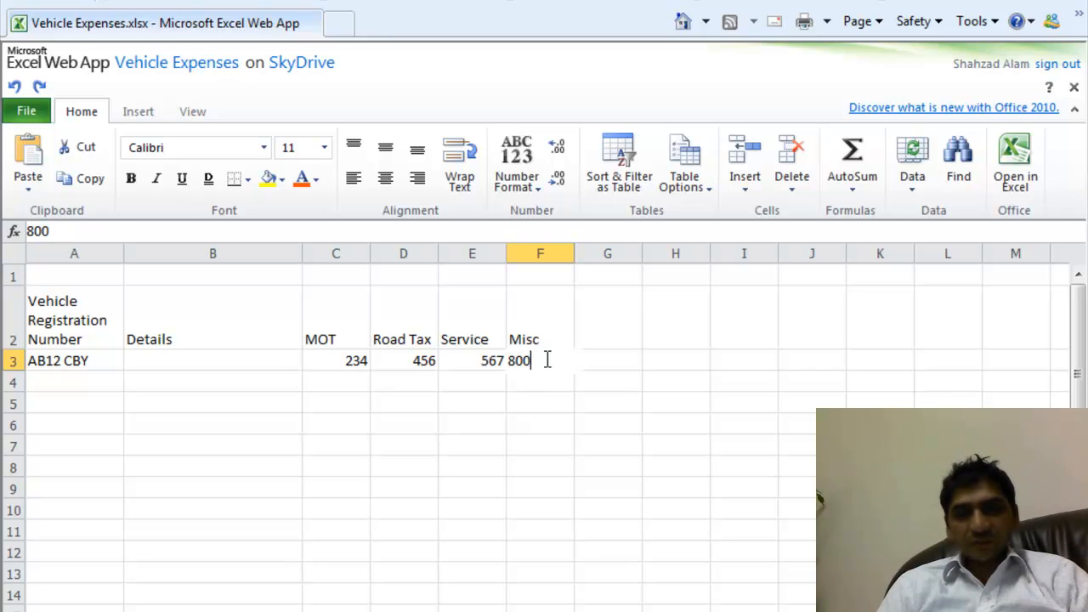
pyautogui.click(594, 363)
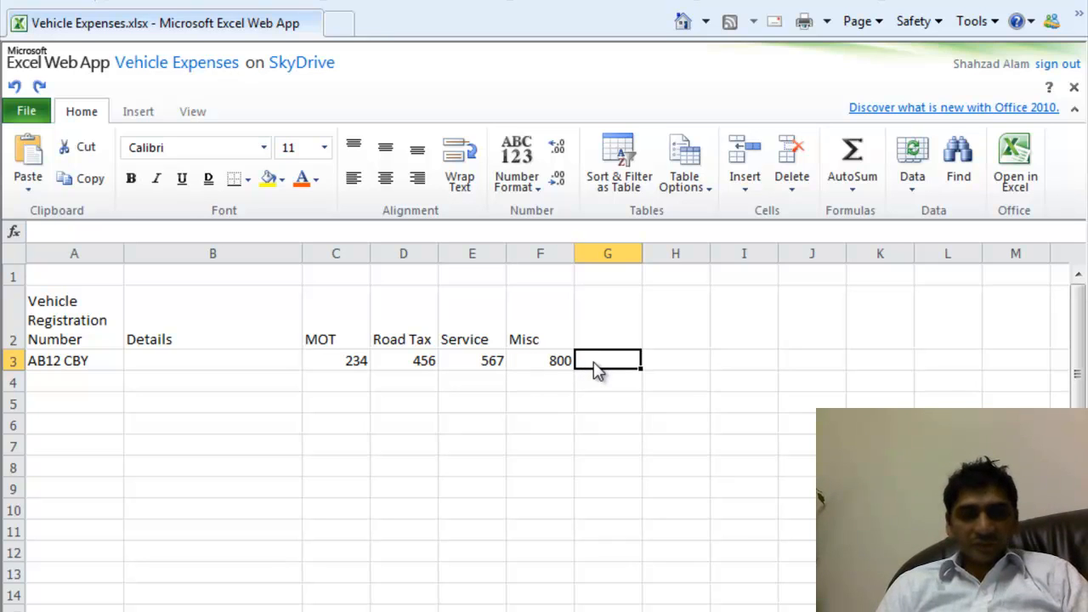
# - Add a Total heading in G2 and begin a SUM formula in G3
pyautogui.click(614, 340)
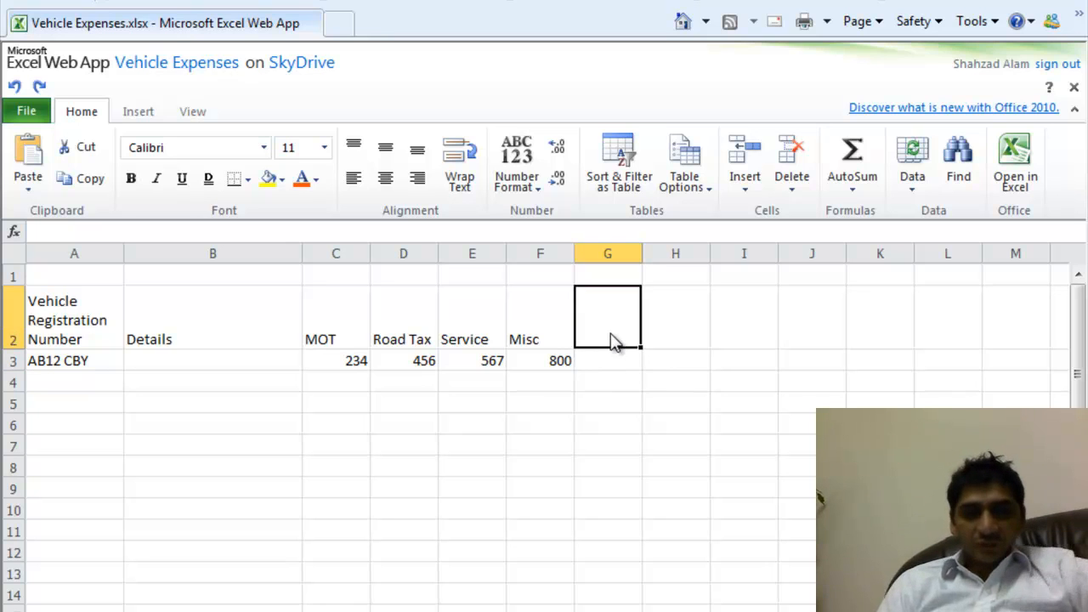
pyautogui.write('Total')
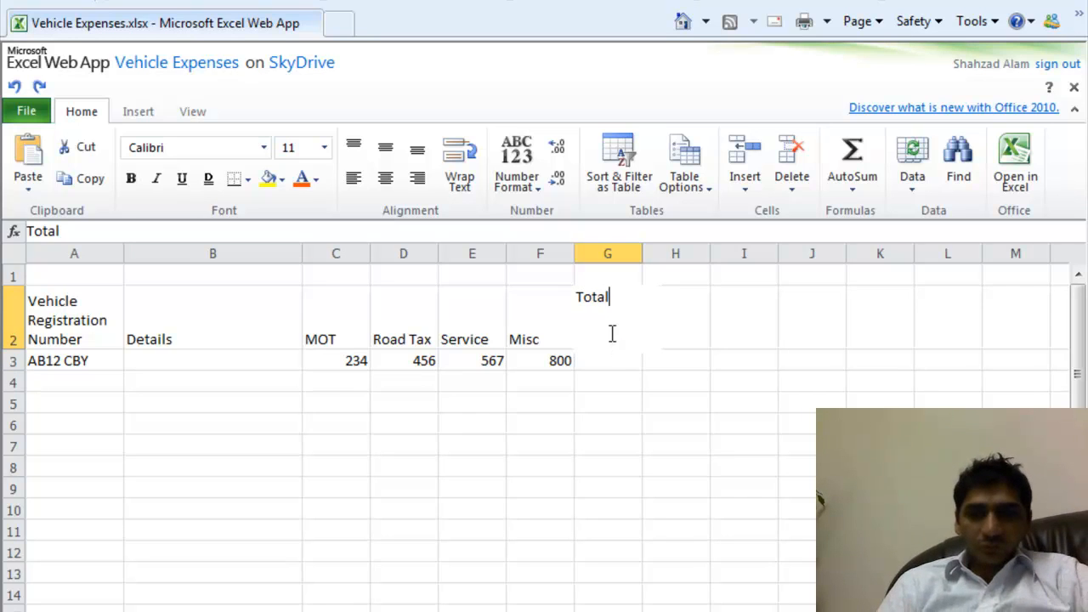
pyautogui.click(614, 367)
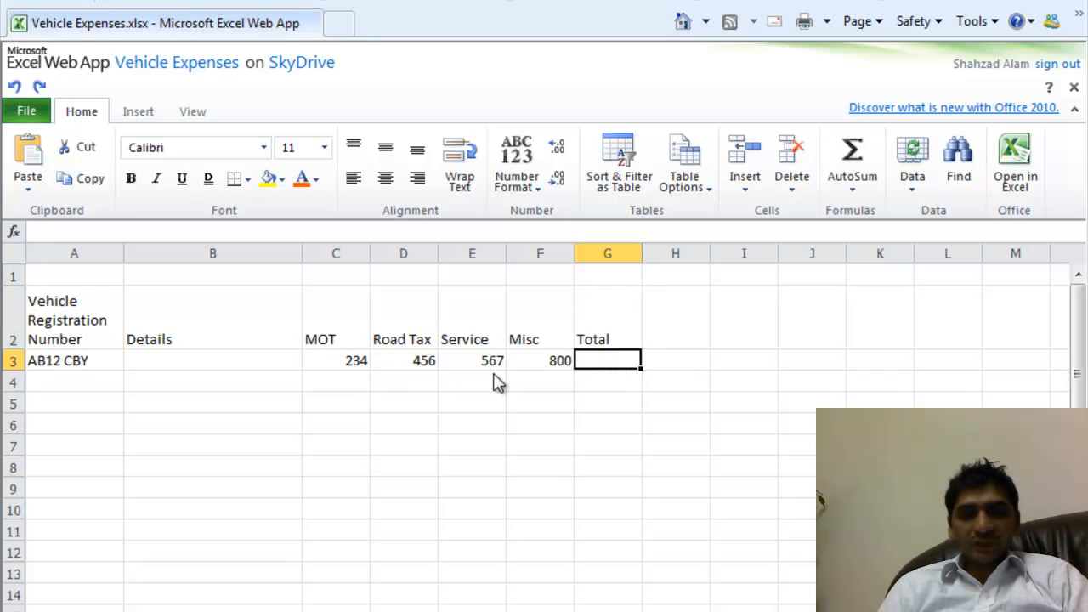
pyautogui.click(359, 236)
pyautogui.click(620, 362)
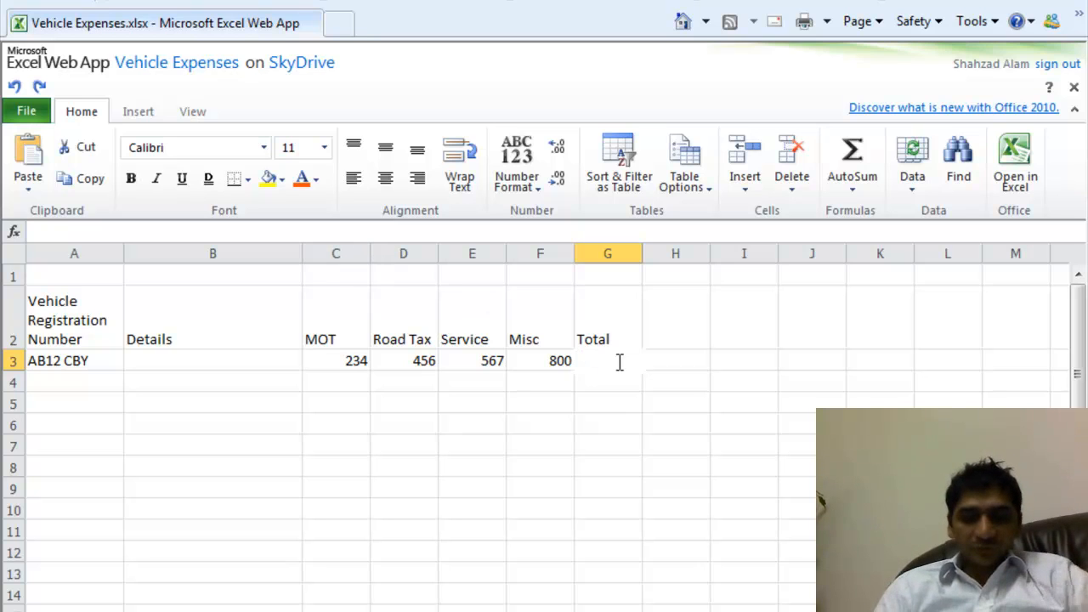
pyautogui.write('=')
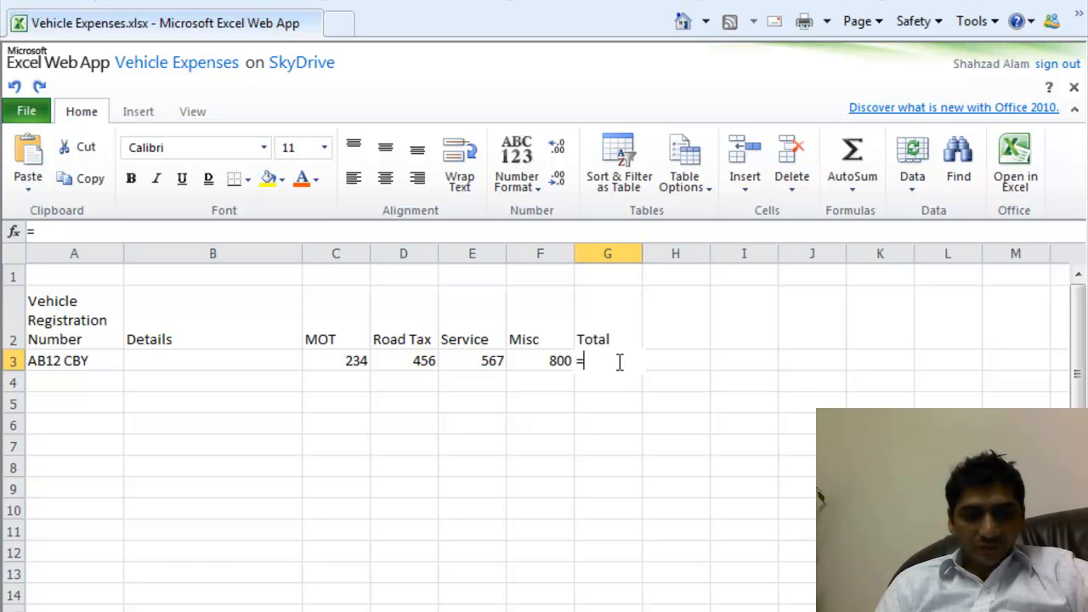
pyautogui.write('SU')
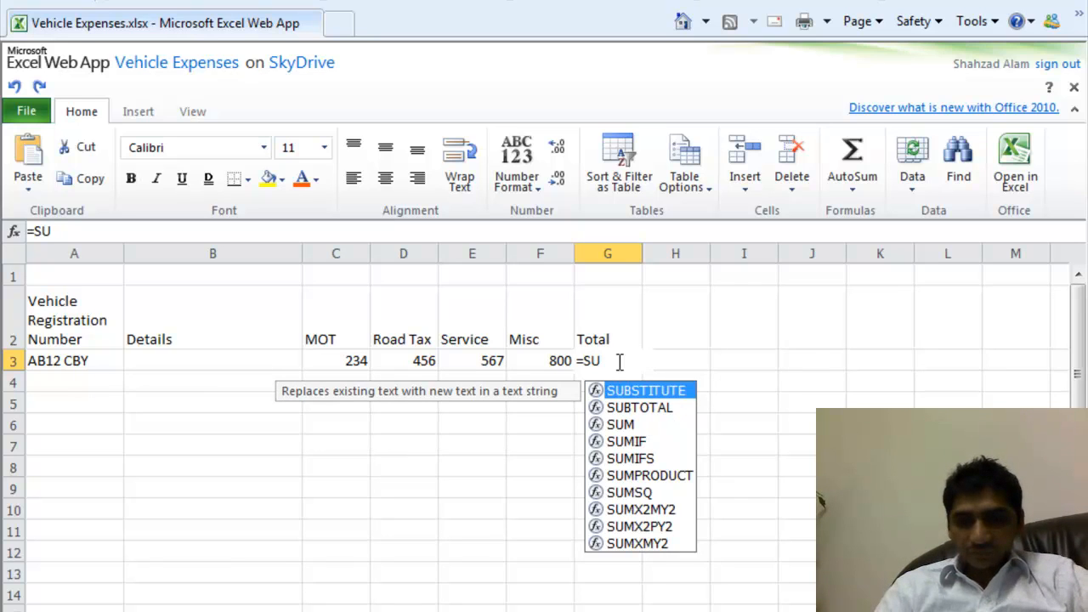
# - Pick the SUM function from the autocomplete suggestions in G3
pyautogui.press('BackSpace')
pyautogui.press('BackSpace')
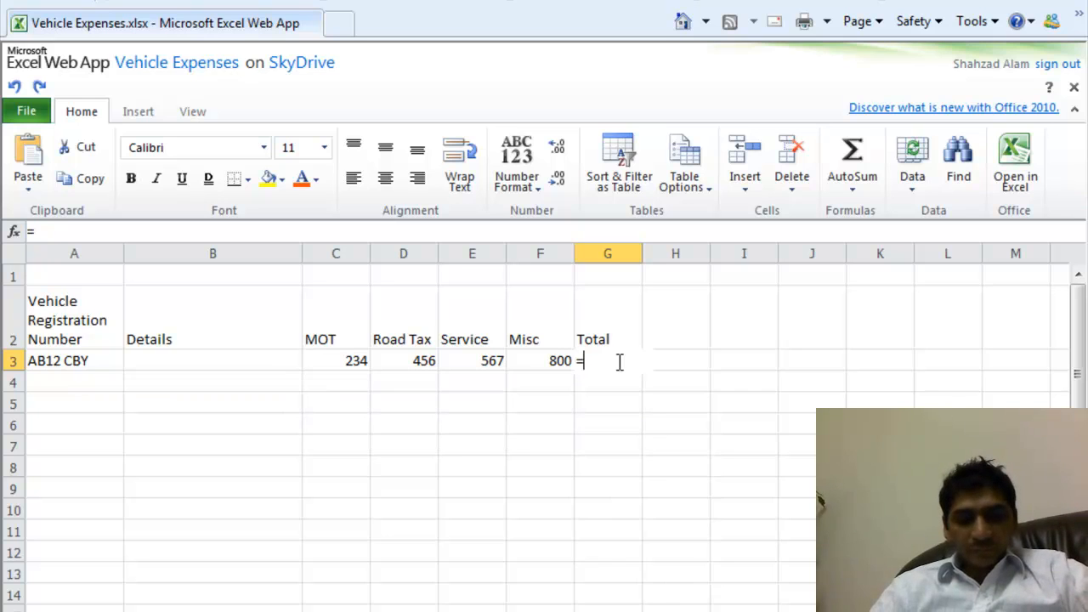
pyautogui.write('S')
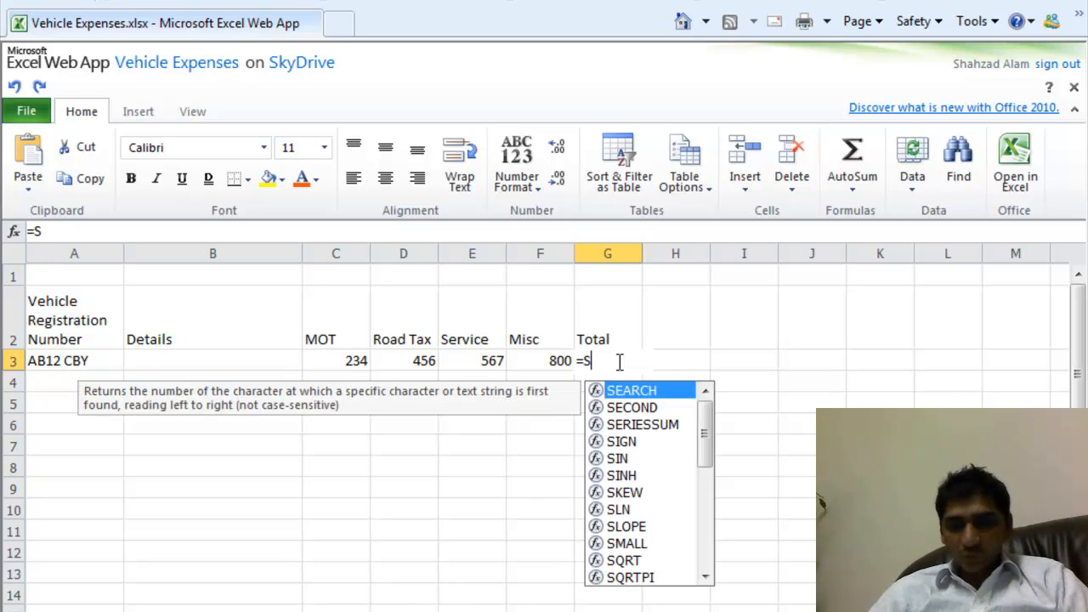
pyautogui.press('Down')
pyautogui.press('Down')
pyautogui.press('Down')
pyautogui.press('Down')
pyautogui.press('Down')
pyautogui.press('Down')
pyautogui.press('Down')
pyautogui.press('Down')
pyautogui.press('Down')
pyautogui.press('Down')
pyautogui.press('Down')
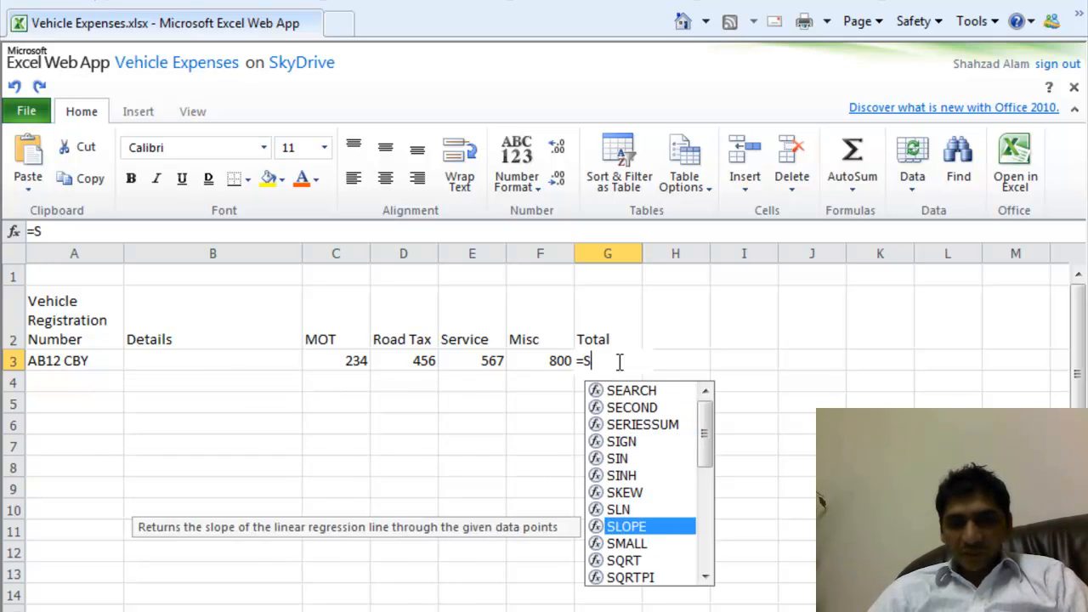
pyautogui.press('Down')
pyautogui.press('Down')
pyautogui.press('Down')
pyautogui.press('Down')
pyautogui.press('Down')
pyautogui.press('Down')
pyautogui.press('Down')
pyautogui.press('Down')
pyautogui.press('Down')
pyautogui.press('Down')
pyautogui.press('Down')
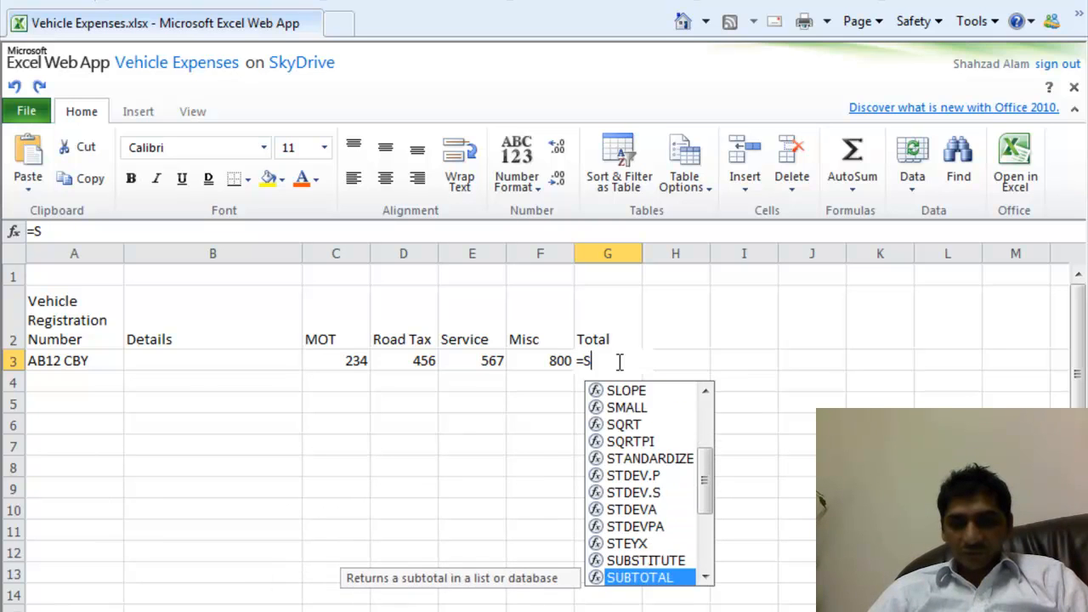
pyautogui.press('Down')
pyautogui.press('Down')
pyautogui.press('Down')
pyautogui.press('Up')
pyautogui.press('Up')
pyautogui.press('Up')
pyautogui.press('Up')
pyautogui.press('Up')
pyautogui.press('Up')
pyautogui.press('Up')
pyautogui.press('Up')
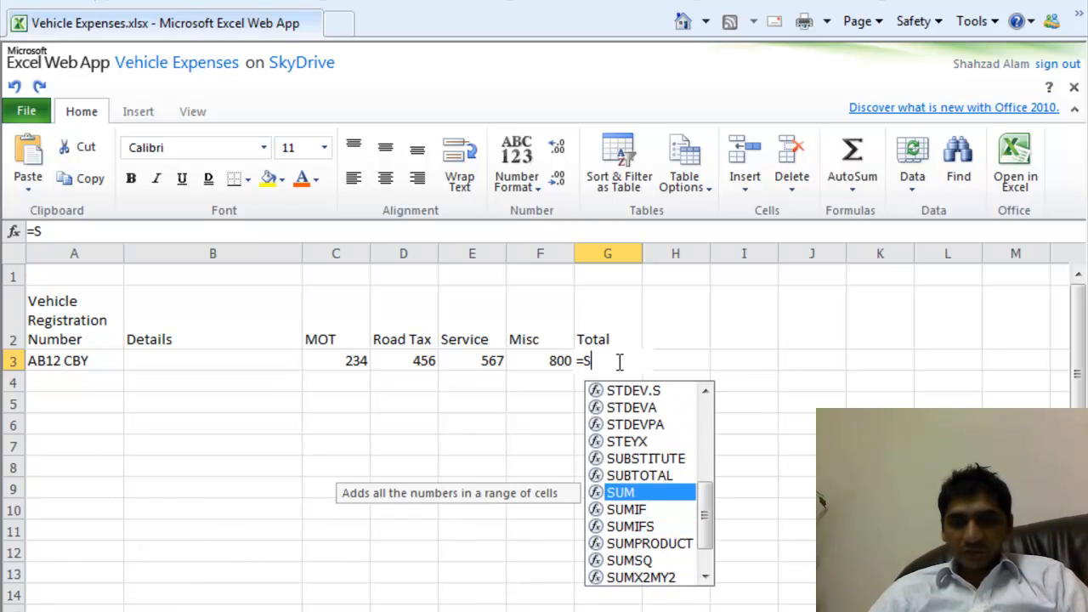
pyautogui.press('Up')
pyautogui.press('Up')
pyautogui.press('Up')
pyautogui.press('Up')
pyautogui.press('Up')
pyautogui.press('Up')
pyautogui.press('Up')
pyautogui.press('Up')
pyautogui.press('Up')
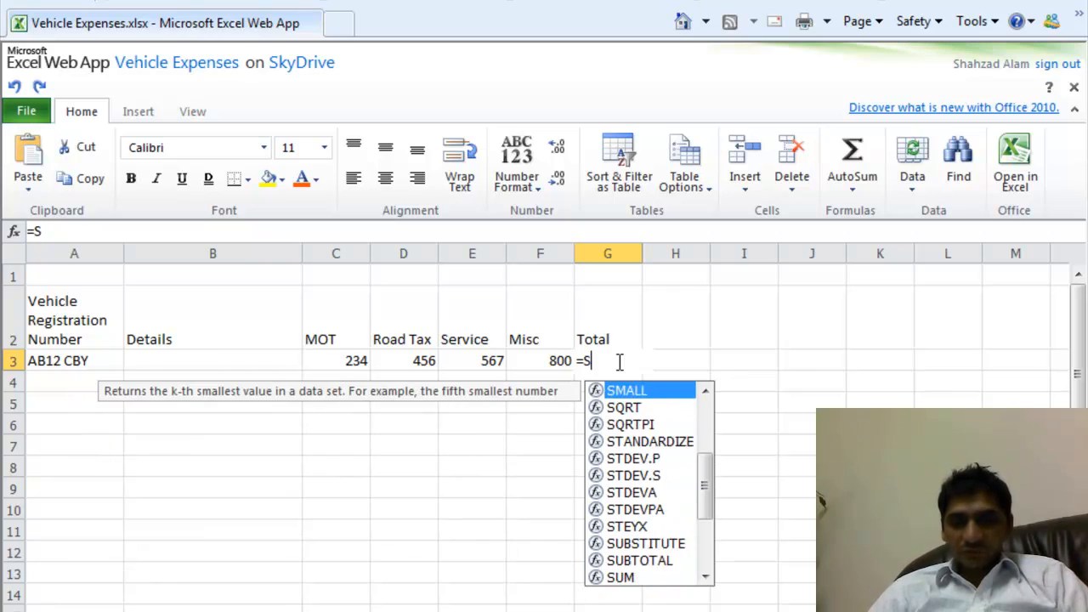
pyautogui.press('Down')
pyautogui.press('Down')
pyautogui.press('Down')
pyautogui.press('Down')
pyautogui.press('Down')
pyautogui.press('Down')
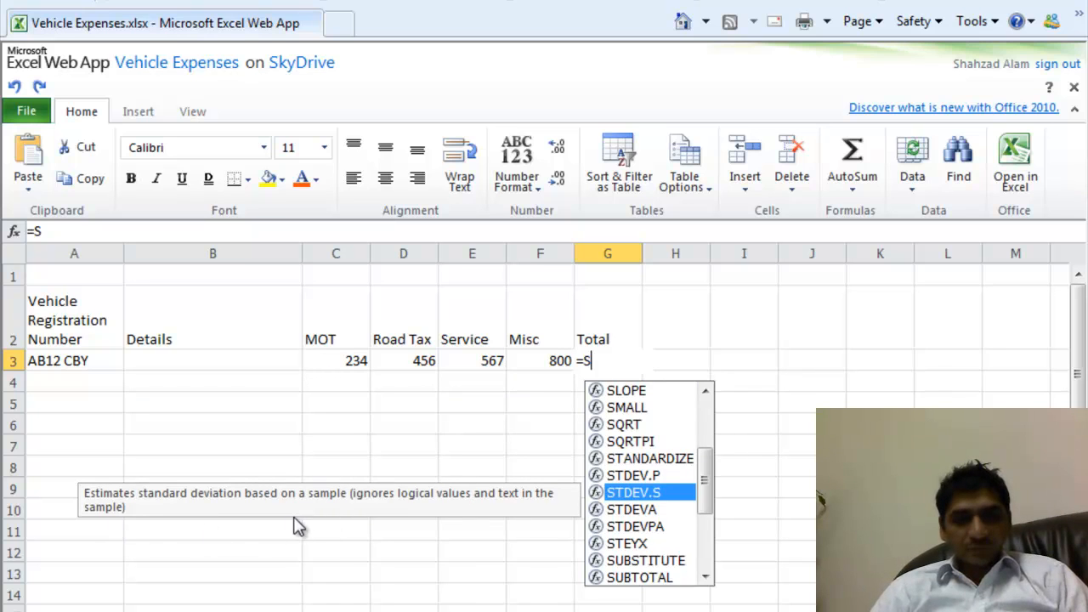
pyautogui.press('Down')
pyautogui.press('Down')
pyautogui.press('Down')
pyautogui.press('Down')
pyautogui.press('Down')
pyautogui.press('Down')
pyautogui.press('Down')
pyautogui.press('Down')
pyautogui.press('Down')
pyautogui.press('Down')
pyautogui.press('Down')
pyautogui.press('Down')
pyautogui.press('Down')
pyautogui.press('Down')
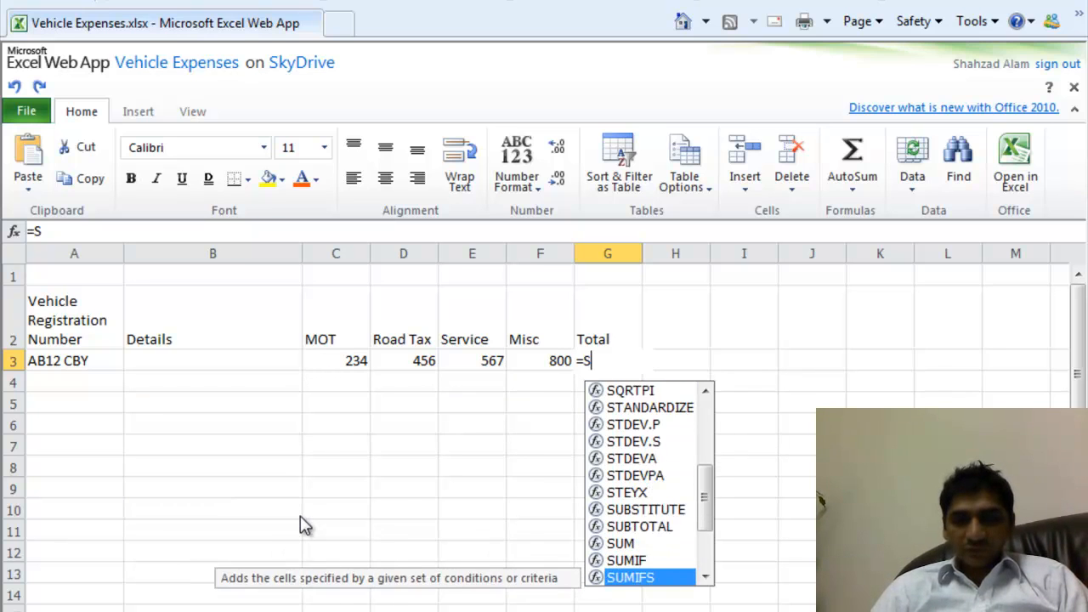
pyautogui.press('Up')
pyautogui.press('Up')
pyautogui.press('Up')
pyautogui.press('Up')
pyautogui.press('Up')
pyautogui.press('Up')
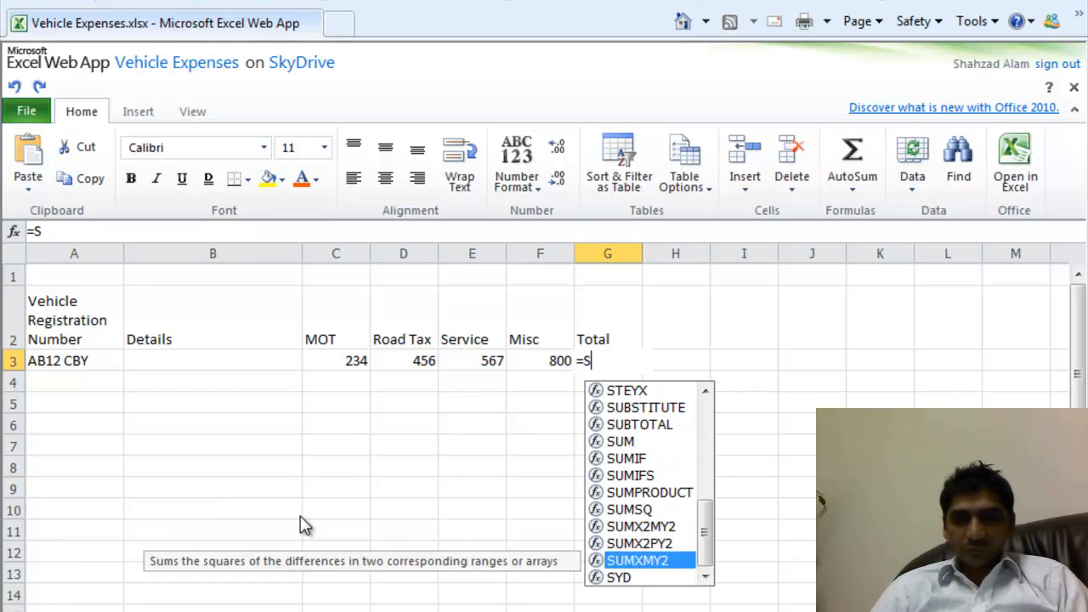
pyautogui.press('Up')
pyautogui.press('Up')
pyautogui.press('Up')
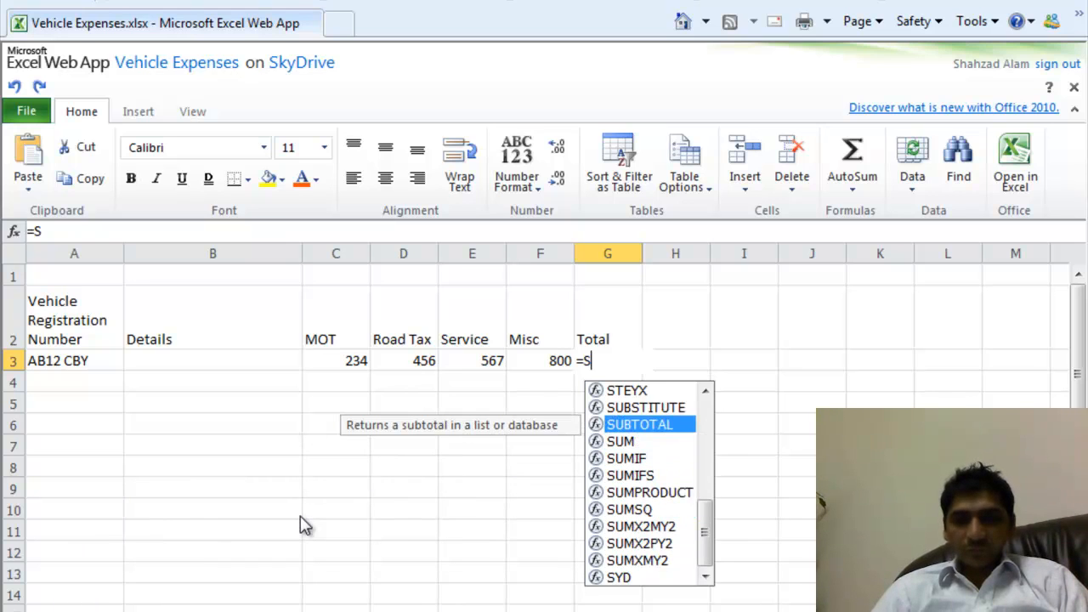
pyautogui.press('Down')
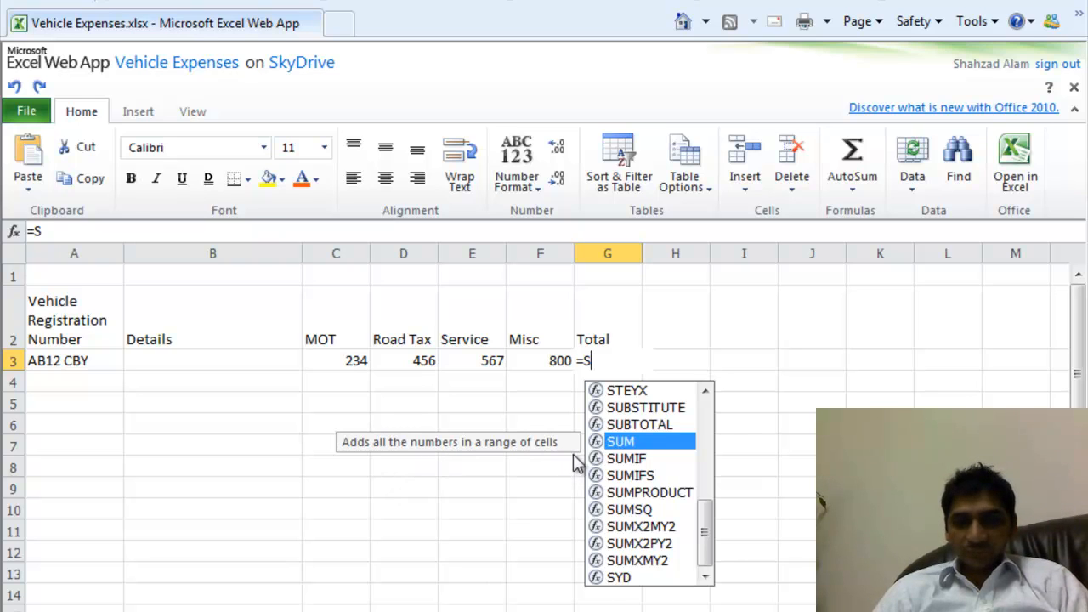
pyautogui.write('U')
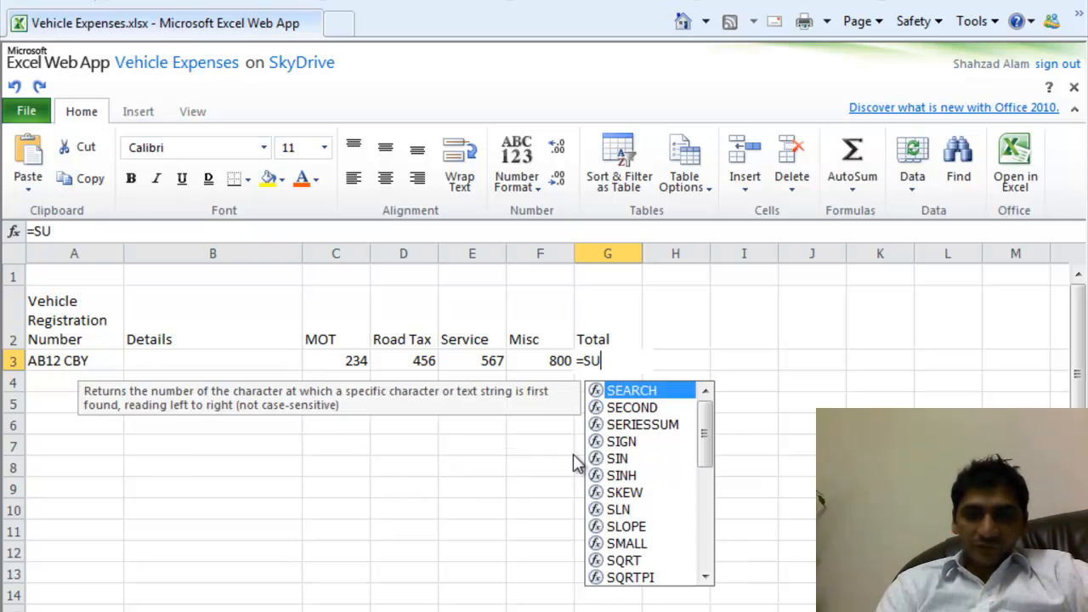
pyautogui.write('M(')
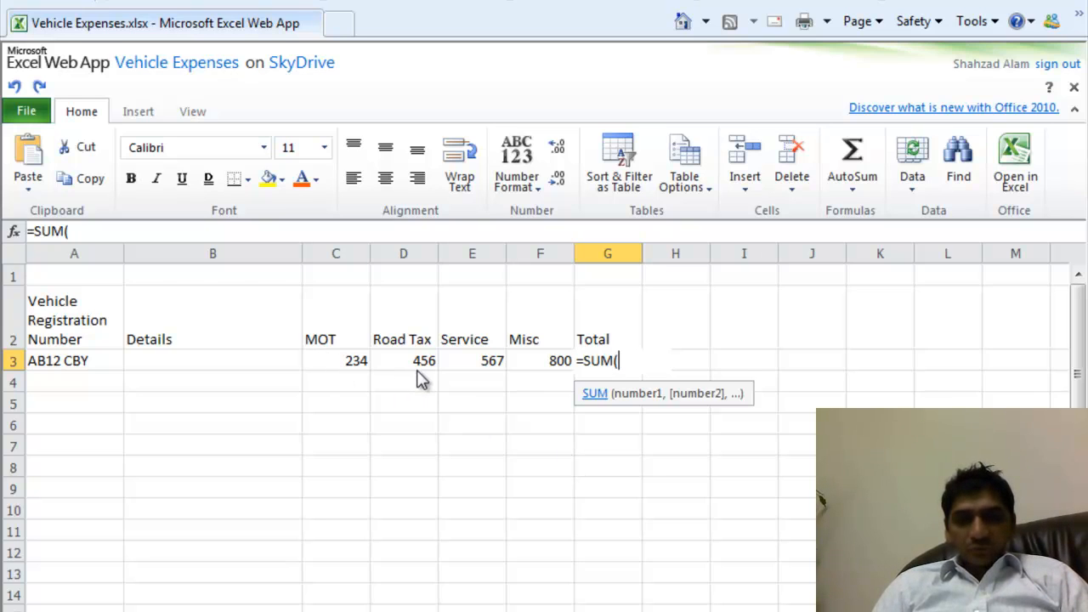
# - Finish G3 as =SUM(C3,C4) and check the row 3 values against the total
pyautogui.click(338, 370)
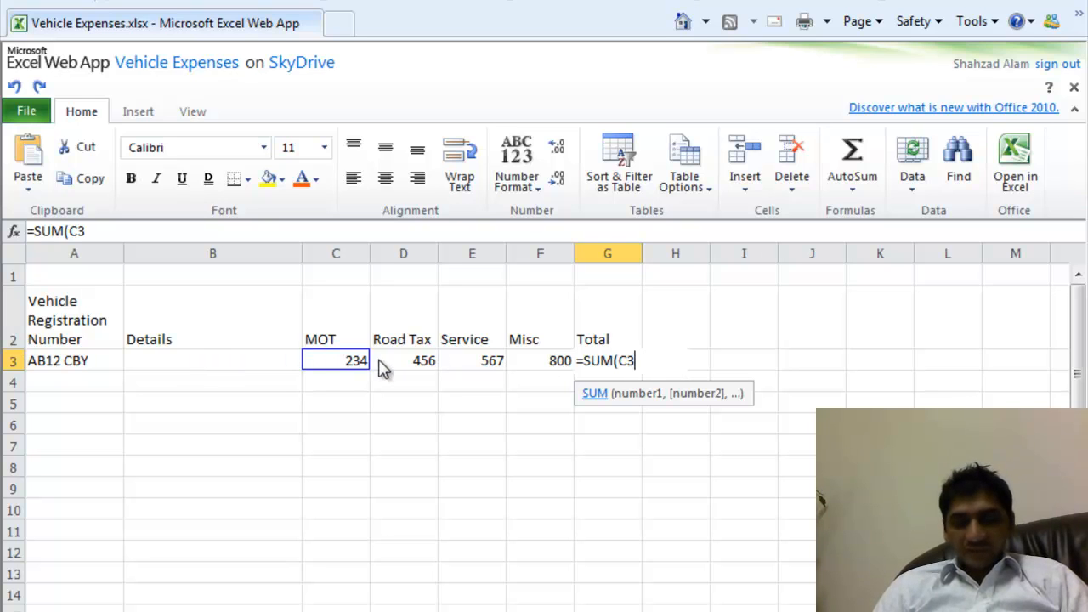
pyautogui.press('BackSpace')
pyautogui.press('BackSpace')
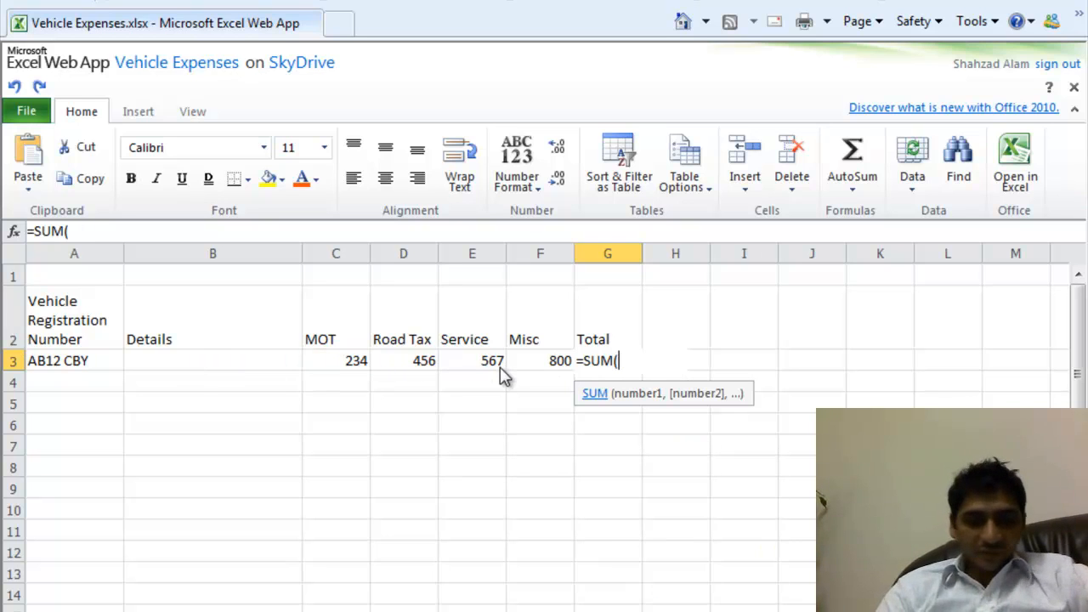
pyautogui.write('C£')
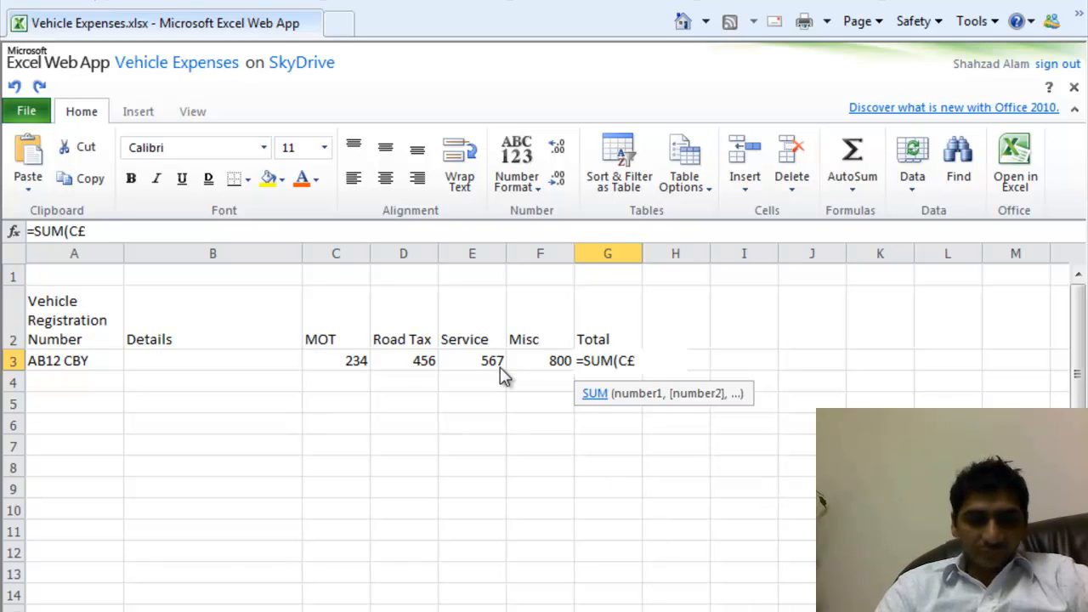
pyautogui.press('BackSpace')
pyautogui.write('3')
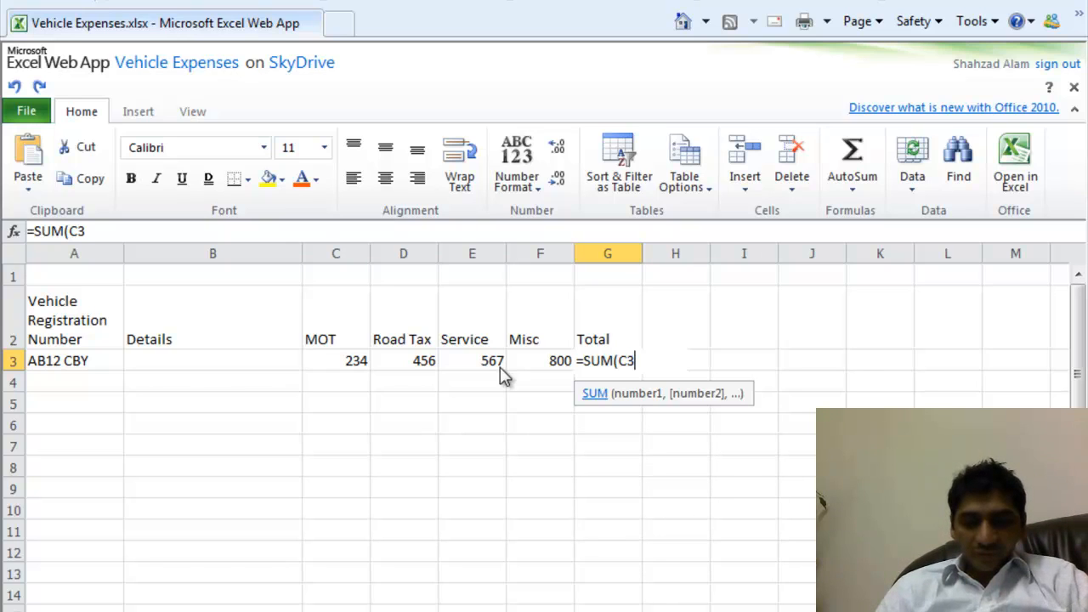
pyautogui.write(',')
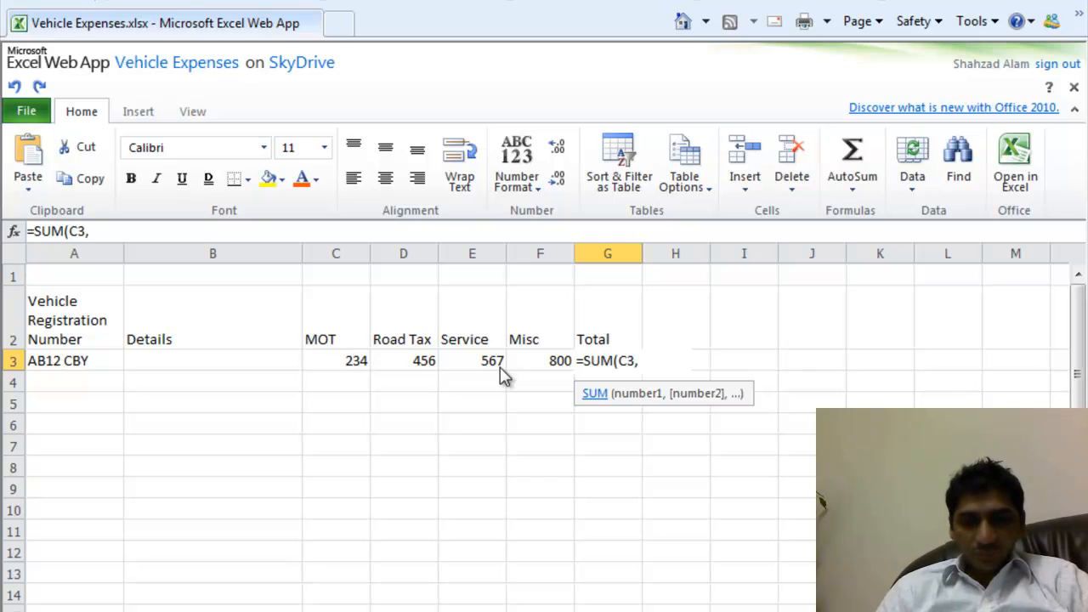
pyautogui.write('C4')
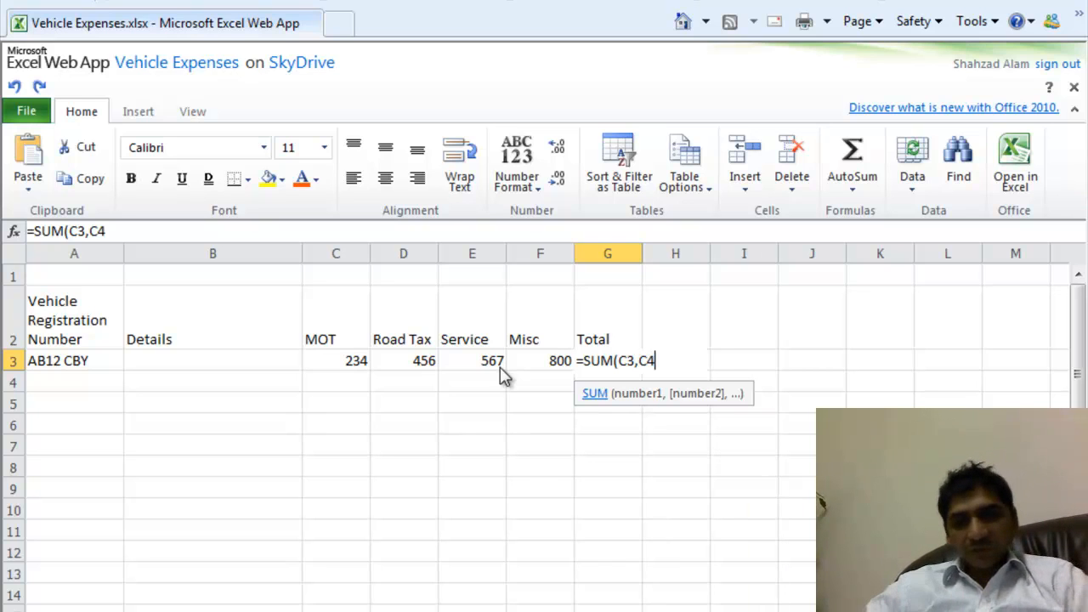
pyautogui.write(')')
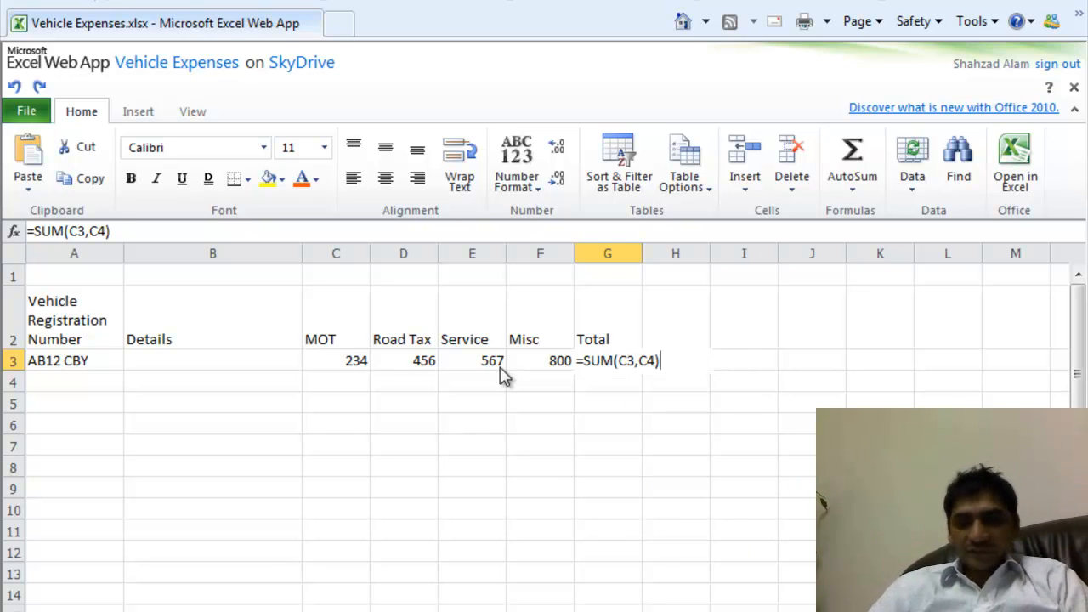
pyautogui.press('Return')
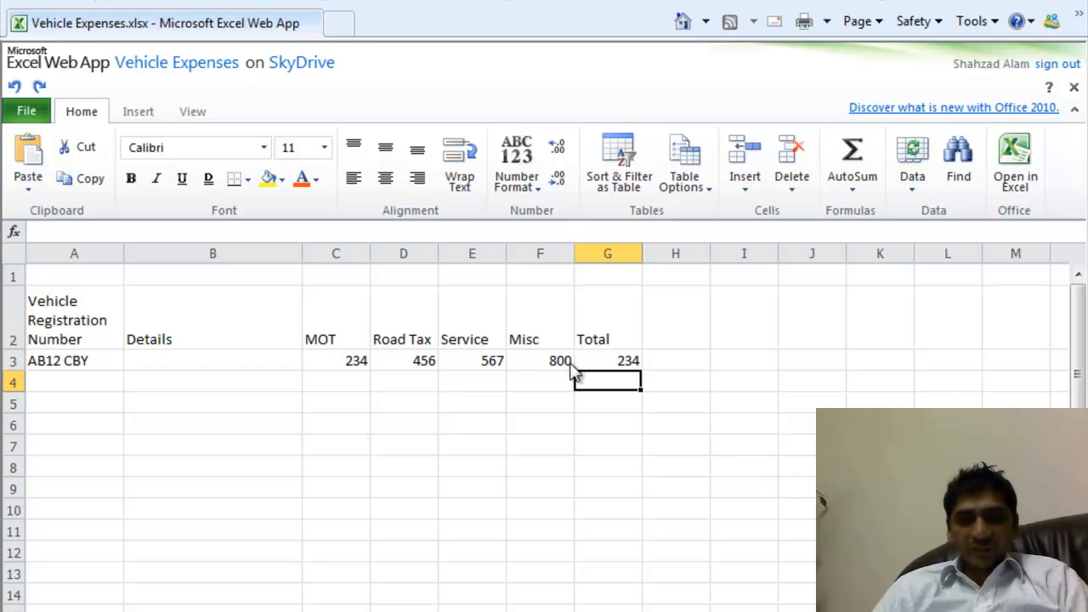
pyautogui.click(615, 366)
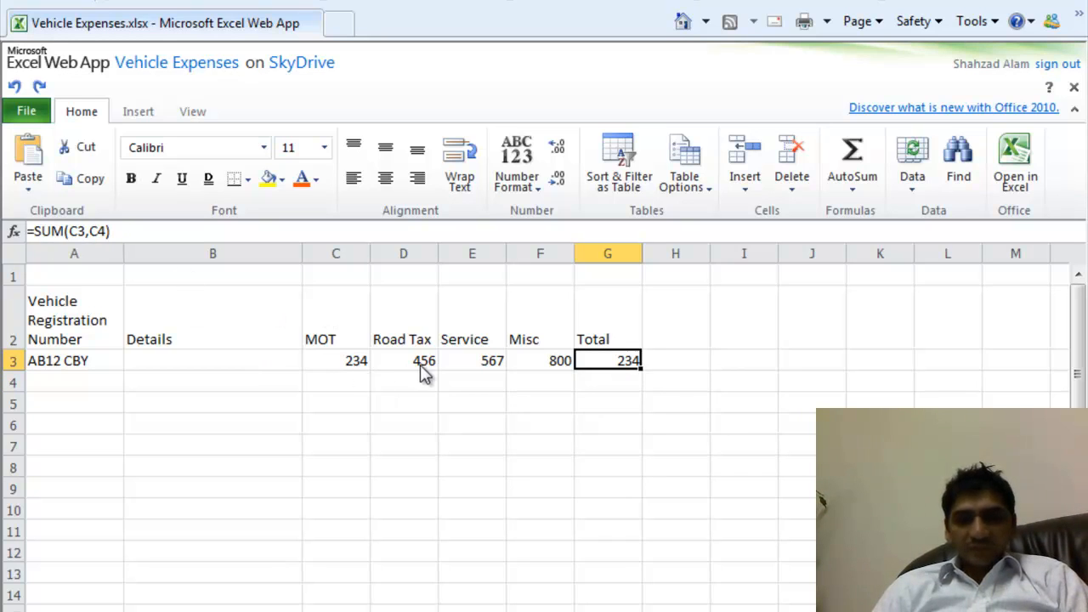
pyautogui.click(474, 363)
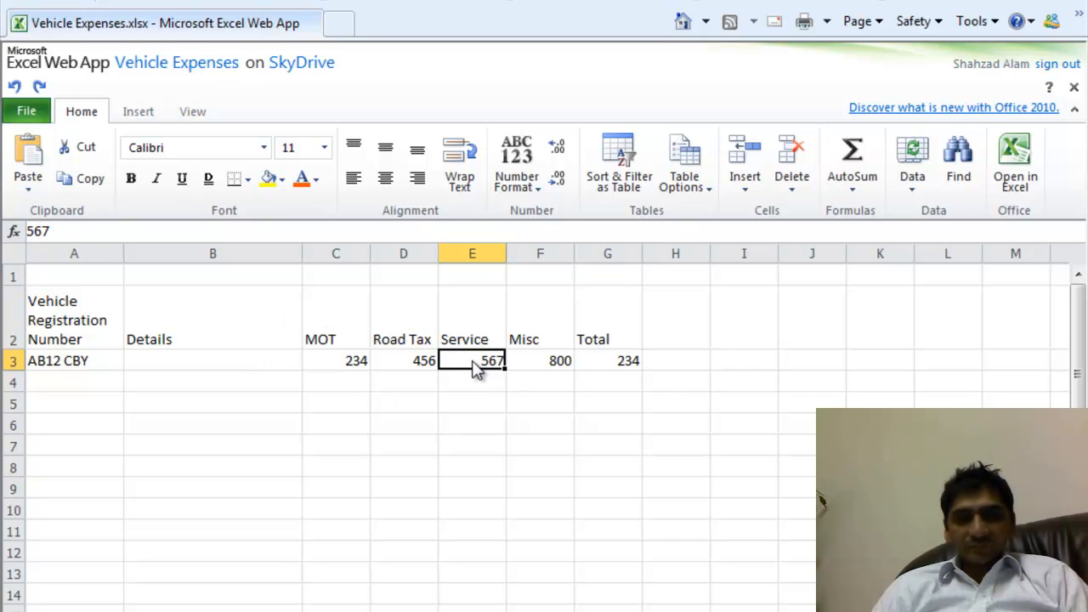
pyautogui.click(551, 363)
pyautogui.click(602, 362)
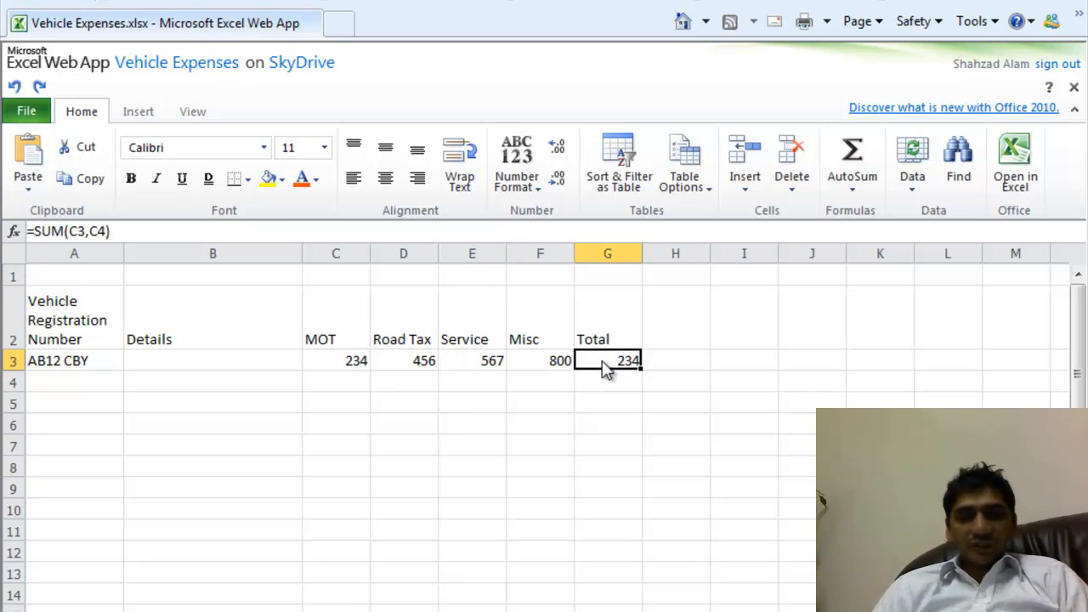
# - Replace G3's arguments with the range C3:F3, making =SUM(C3:F3) show 2057
pyautogui.click(73, 231)
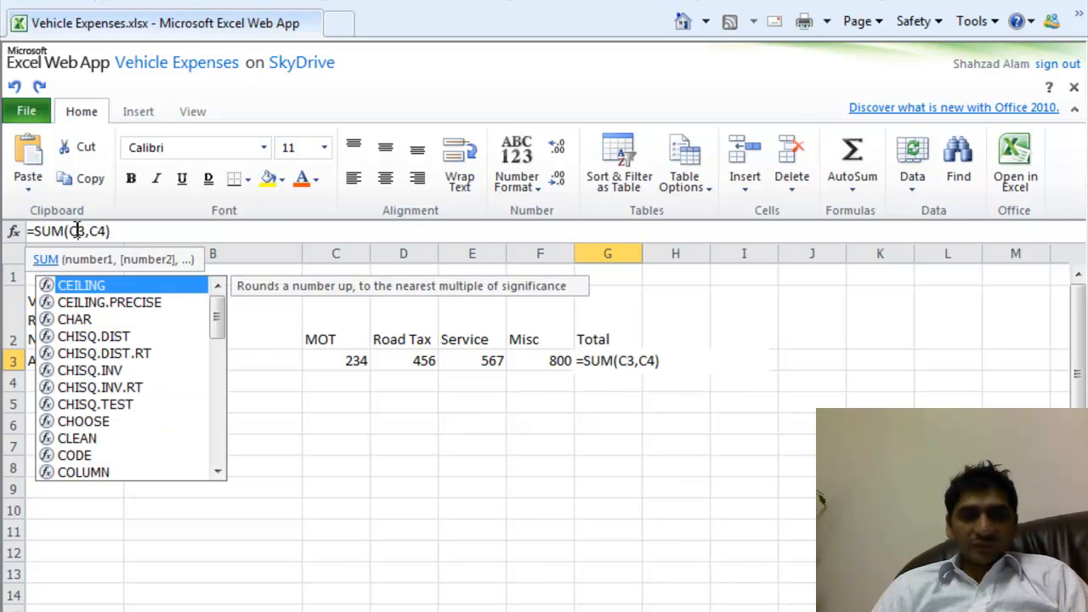
pyautogui.moveTo(72, 232); pyautogui.dragTo(133, 236)
pyautogui.press('BackSpace')
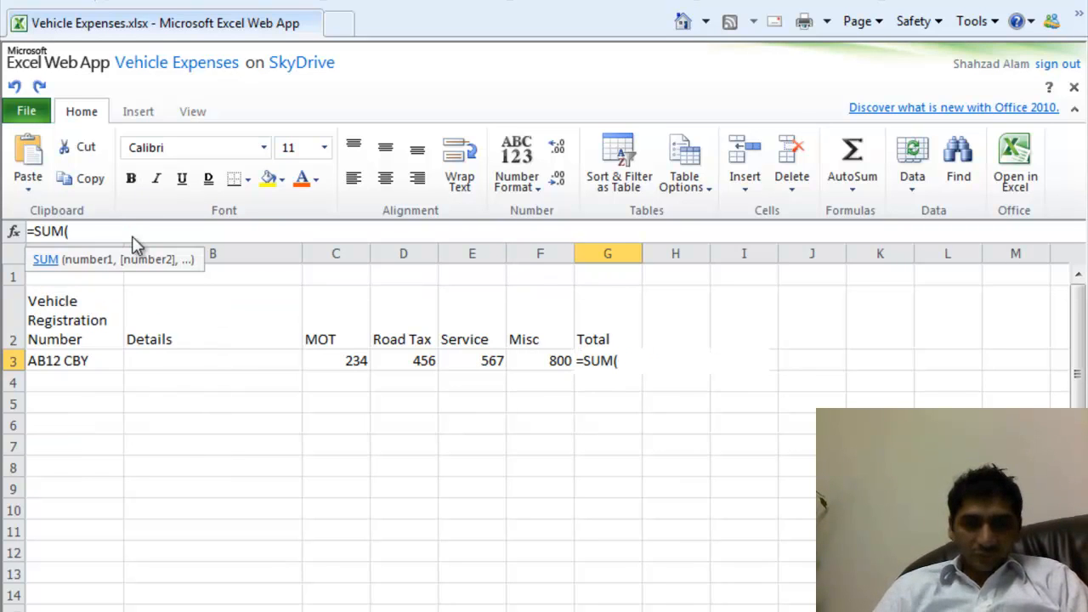
pyautogui.click(322, 360)
pyautogui.moveTo(369, 357); pyautogui.dragTo(534, 371)
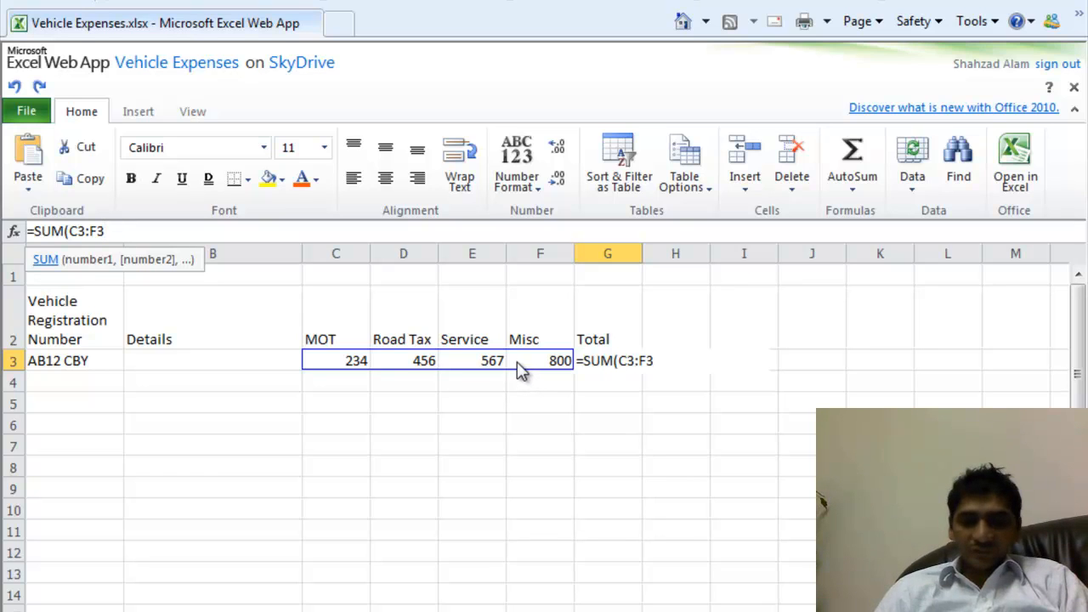
pyautogui.write(')')
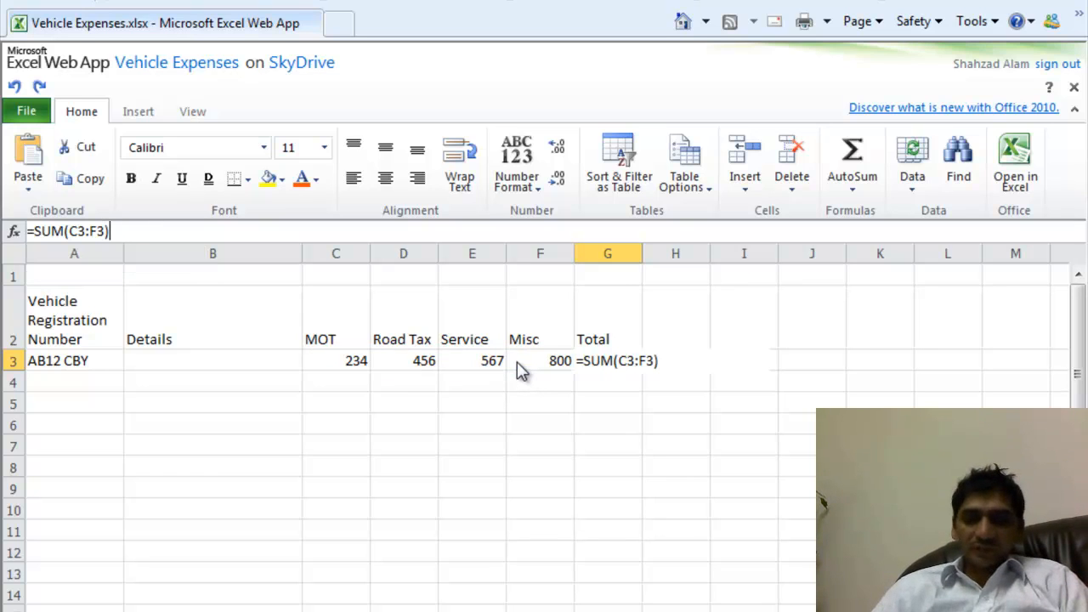
pyautogui.press('Return')
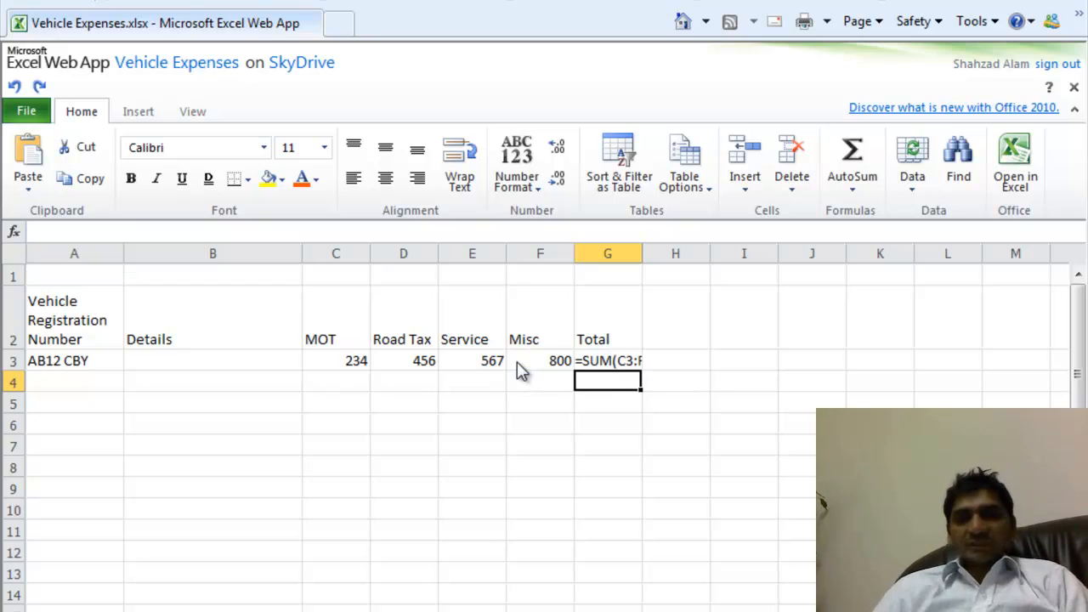
pyautogui.click(626, 366)
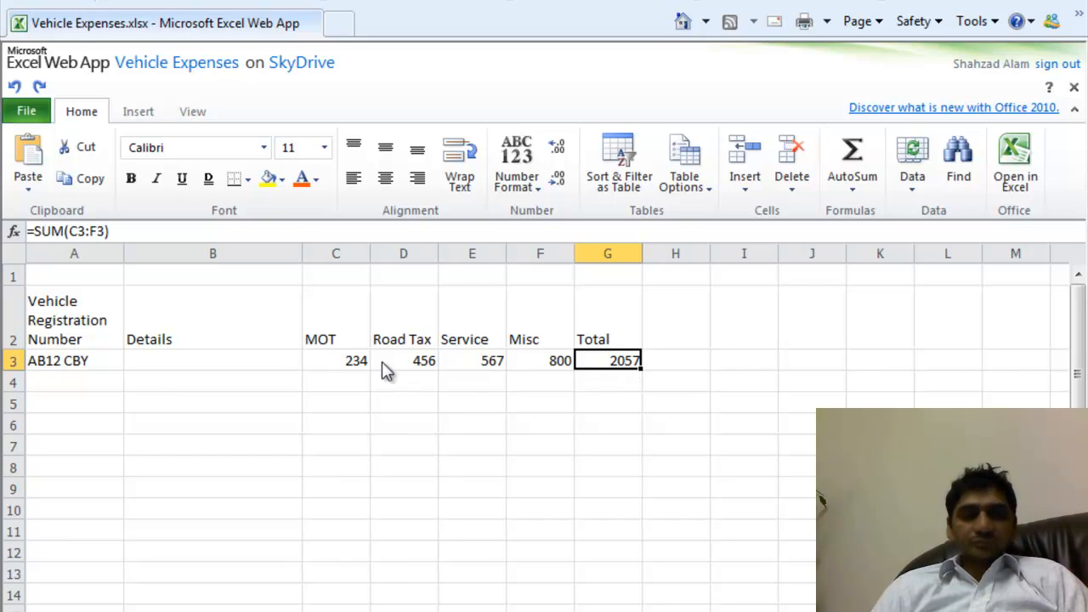
pyautogui.click(48, 387)
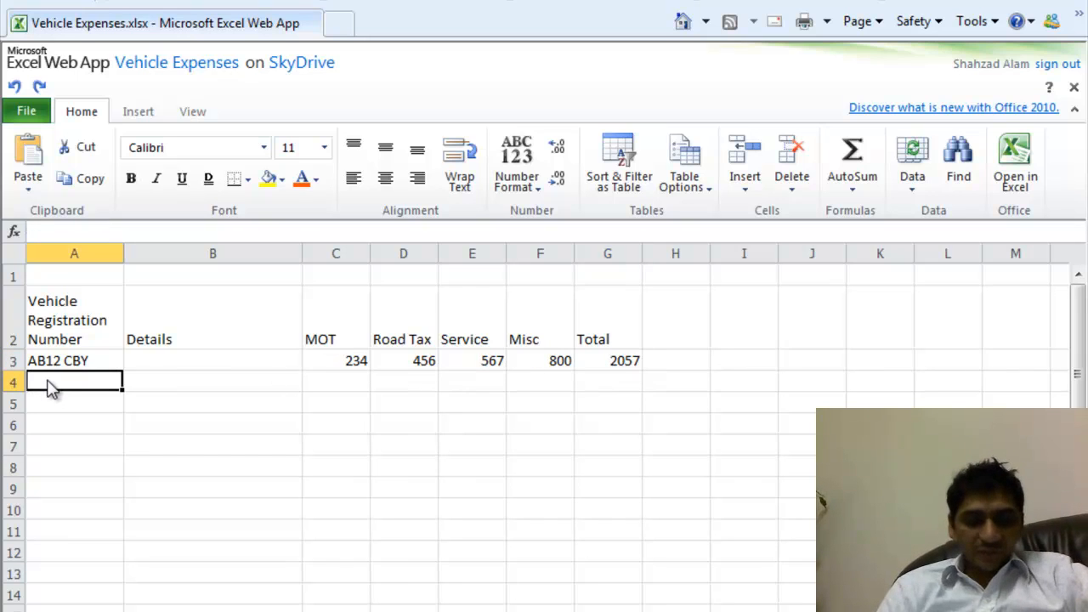
pyautogui.write('VB')
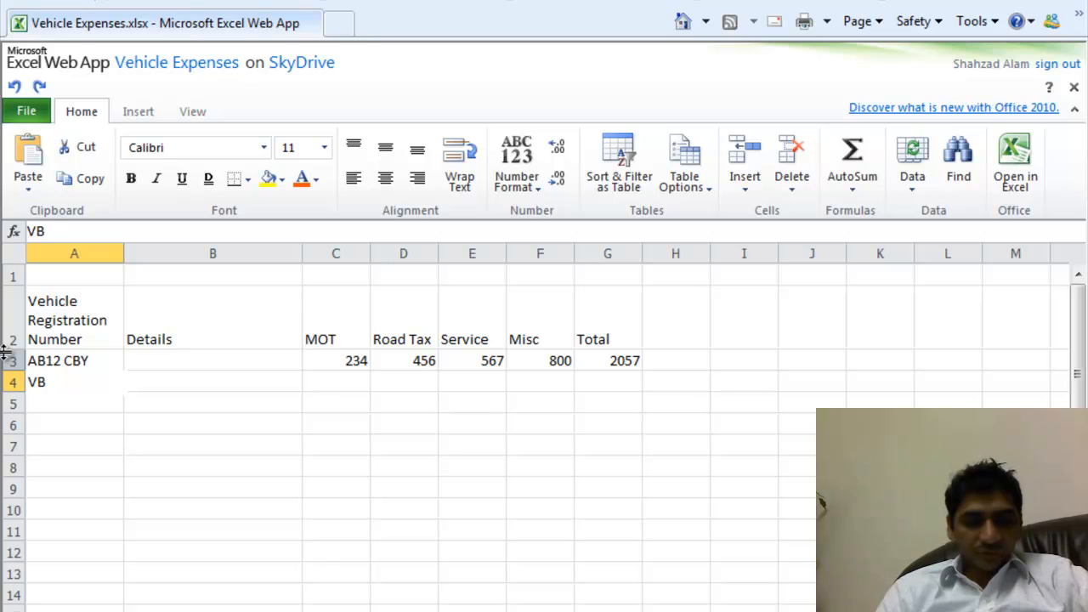
pyautogui.write('23 BVC')
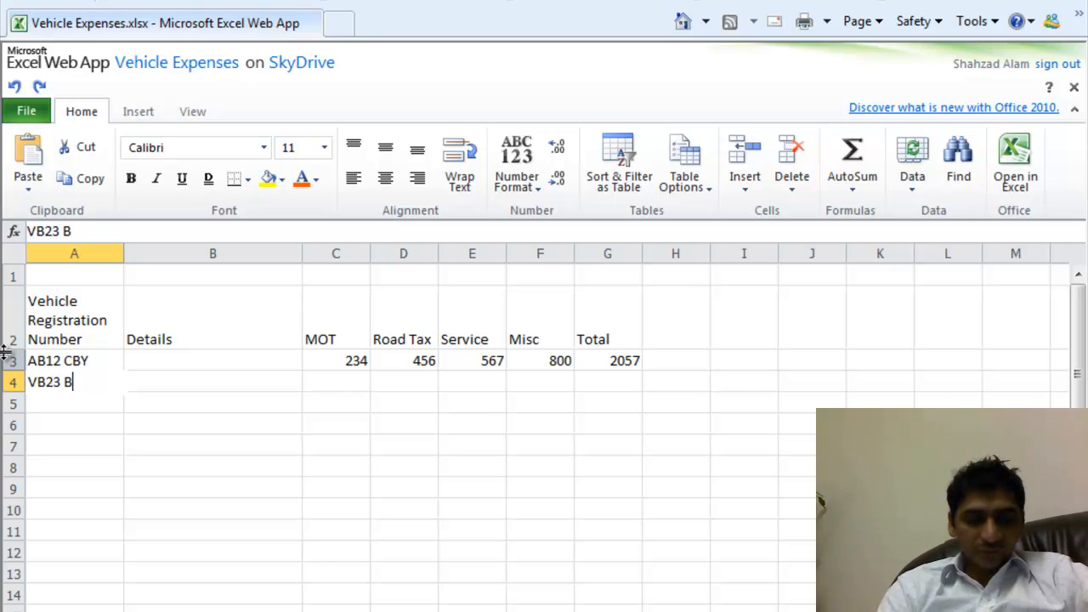
pyautogui.press('Tab')
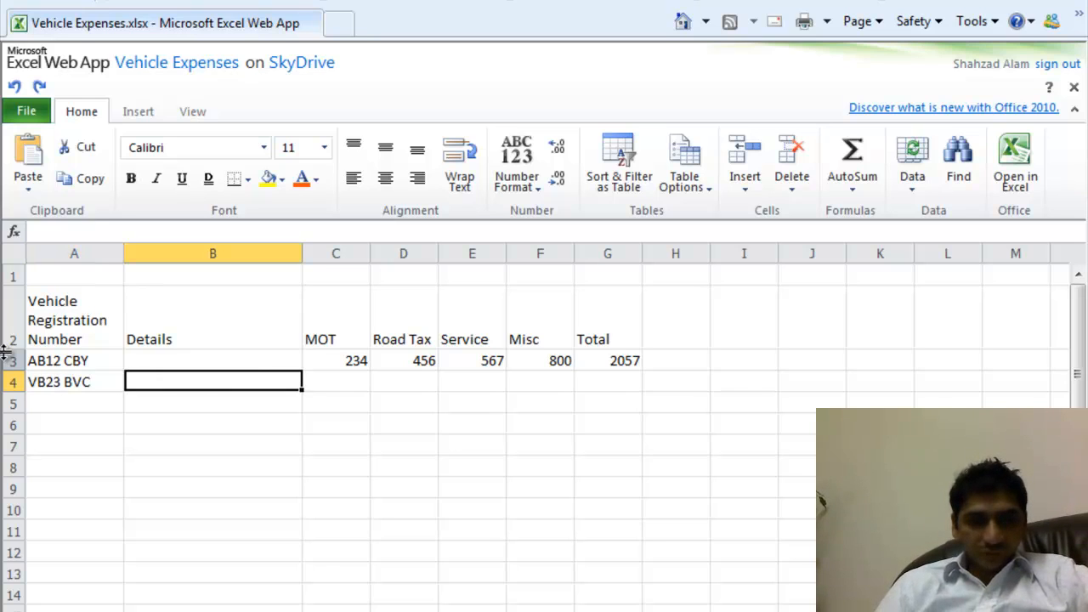
pyautogui.press('Tab')
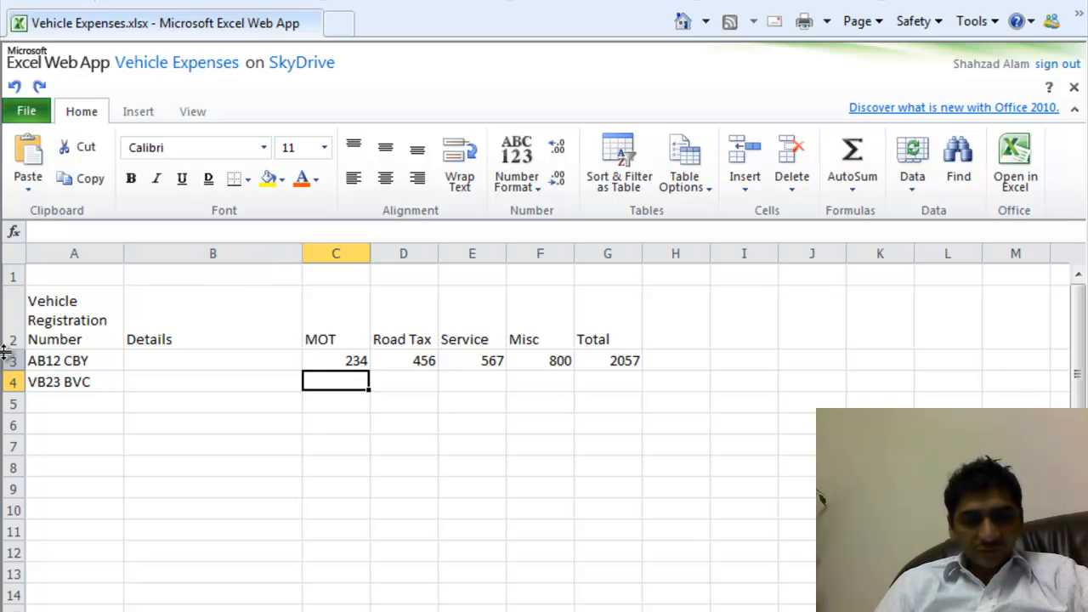
pyautogui.write('321')
pyautogui.press('Tab')
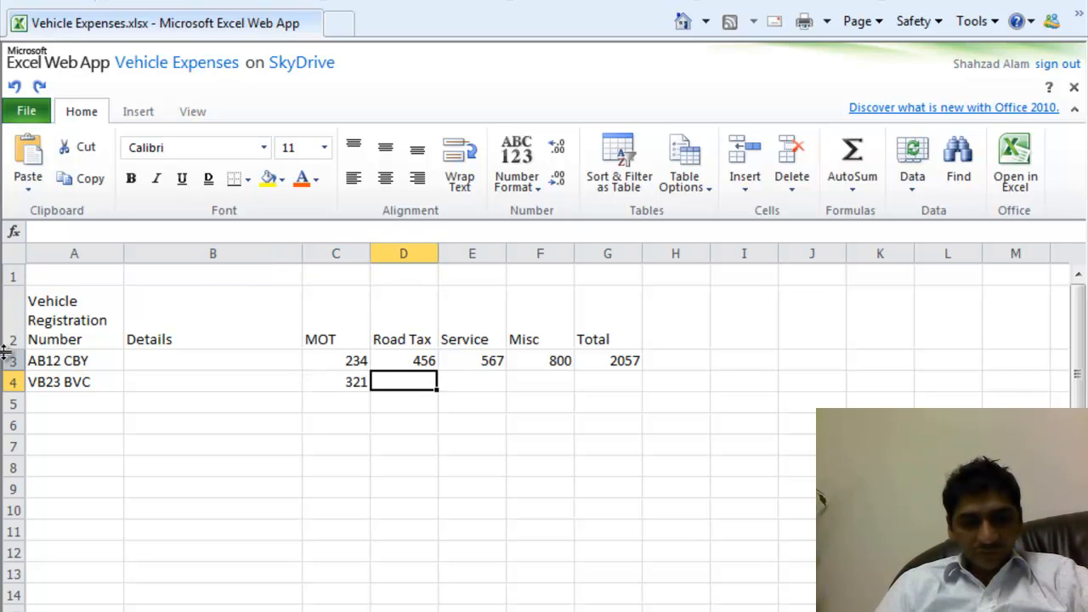
pyautogui.write('234')
pyautogui.press('Tab')
pyautogui.write('543')
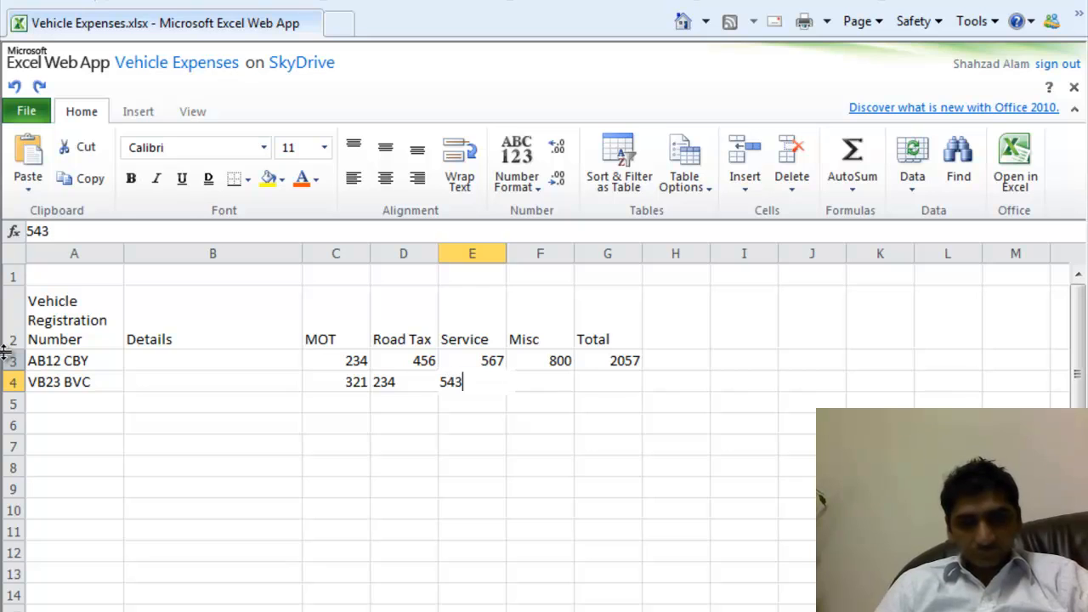
pyautogui.press('Tab')
pyautogui.write('450')
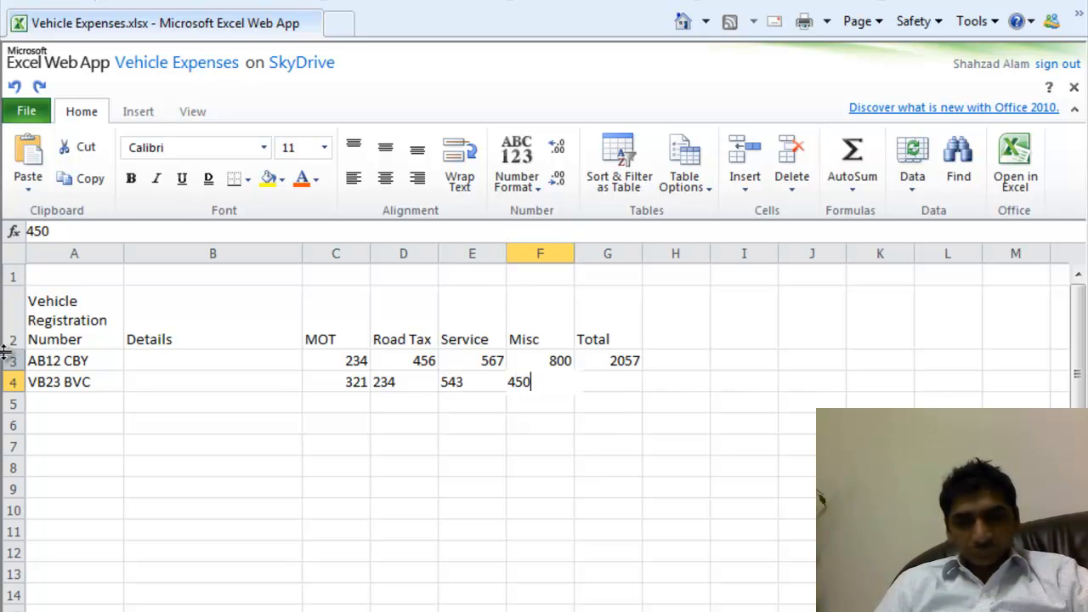
pyautogui.press('Tab')
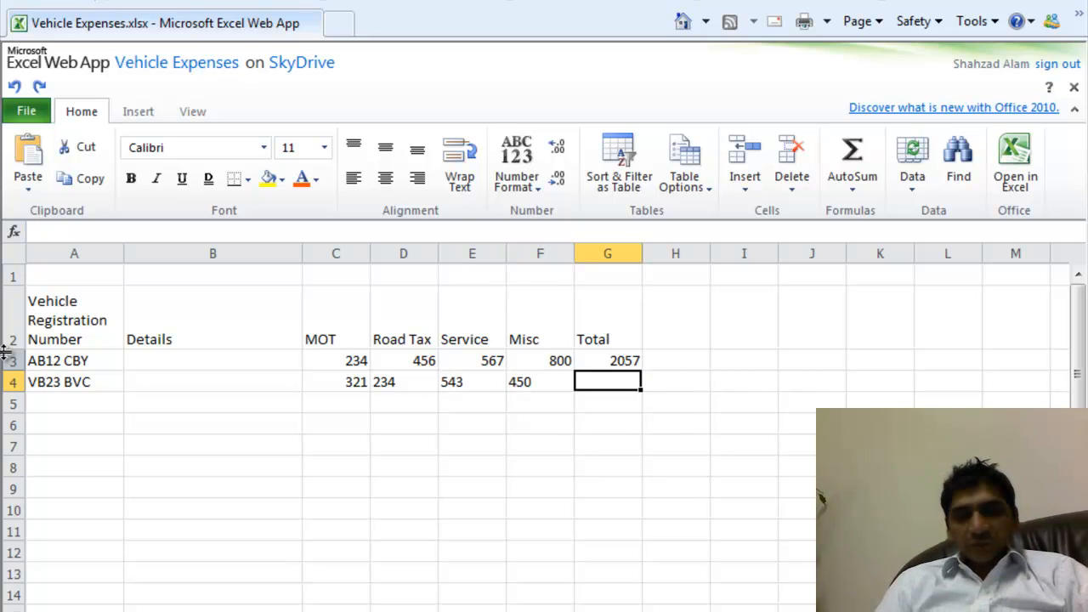
pyautogui.press('Return')
# - Enter GF34 VGt in row 5 with MOT 456, Road Tax 567, Service 654, Misc 345
pyautogui.press('Left')
pyautogui.press('Left')
pyautogui.press('Left')
pyautogui.press('Left')
pyautogui.press('Left')
pyautogui.press('Left')
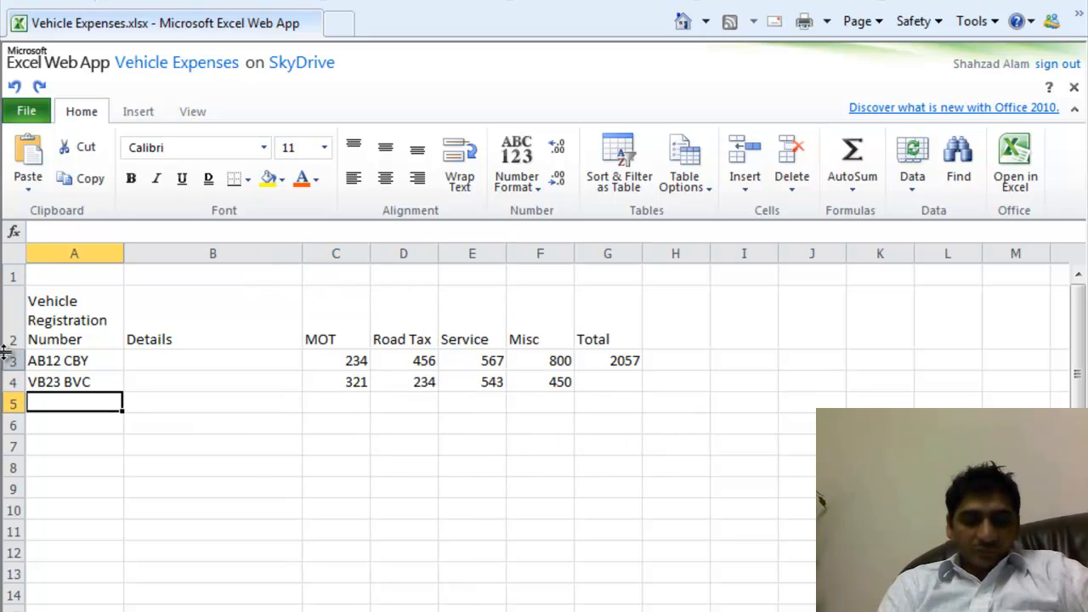
pyautogui.write('GF')
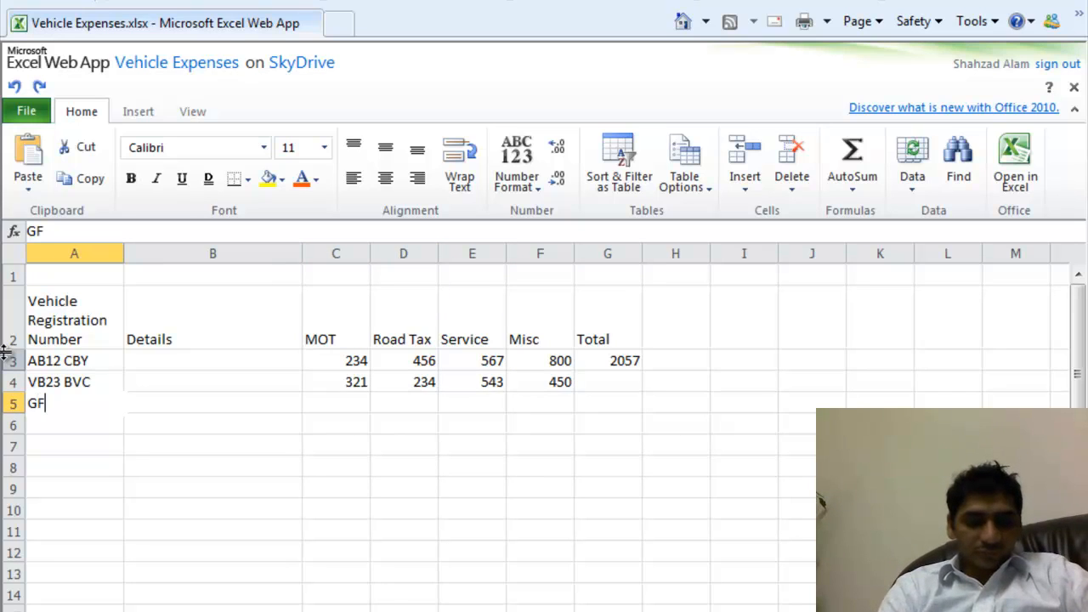
pyautogui.write('34')
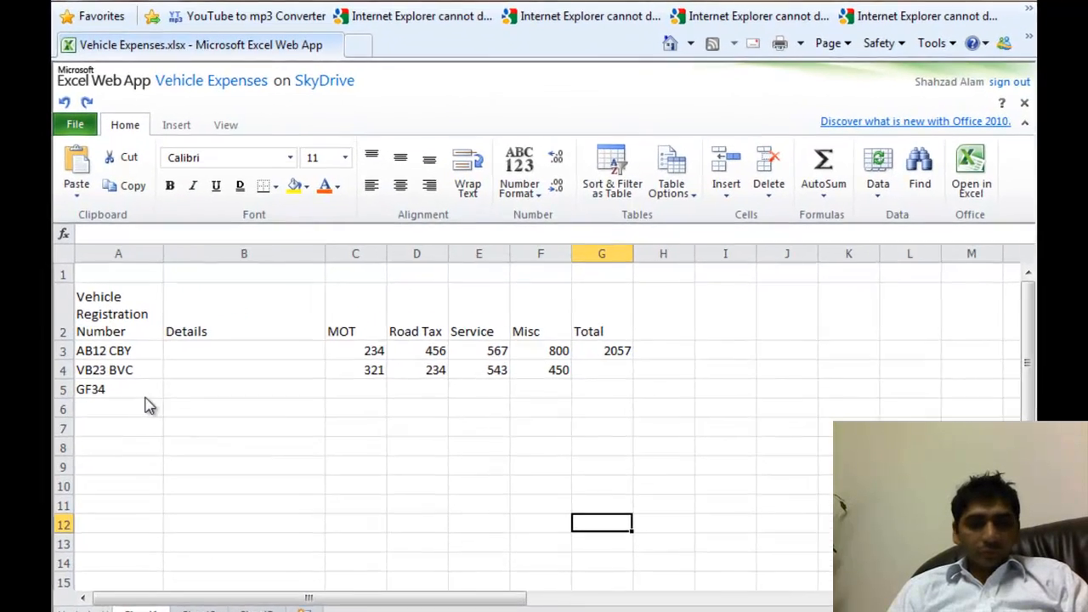
pyautogui.click(141, 395)
pyautogui.click(194, 232)
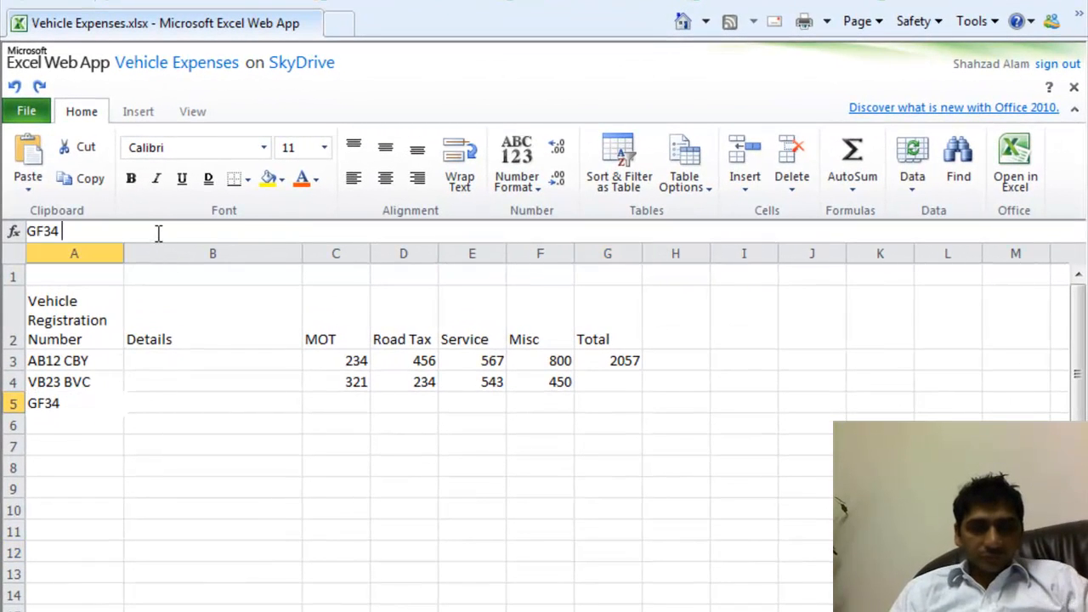
pyautogui.write('VGt')
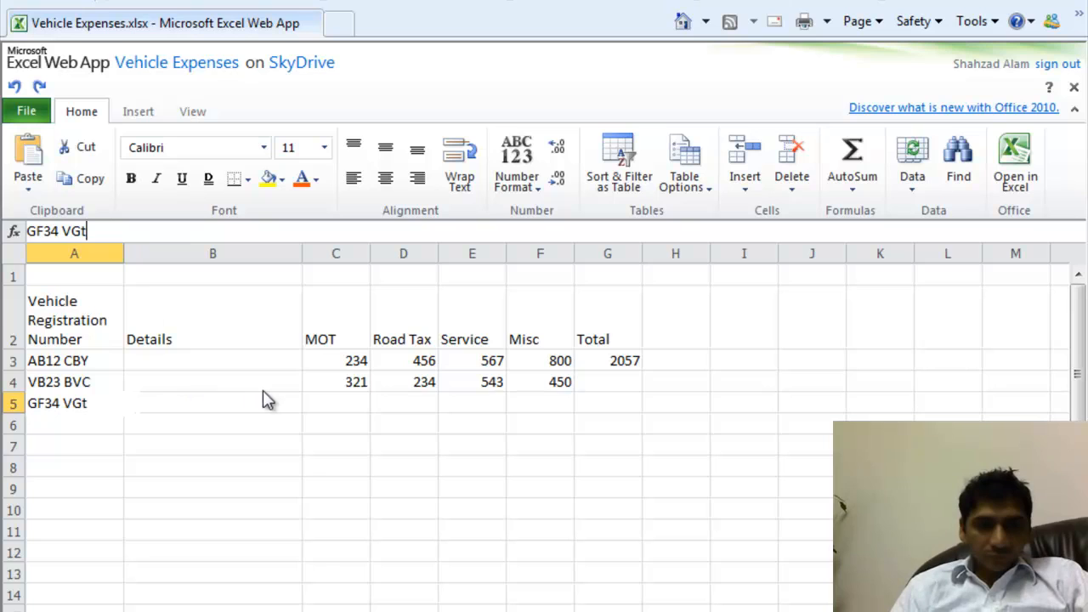
pyautogui.click(358, 401)
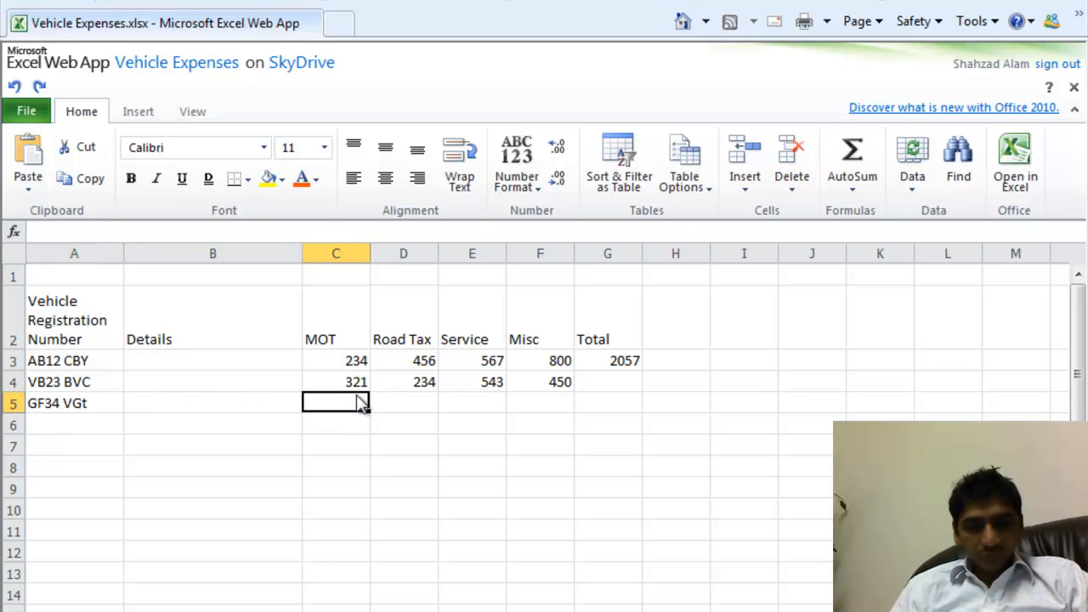
pyautogui.write('456')
pyautogui.click(415, 405)
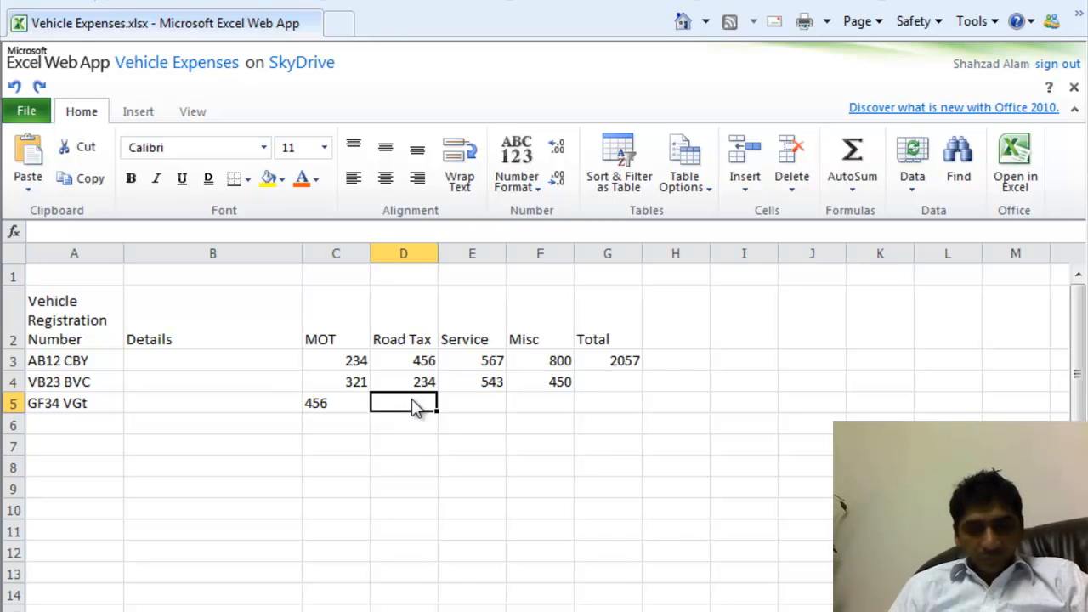
pyautogui.write('567')
pyautogui.press('Tab')
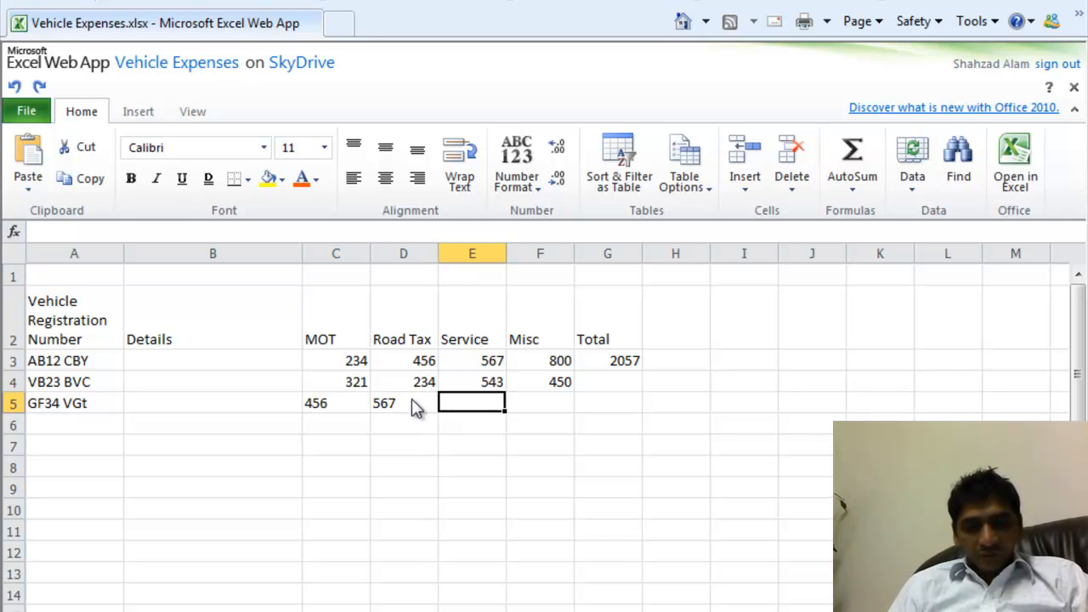
pyautogui.write('654')
pyautogui.press('Tab')
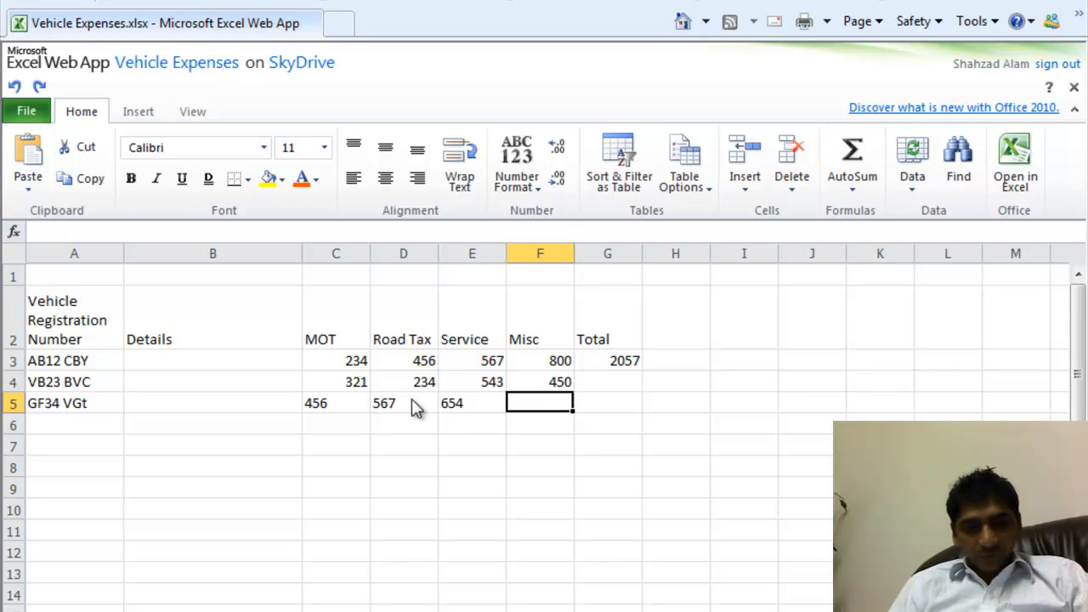
pyautogui.write('345')
pyautogui.press('Tab')
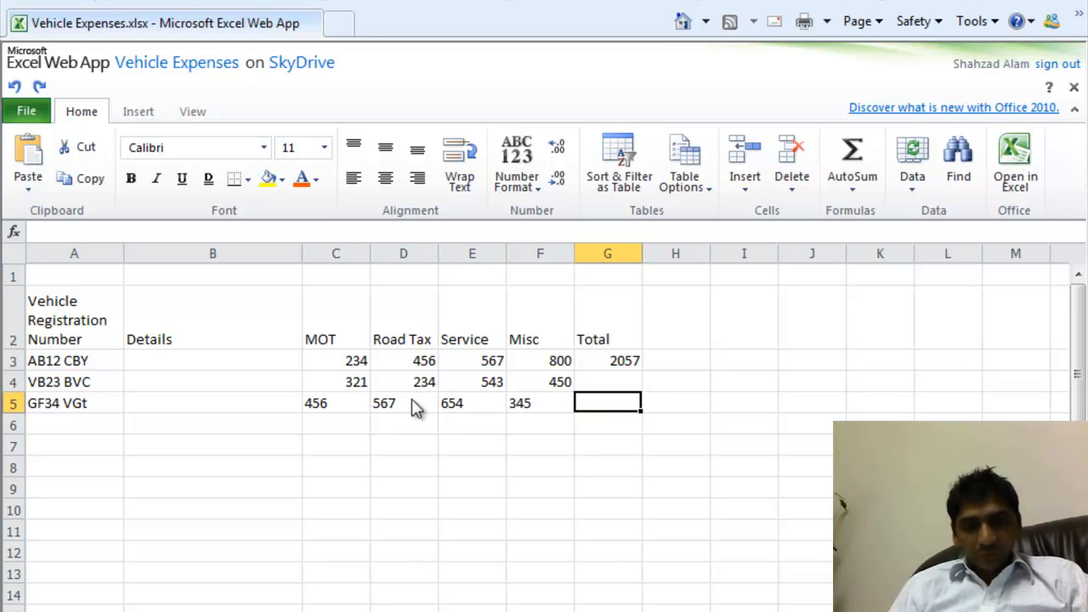
# - Move through the Total column back up to the first vehicle's total in G3
pyautogui.press('Left')
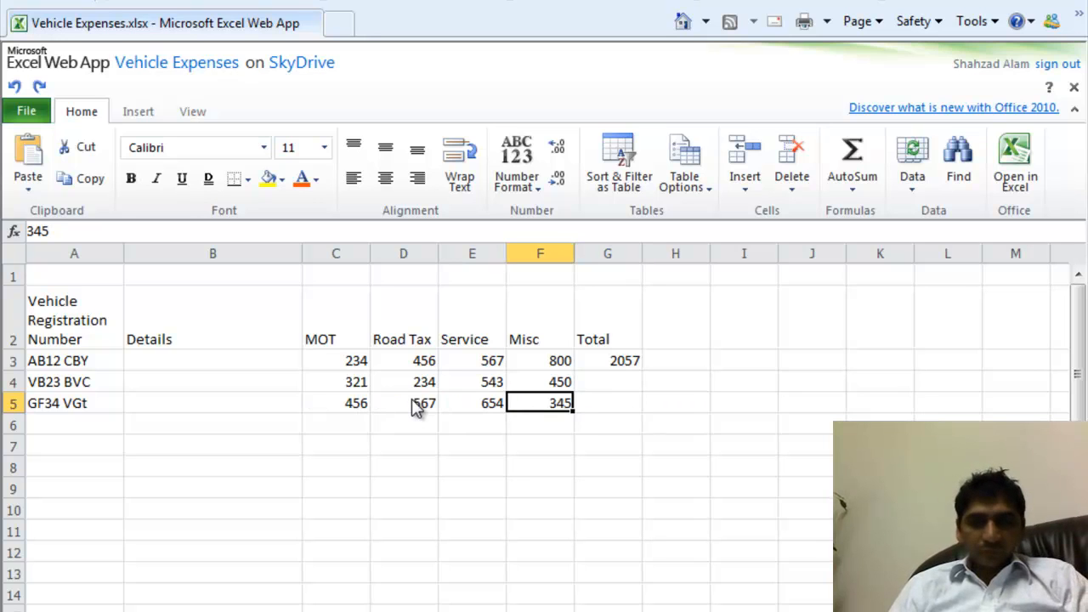
pyautogui.press('Up')
pyautogui.press('Right')
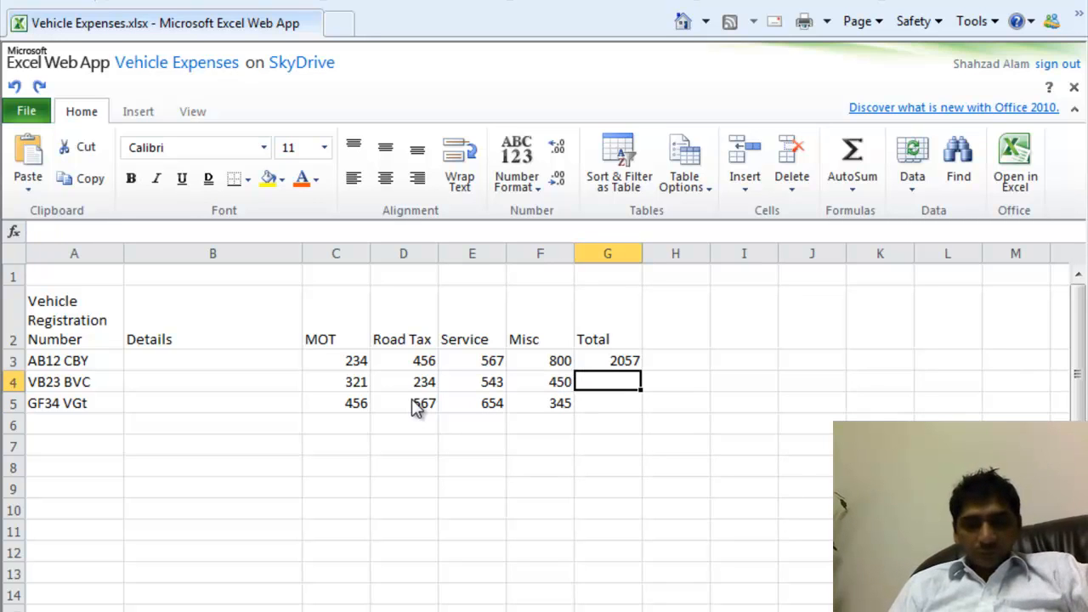
pyautogui.press('Up')
pyautogui.press('Down')
pyautogui.press('Down')
pyautogui.press('Up')
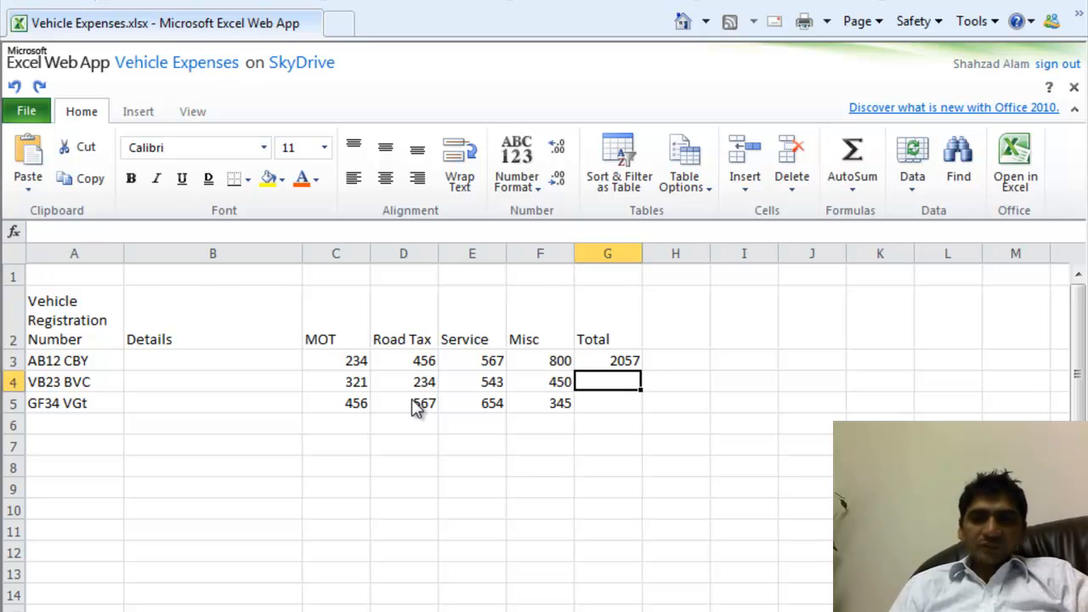
pyautogui.press('Down')
pyautogui.press('Up')
pyautogui.press('Down')
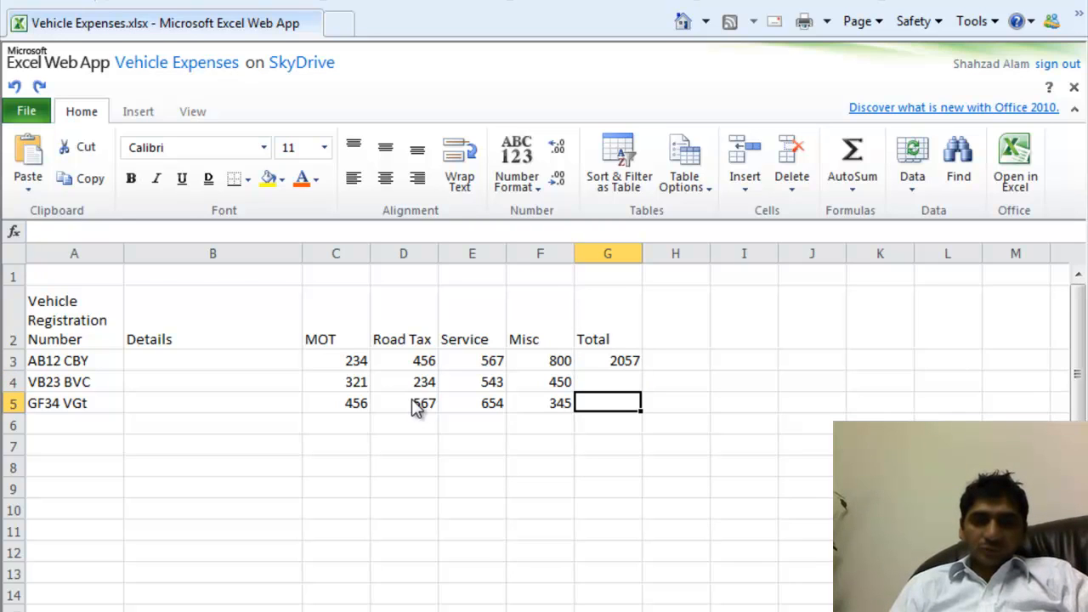
pyautogui.press('Up')
pyautogui.press('Left')
pyautogui.press('Left')
pyautogui.press('Left')
pyautogui.press('Left')
pyautogui.press('Left')
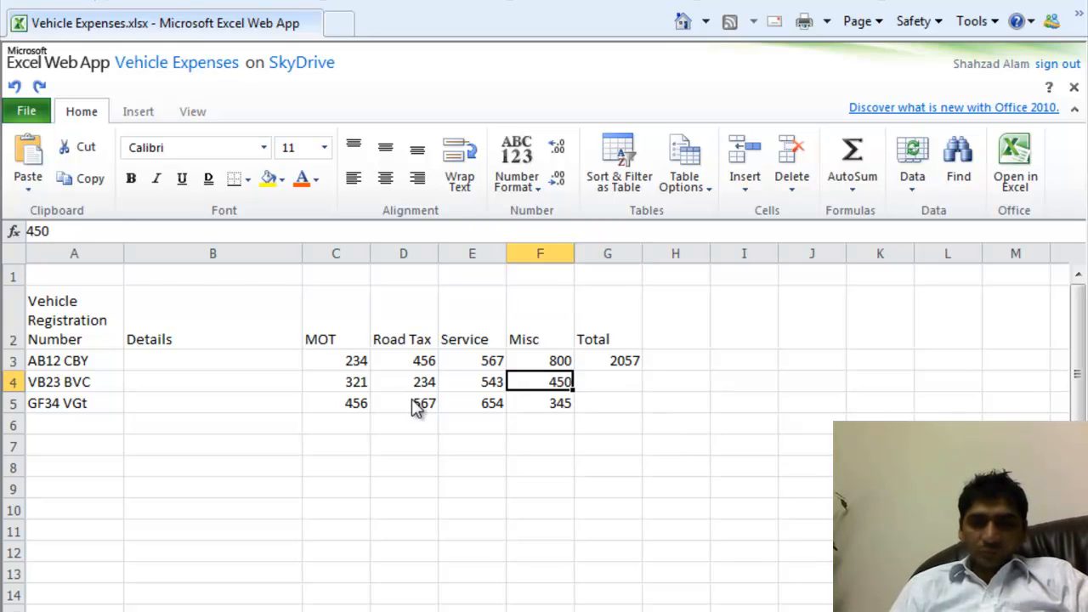
pyautogui.press('Right')
pyautogui.press('Right')
pyautogui.press('Right')
pyautogui.press('Right')
pyautogui.press('Right')
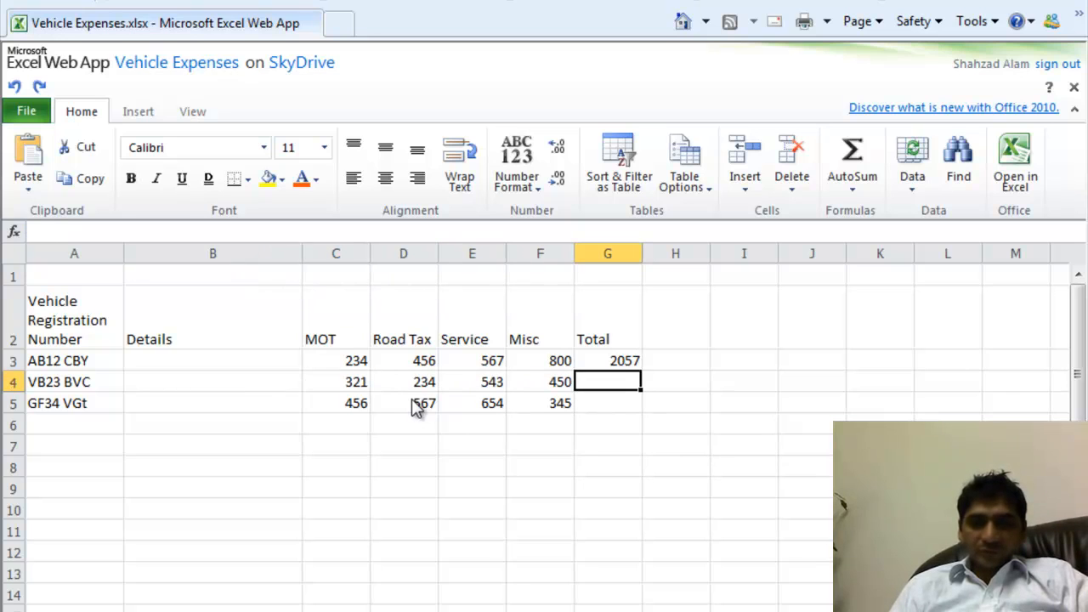
pyautogui.press('Down')
pyautogui.press('Left')
pyautogui.press('Left')
pyautogui.press('Left')
pyautogui.press('Left')
pyautogui.press('Right')
pyautogui.press('Right')
pyautogui.press('Right')
pyautogui.press('Right')
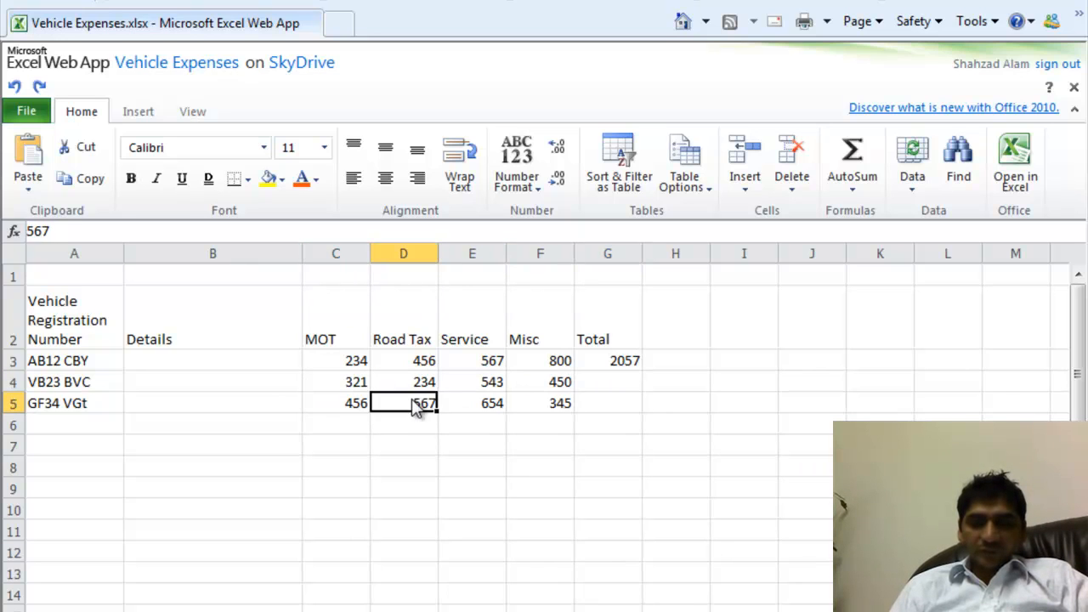
pyautogui.press('Up')
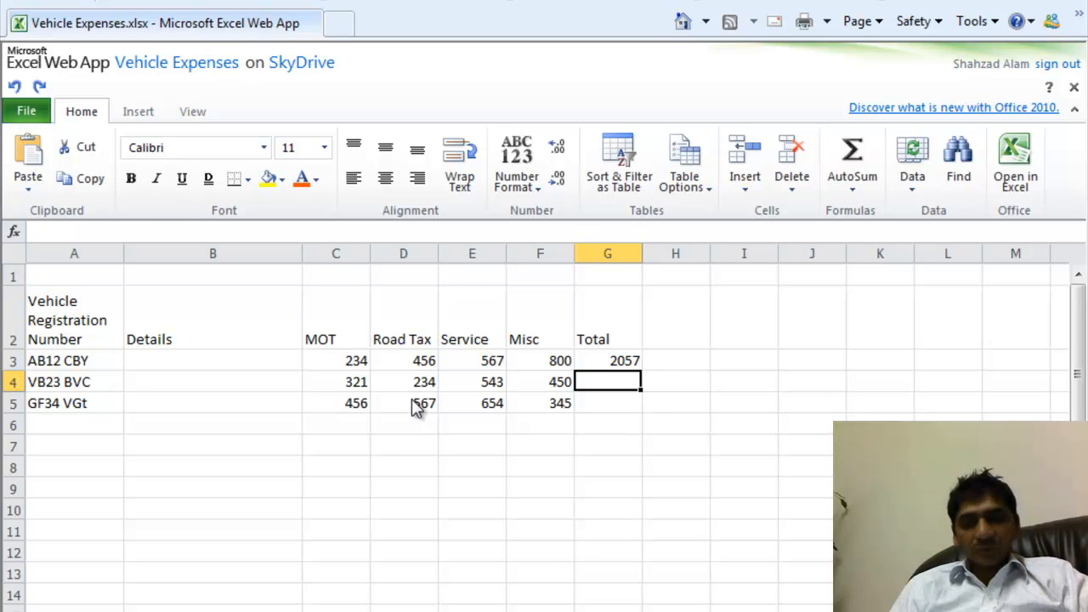
pyautogui.press('Up')
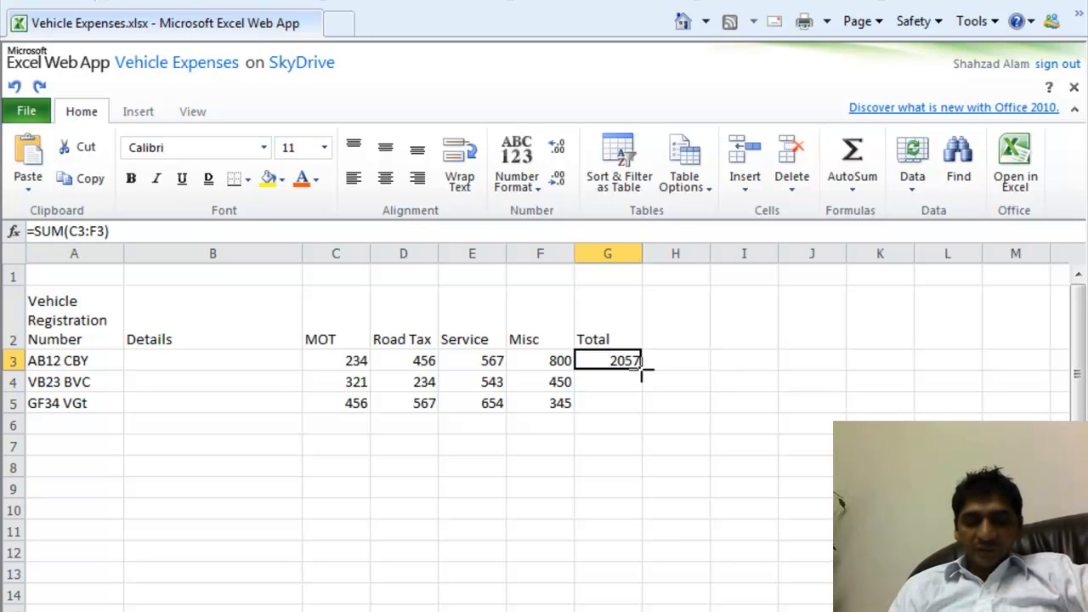
# - Fill the =SUM(C3:F3) row total down from G3 into G4 and G5
pyautogui.moveTo(641, 371); pyautogui.dragTo(637, 394)
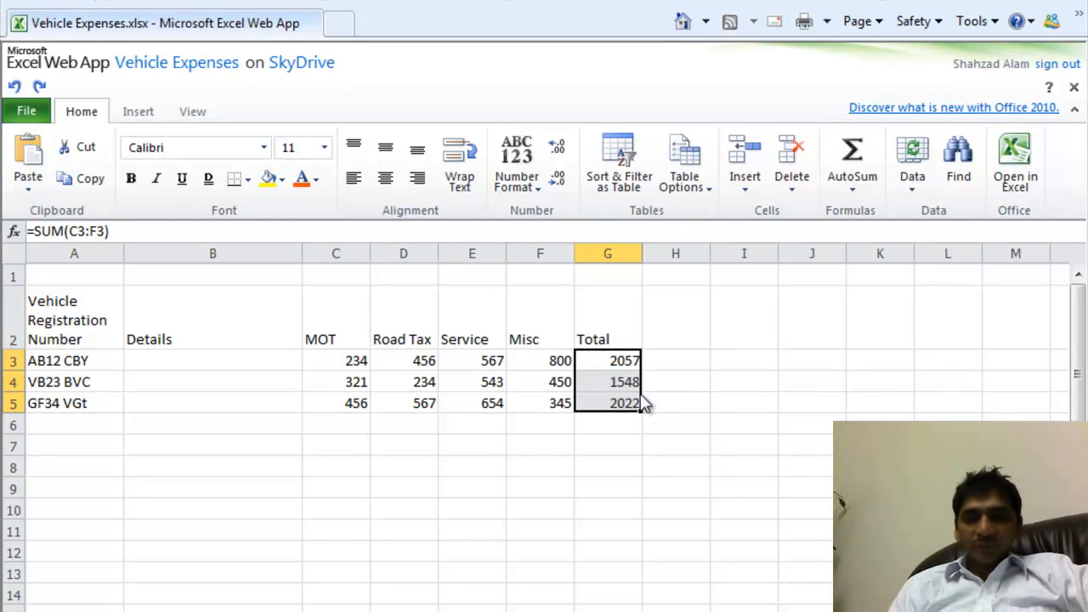
pyautogui.click(624, 383)
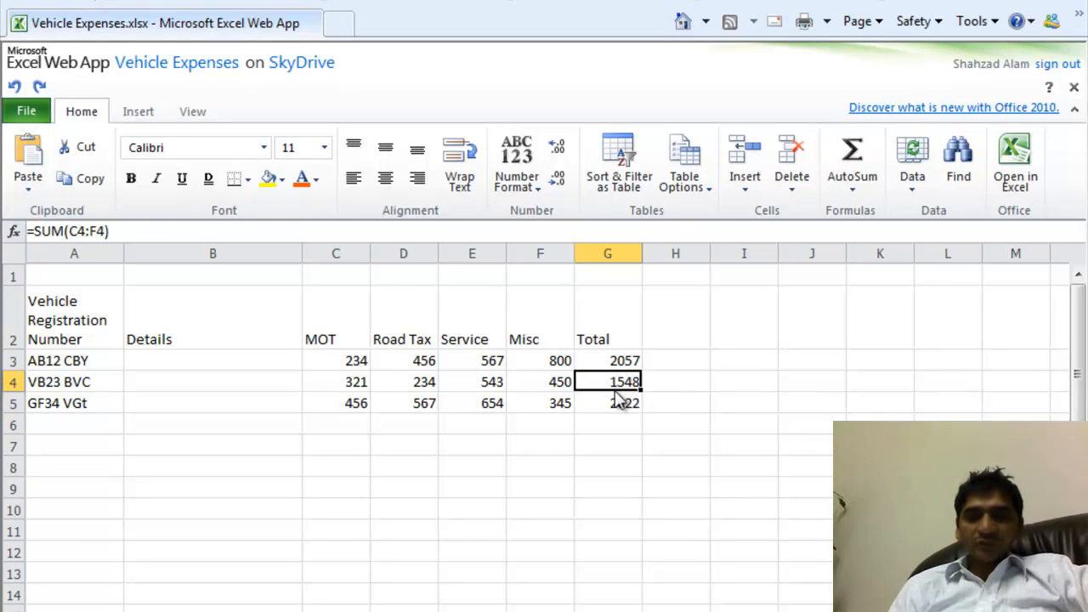
pyautogui.click(621, 405)
pyautogui.click(614, 385)
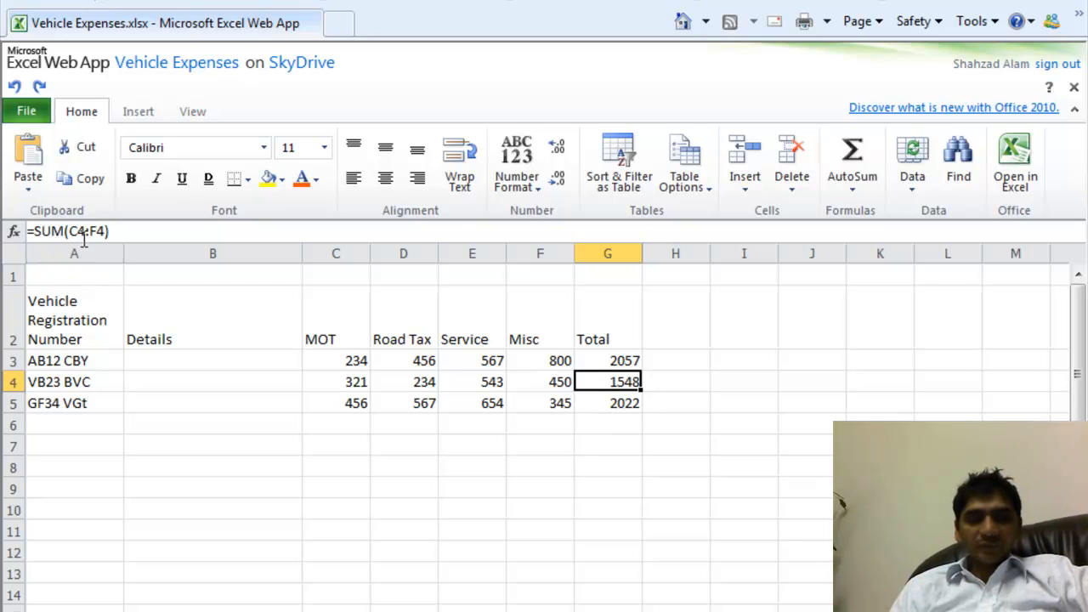
# - Check that VB23 BVC's four costs, 321 through 450, sum to 1548
pyautogui.click(358, 386)
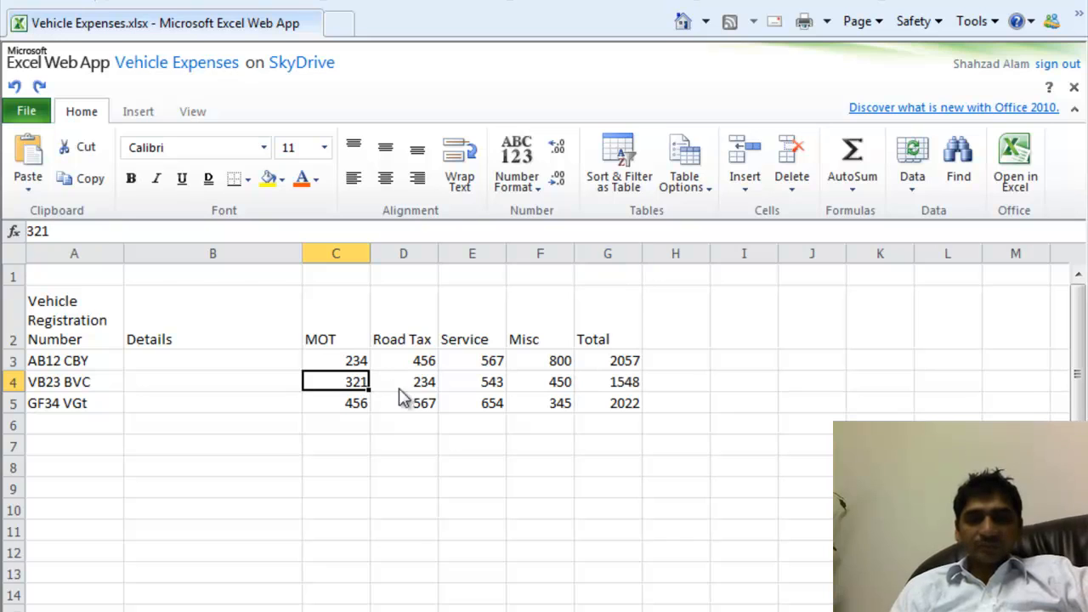
pyautogui.click(546, 387)
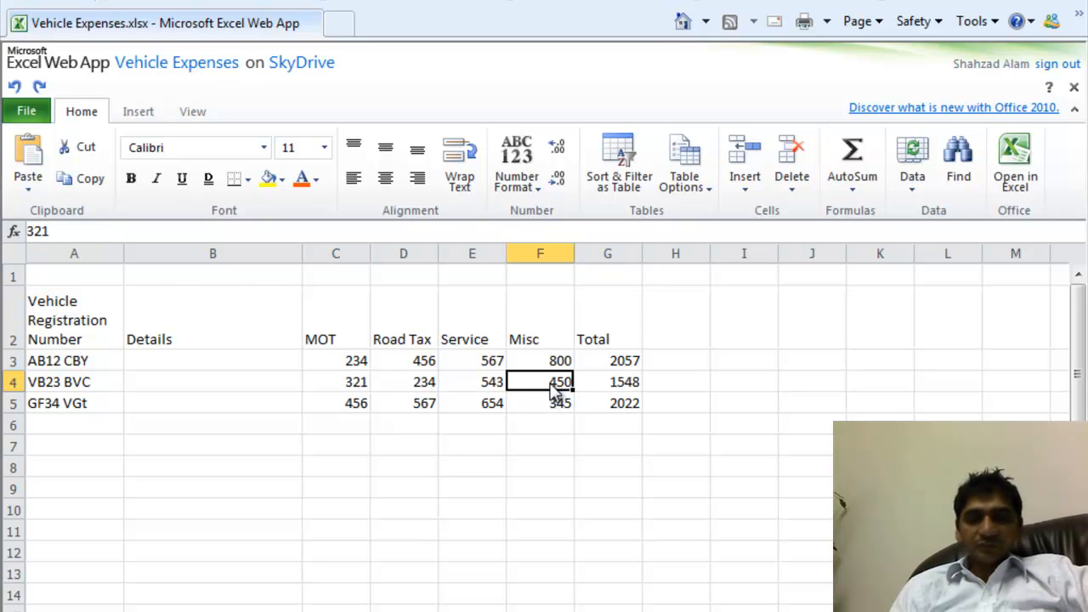
pyautogui.moveTo(351, 386); pyautogui.dragTo(536, 393)
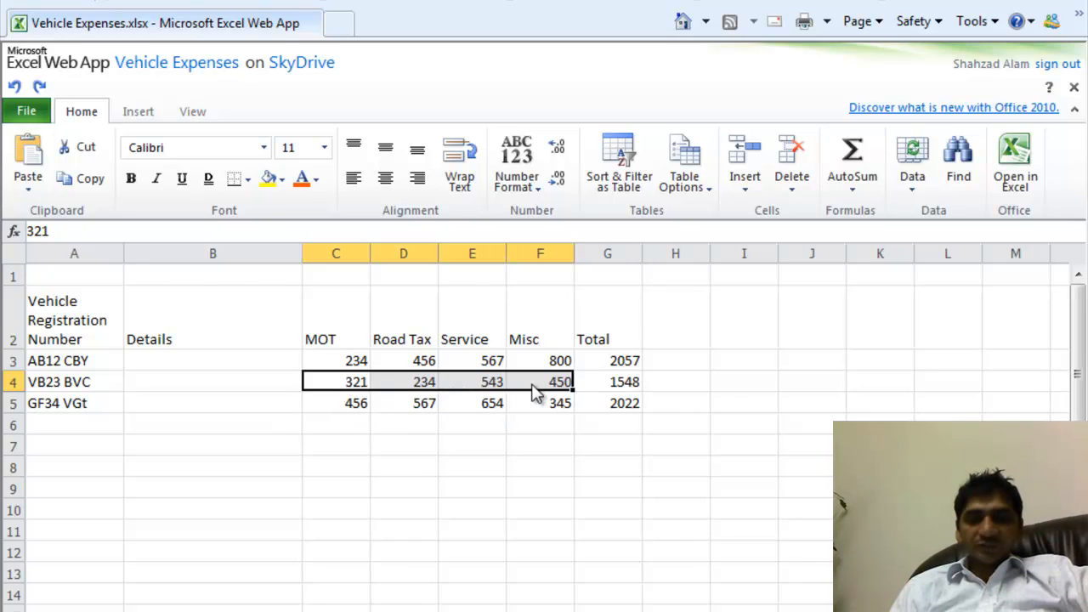
pyautogui.click(626, 415)
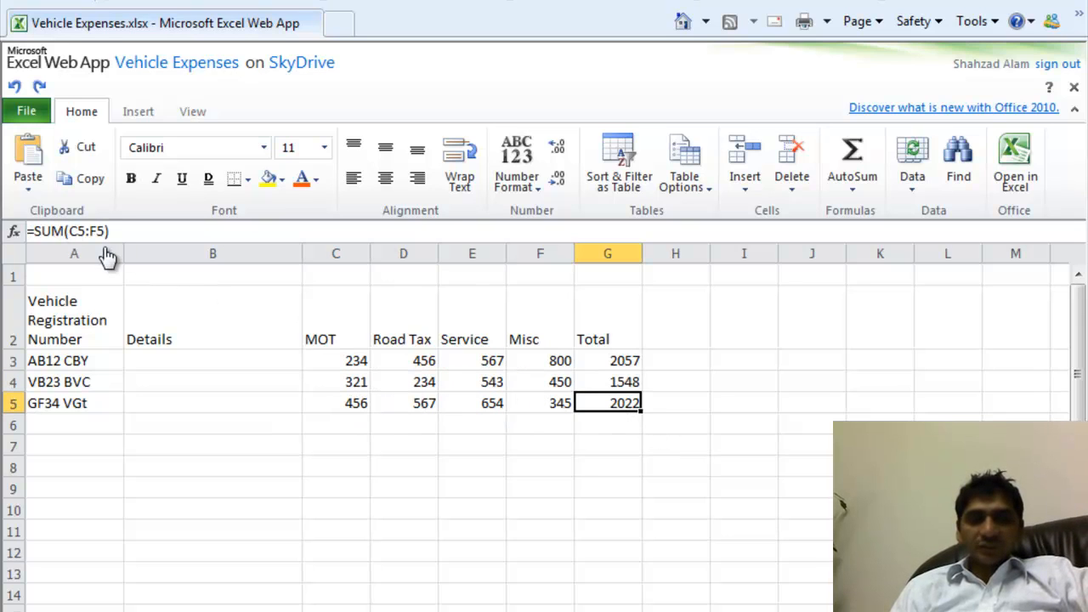
pyautogui.click(360, 409)
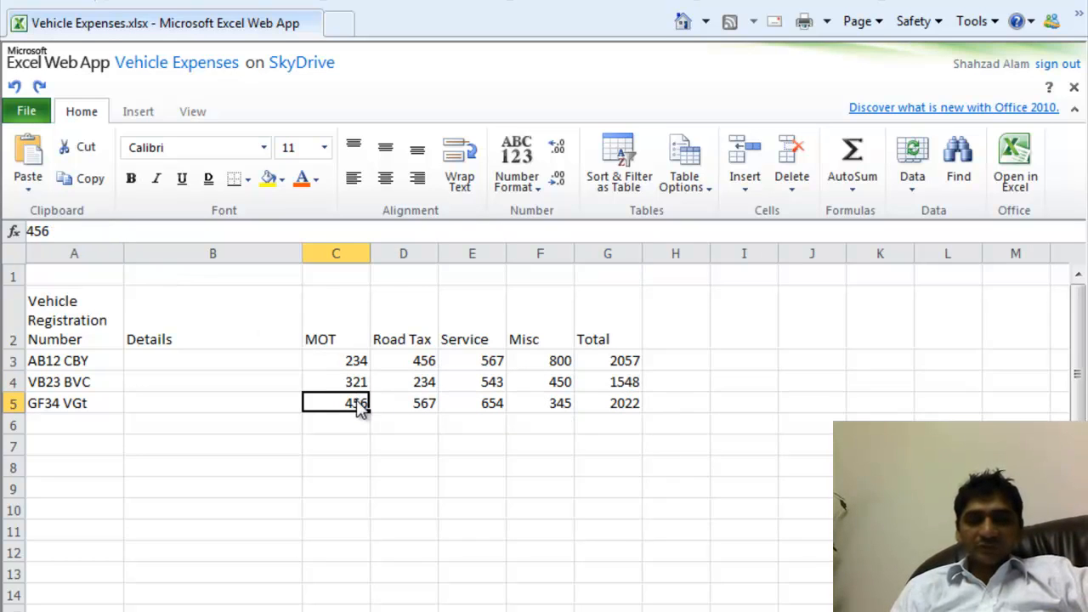
pyautogui.click(406, 408)
pyautogui.click(480, 409)
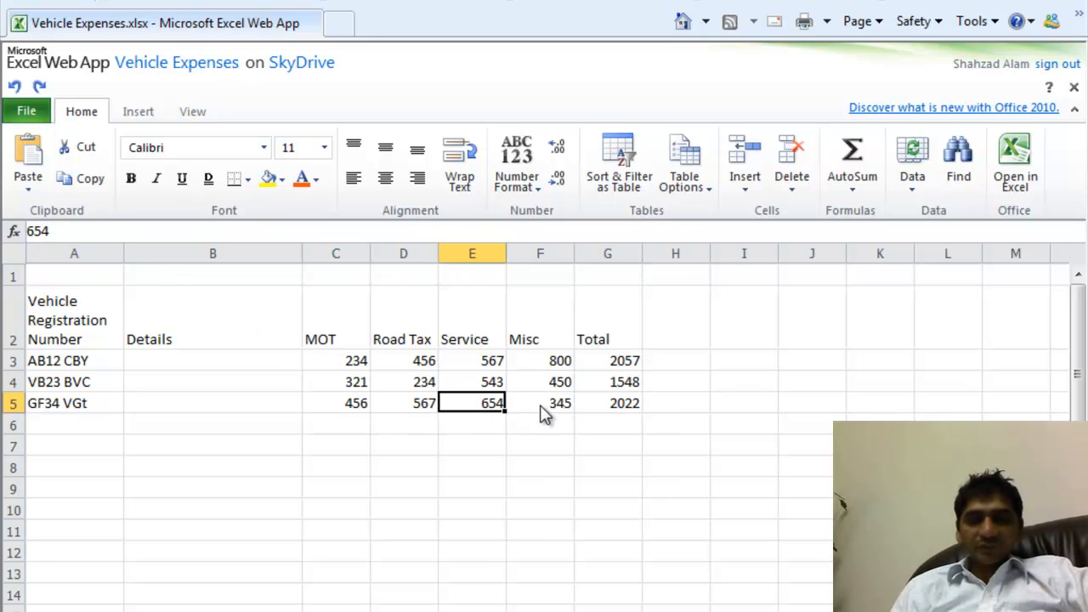
pyautogui.click(542, 413)
pyautogui.click(616, 411)
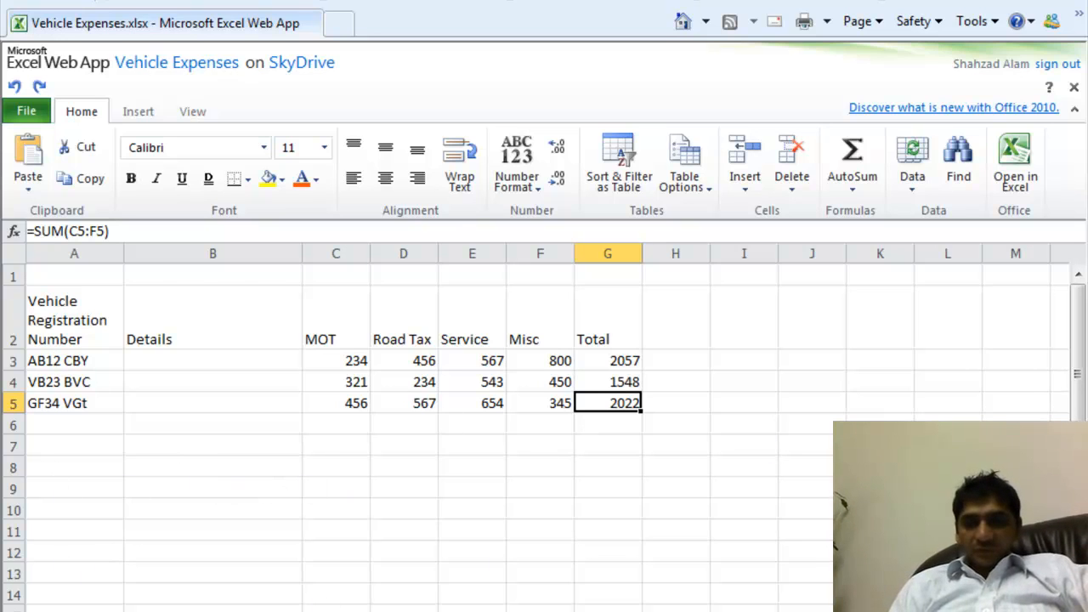
pyautogui.scroll(-4, 1076, 400)
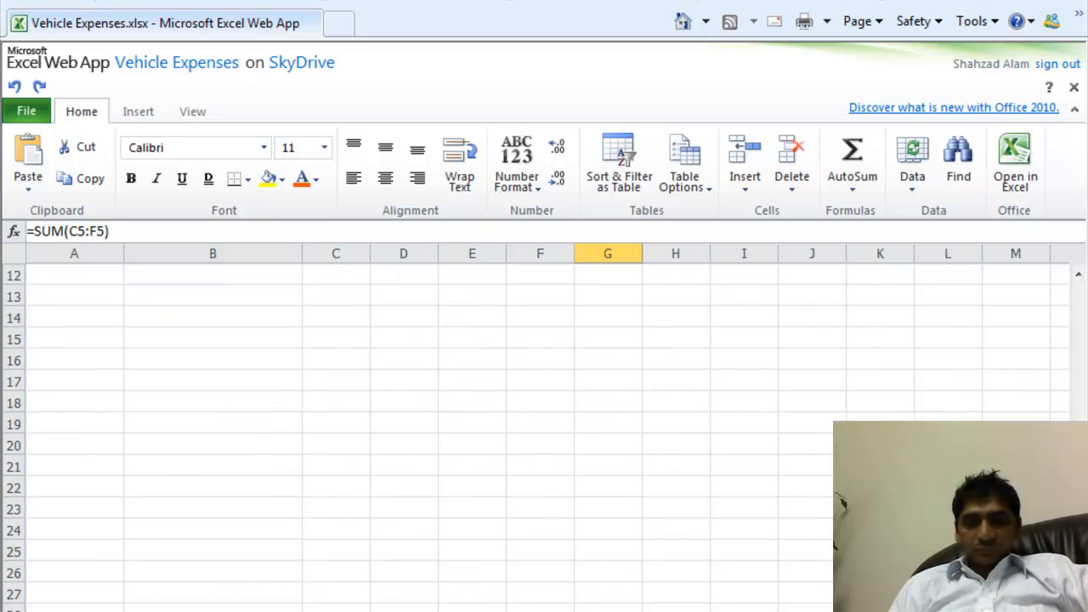
pyautogui.scroll(4, 1076, 357)
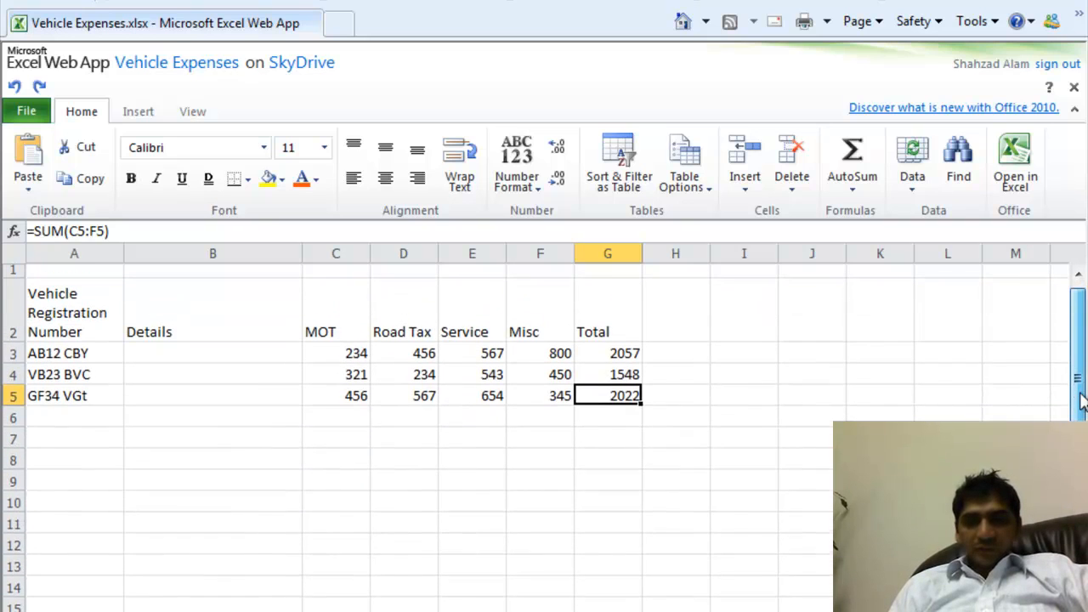
pyautogui.click(769, 362)
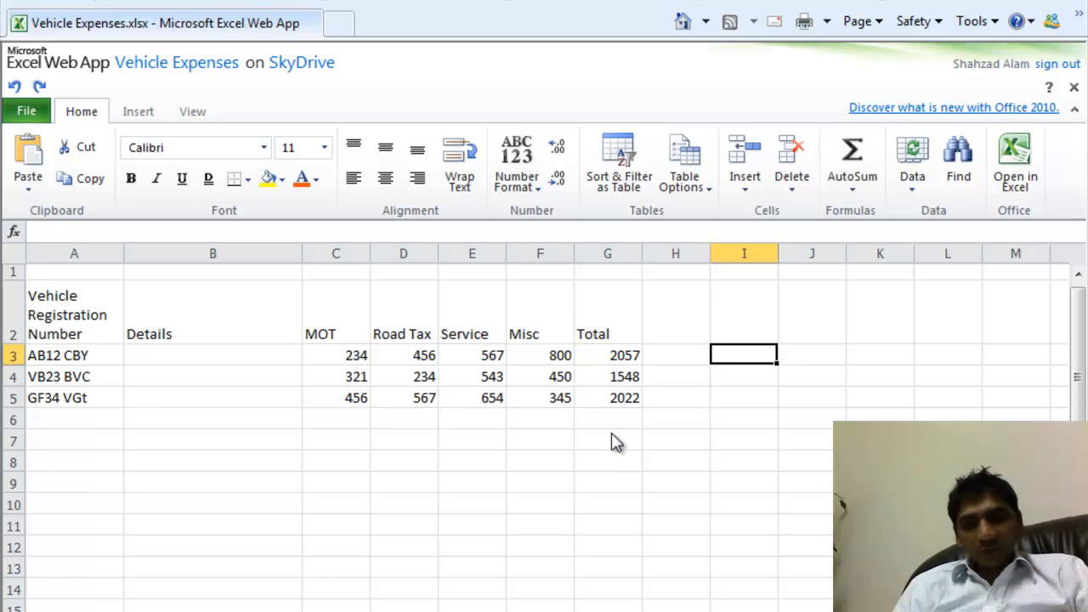
# - Label row 6 'Total Cost' and put =SUM(G3:G5) in G6
pyautogui.click(96, 420)
pyautogui.write('Total ')
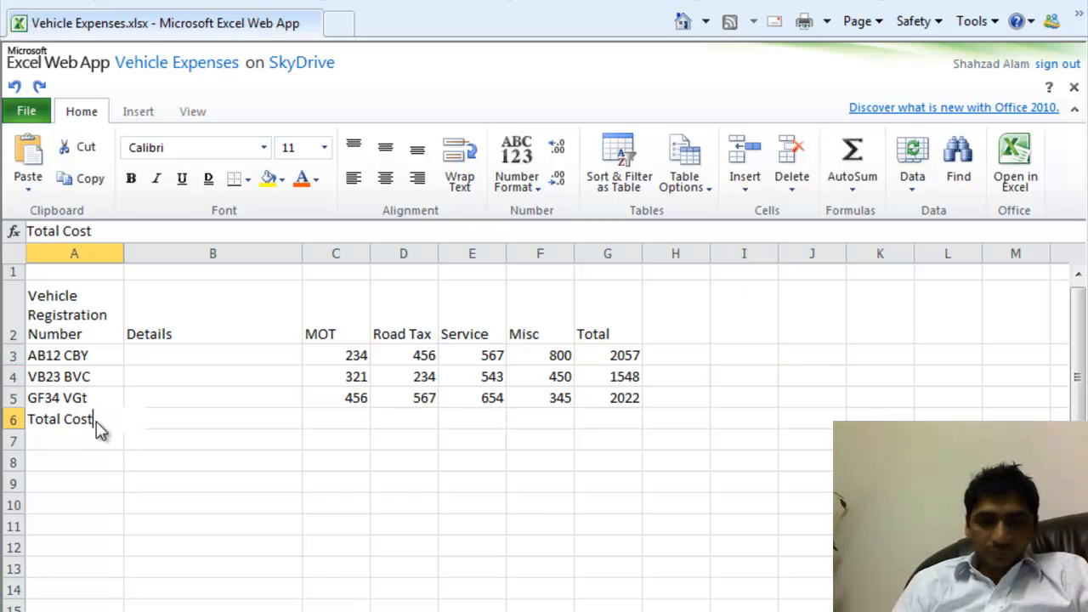
pyautogui.write('Cost')
pyautogui.press('Tab')
pyautogui.press('Tab')
pyautogui.press('Tab')
pyautogui.press('Tab')
pyautogui.press('Tab')
pyautogui.press('Tab')
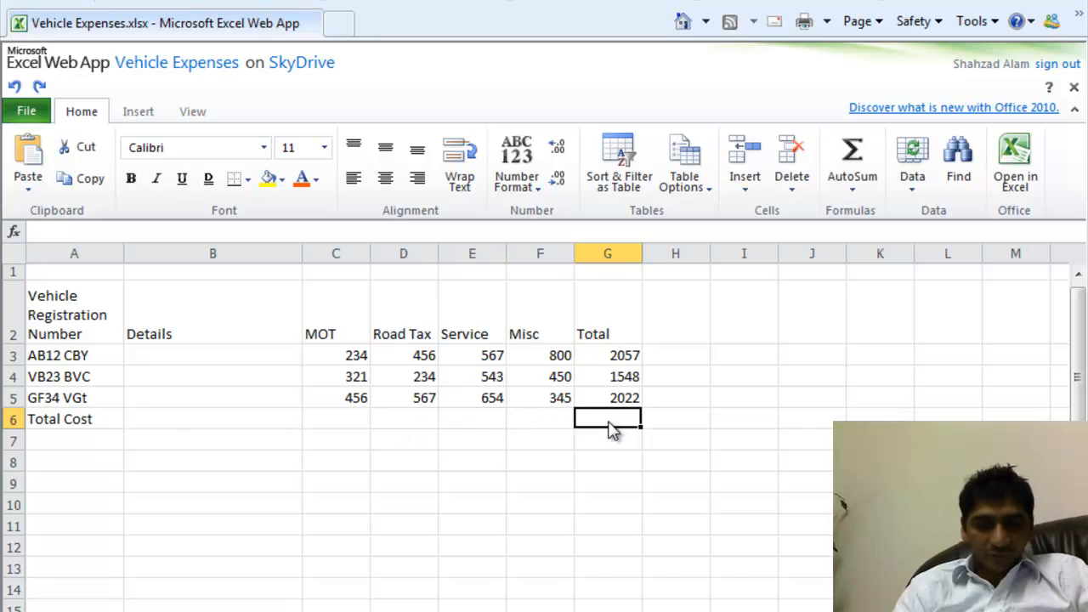
pyautogui.write('=SUM(')
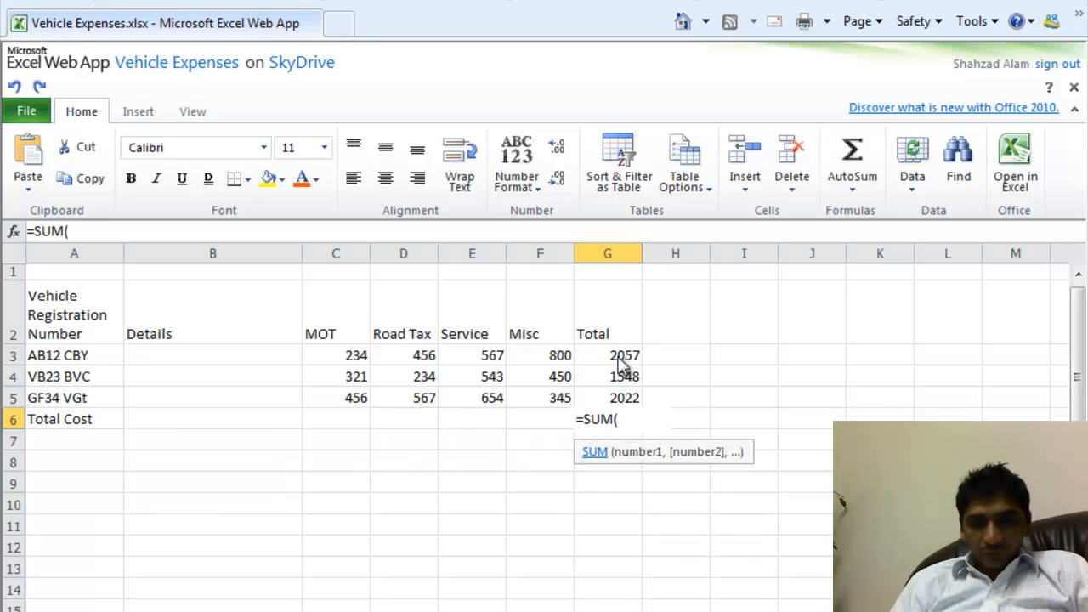
pyautogui.moveTo(620, 361); pyautogui.dragTo(623, 399)
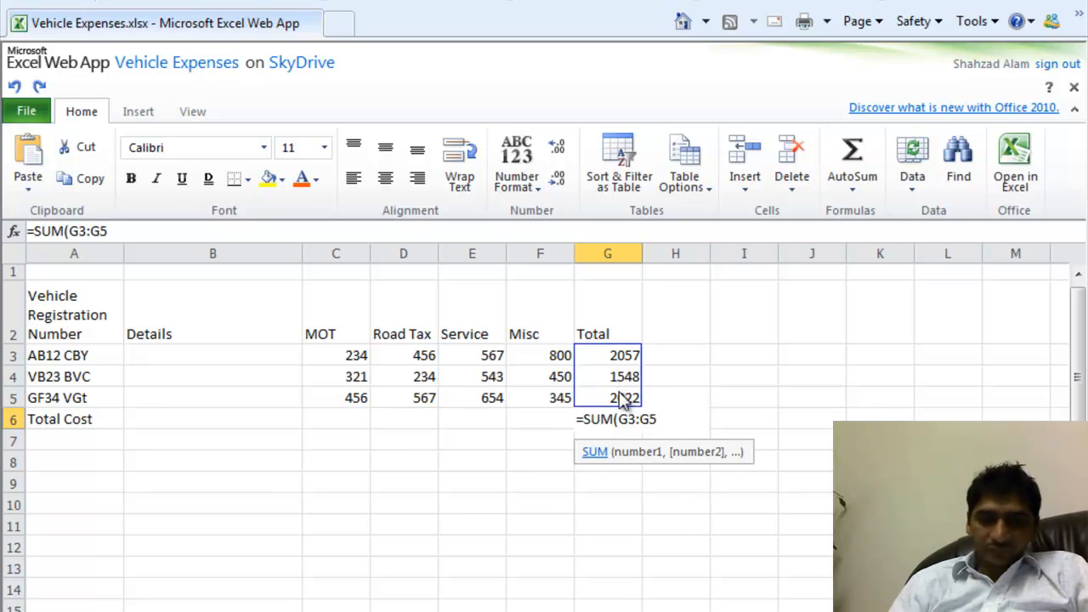
pyautogui.press('Return')
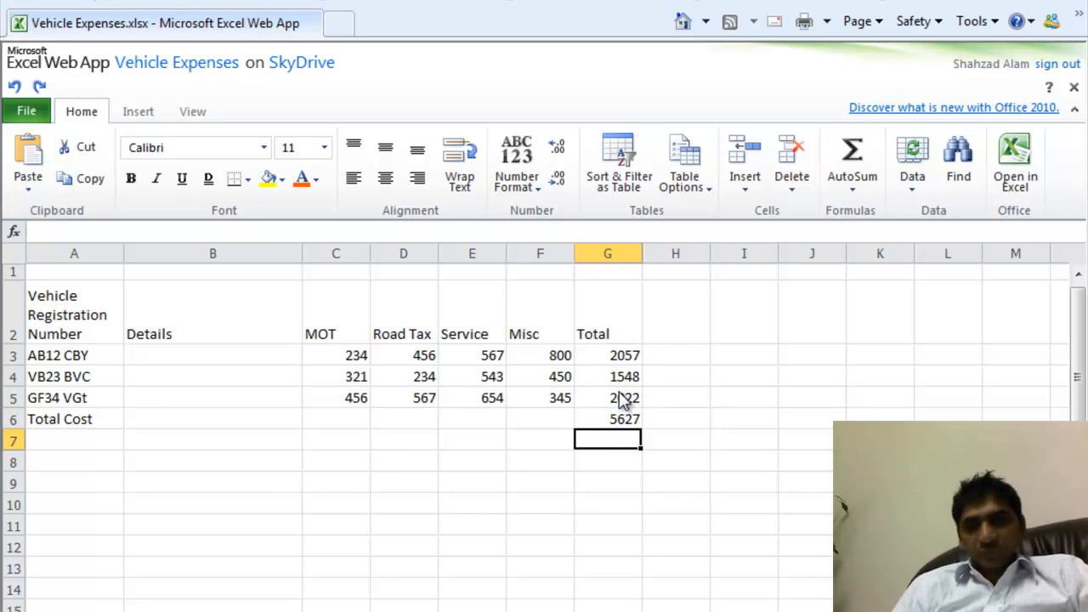
# - Review the G6 grand total and the row 3–5 total formulas
pyautogui.click(625, 423)
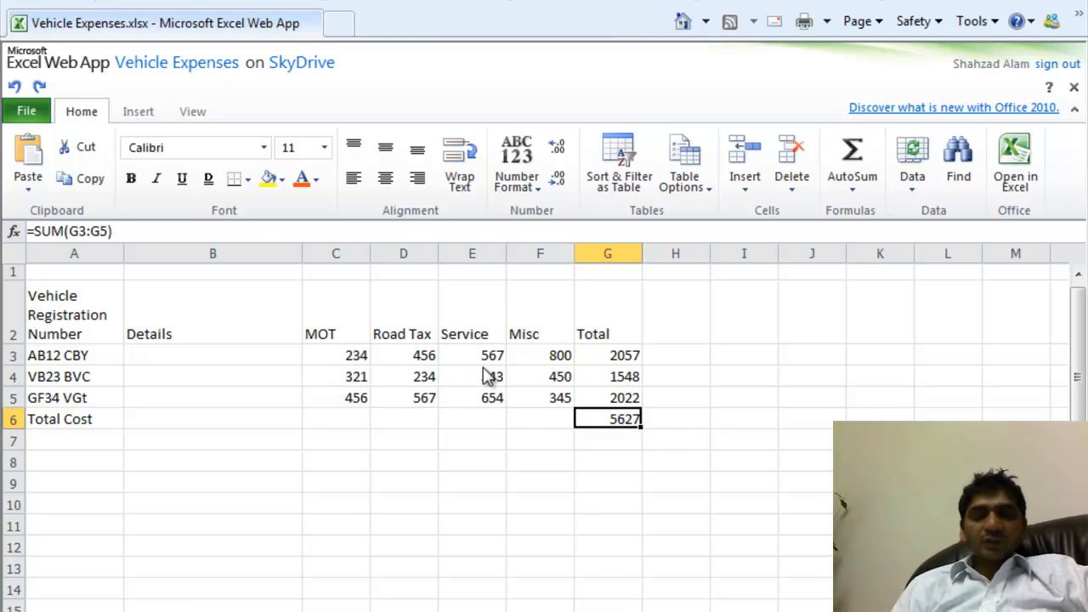
pyautogui.click(614, 359)
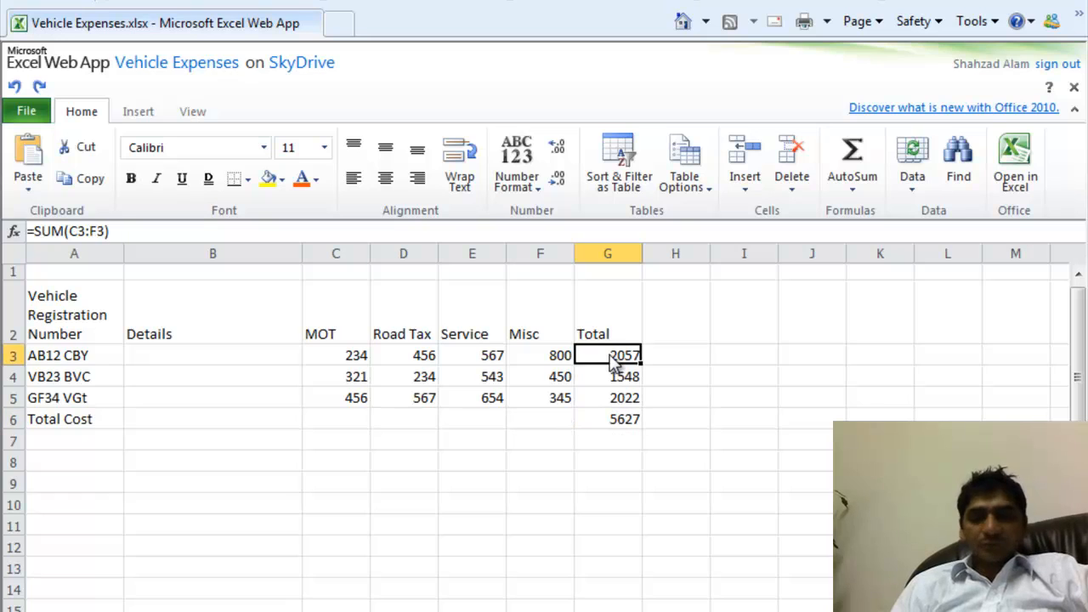
pyautogui.click(22, 356)
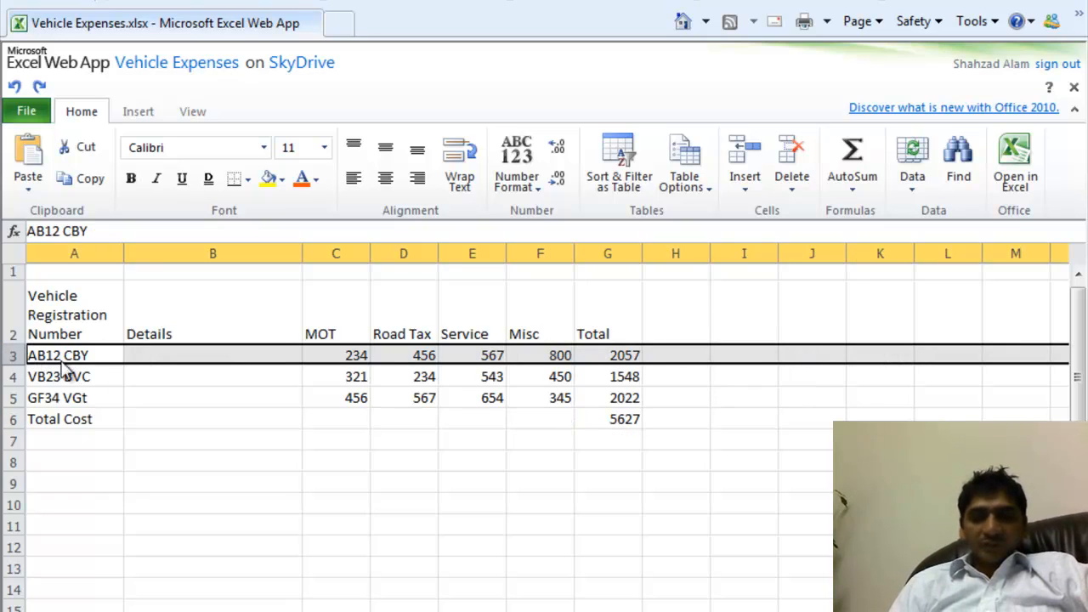
pyautogui.click(12, 378)
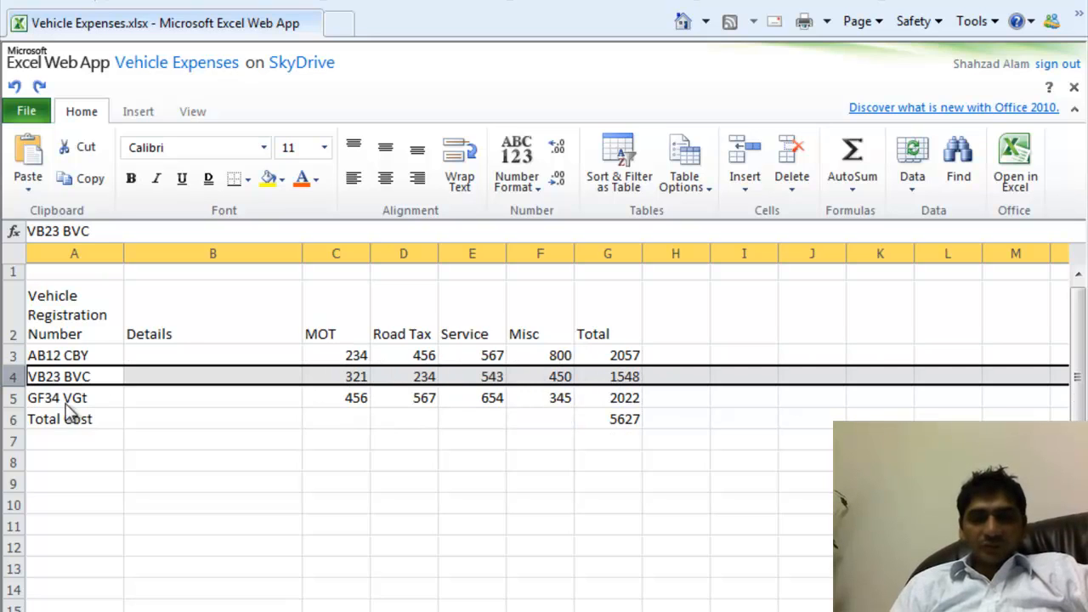
pyautogui.click(13, 400)
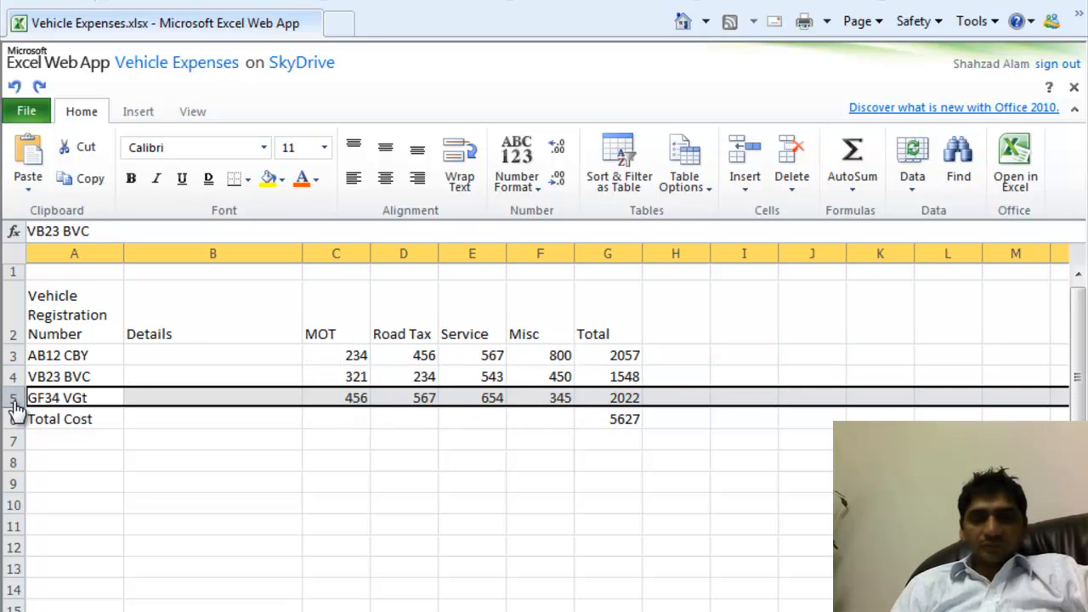
pyautogui.click(621, 430)
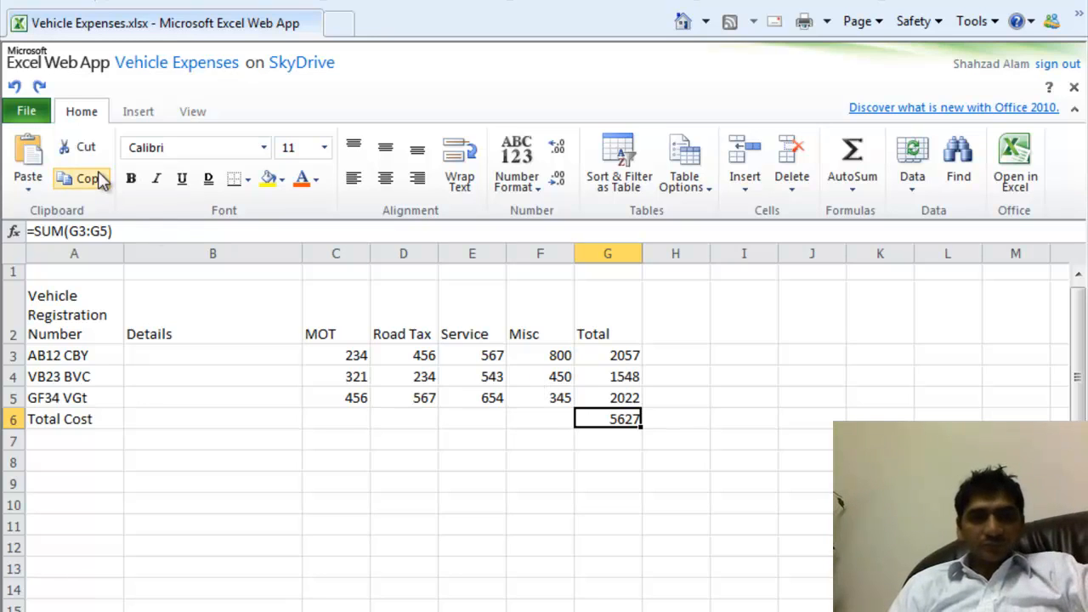
# - Insert a plain 2-D pie chart of the expense data from the Pie chart options
pyautogui.click(152, 118)
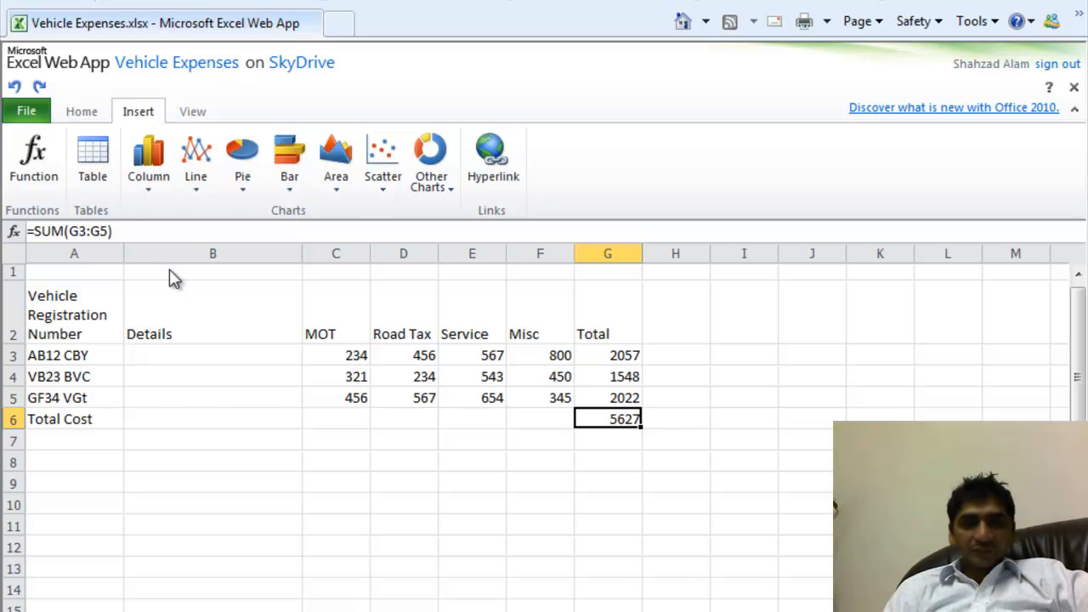
pyautogui.click(253, 166)
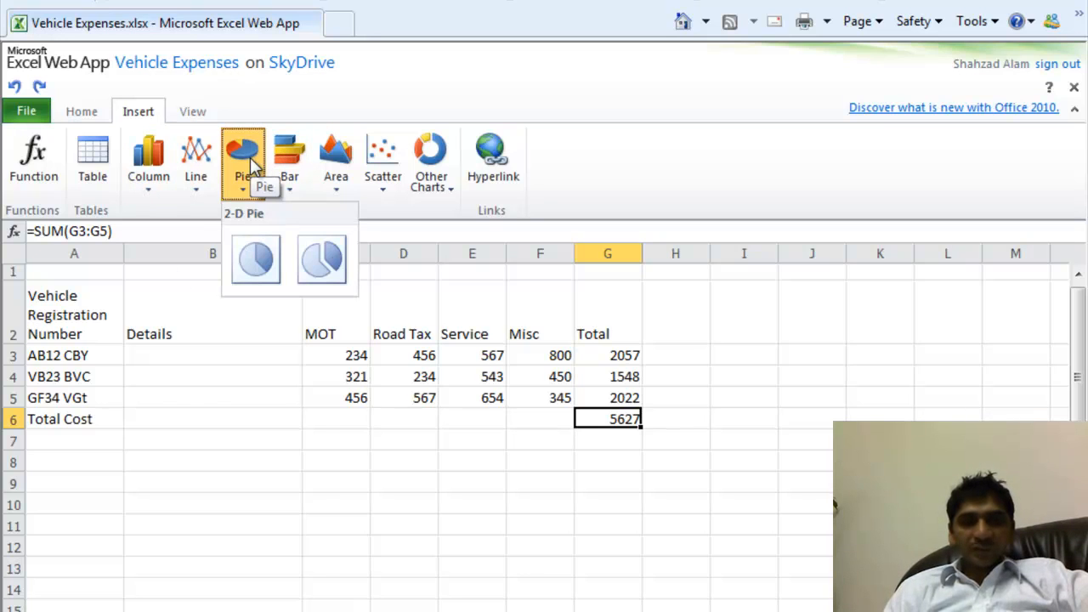
pyautogui.click(261, 257)
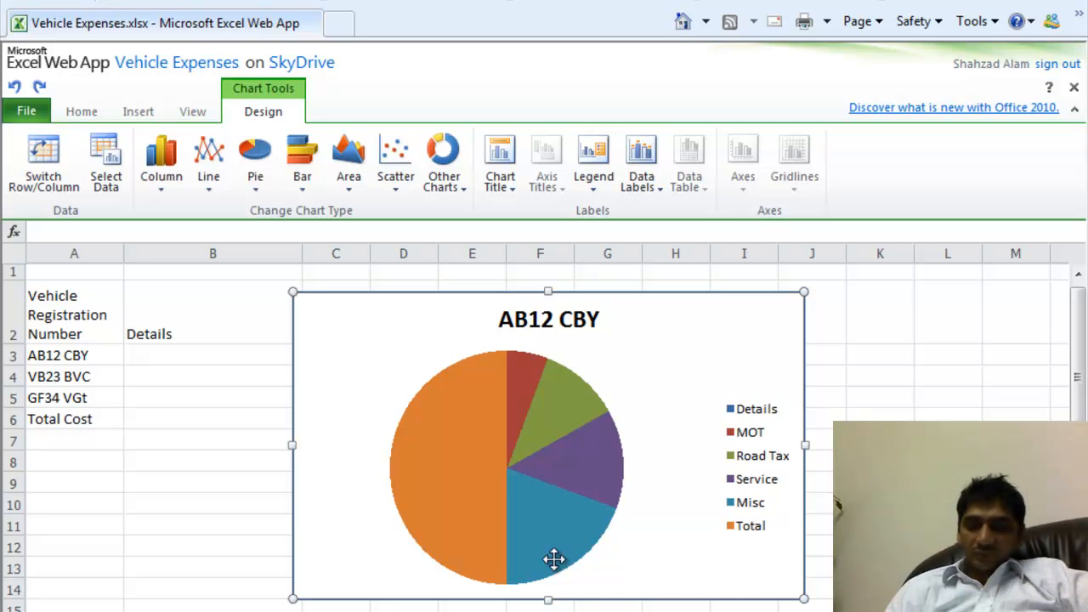
# - Replace the pie chart with a clustered column chart, then delete that chart too
pyautogui.press('Delete')
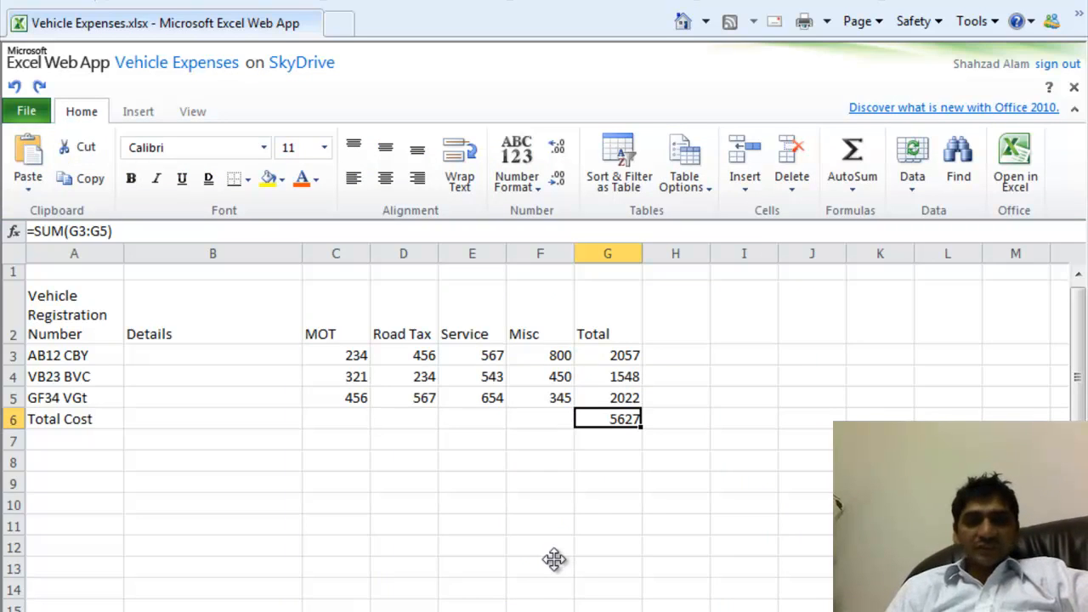
pyautogui.click(449, 300)
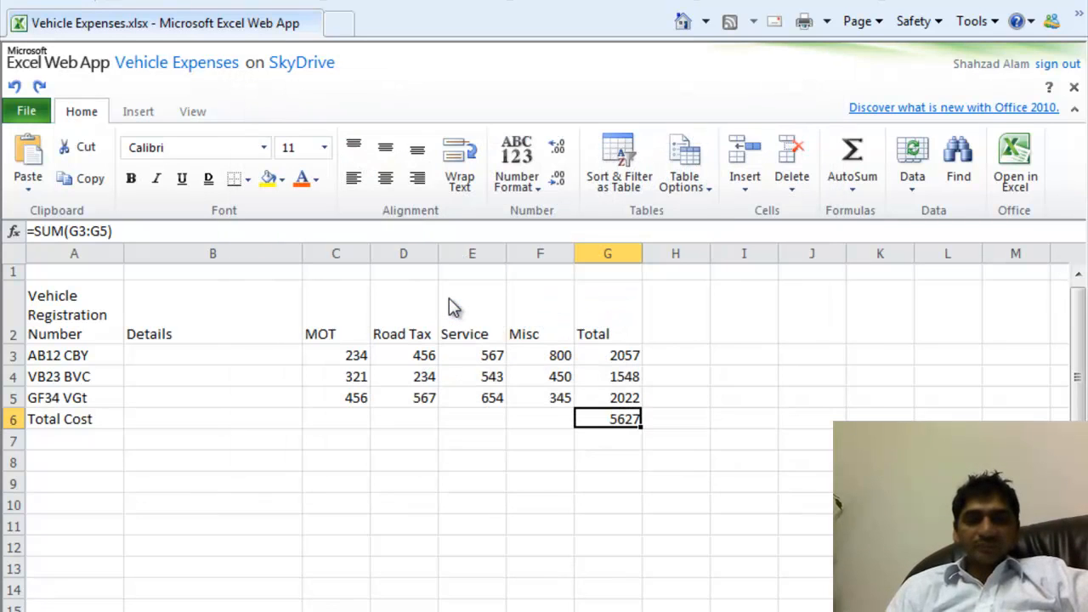
pyautogui.click(132, 115)
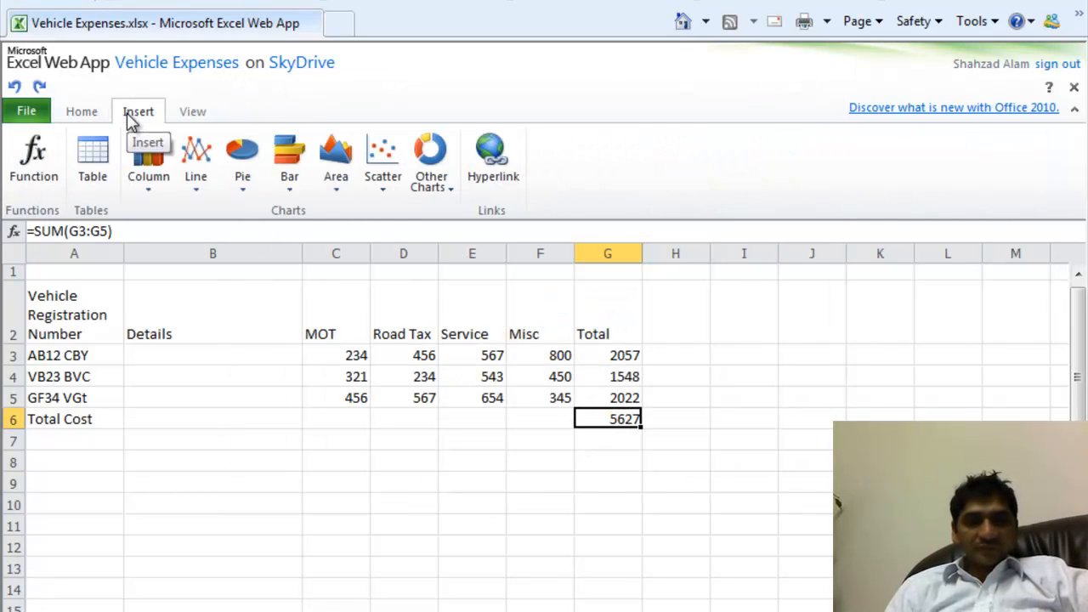
pyautogui.click(158, 165)
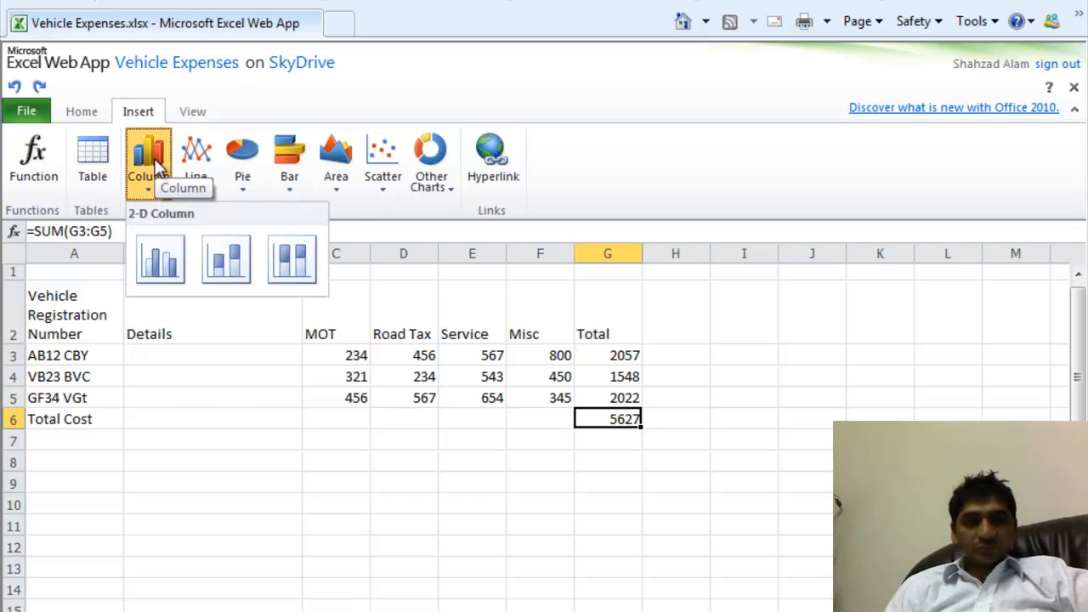
pyautogui.click(174, 263)
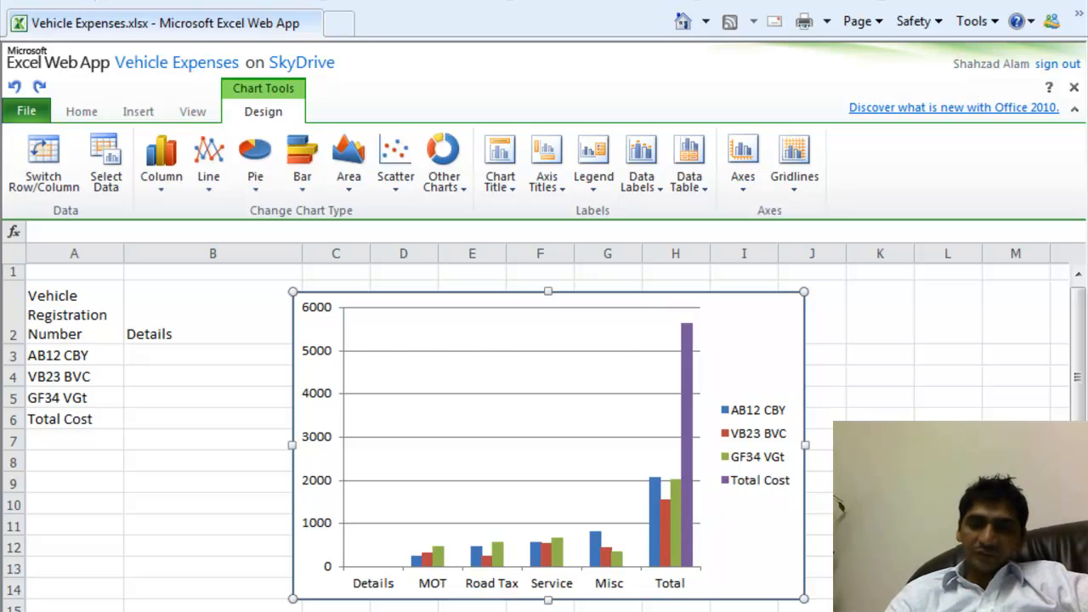
pyautogui.press('Delete')
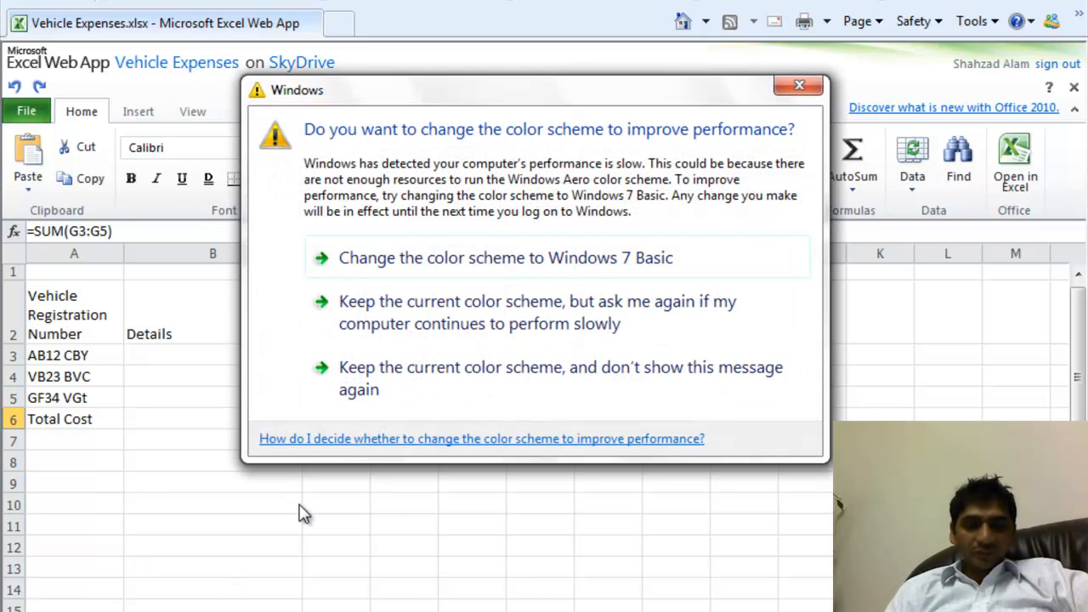
pyautogui.click(440, 306)
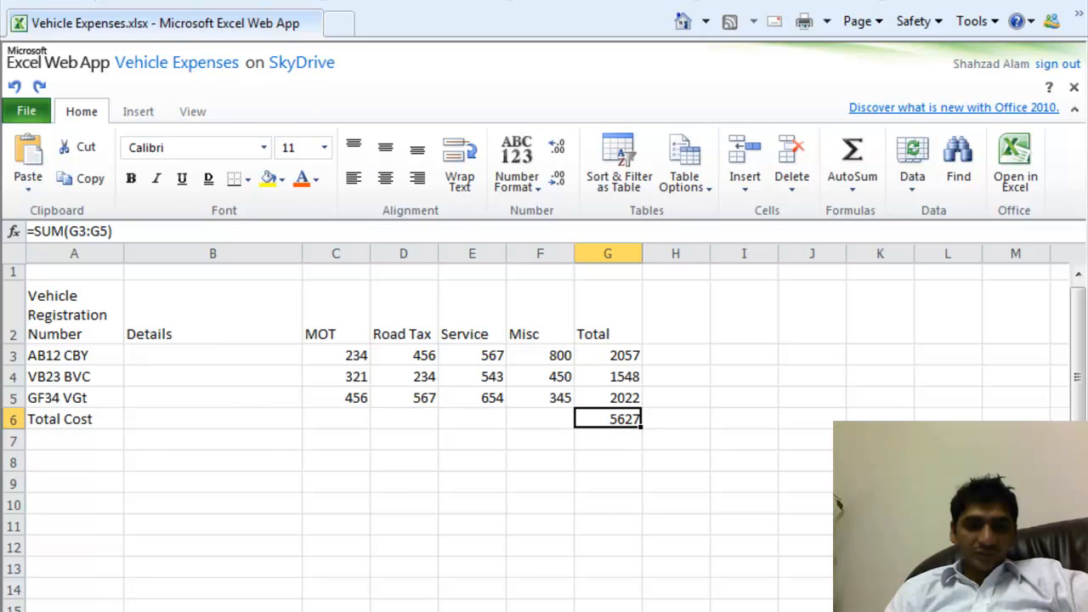
# - Rename Sheet1 to 'Vehicle Expense Details' and switch to the next, empty worksheet with Ctrl+Page Down
pyautogui.rightClick(91, 611)
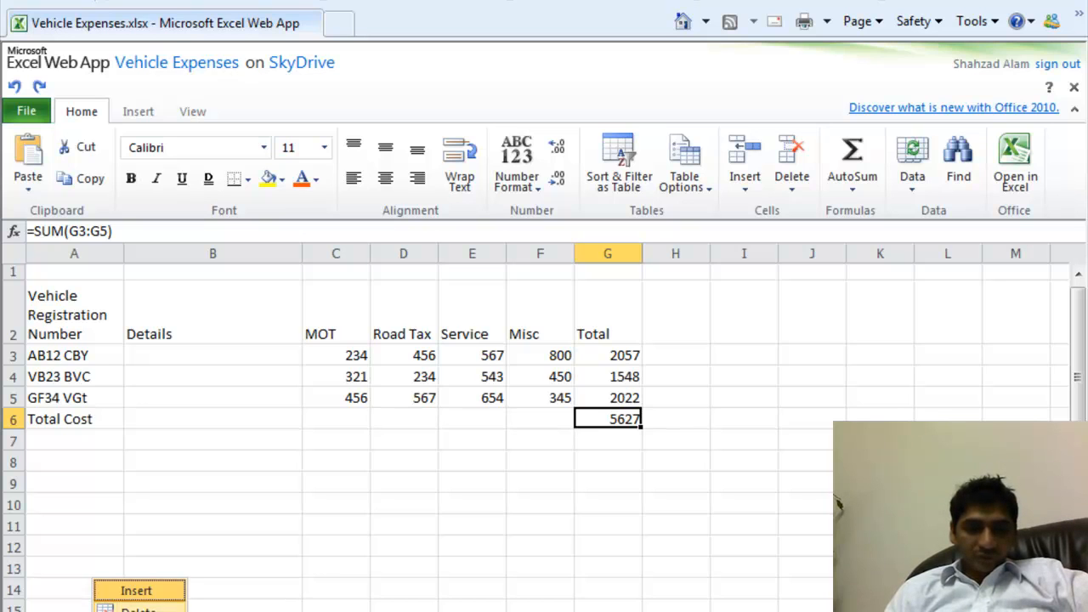
pyautogui.click(134, 611)
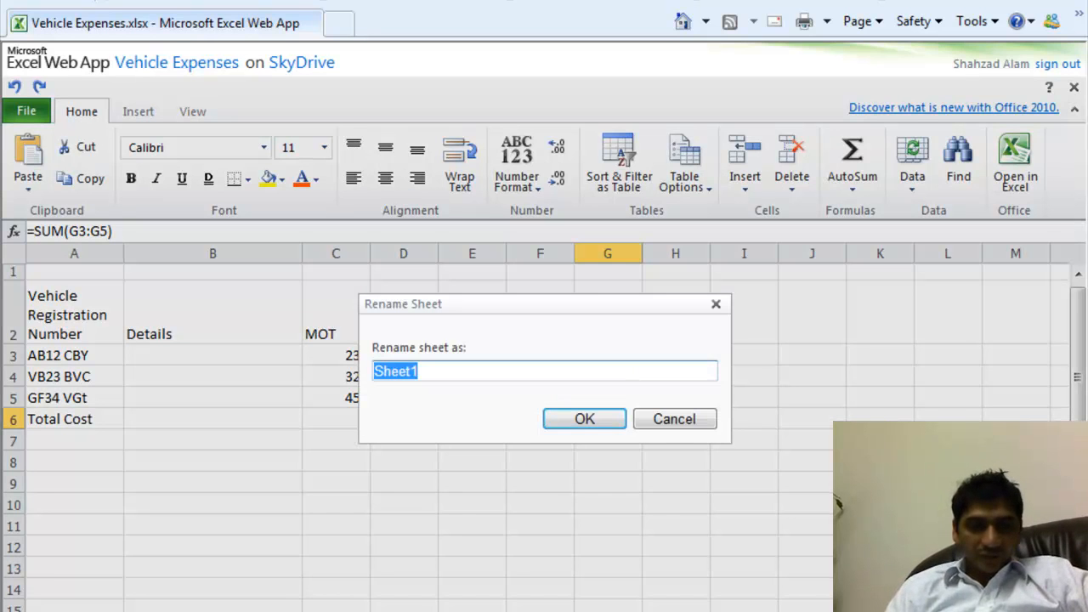
pyautogui.write('Vehicle Expense D')
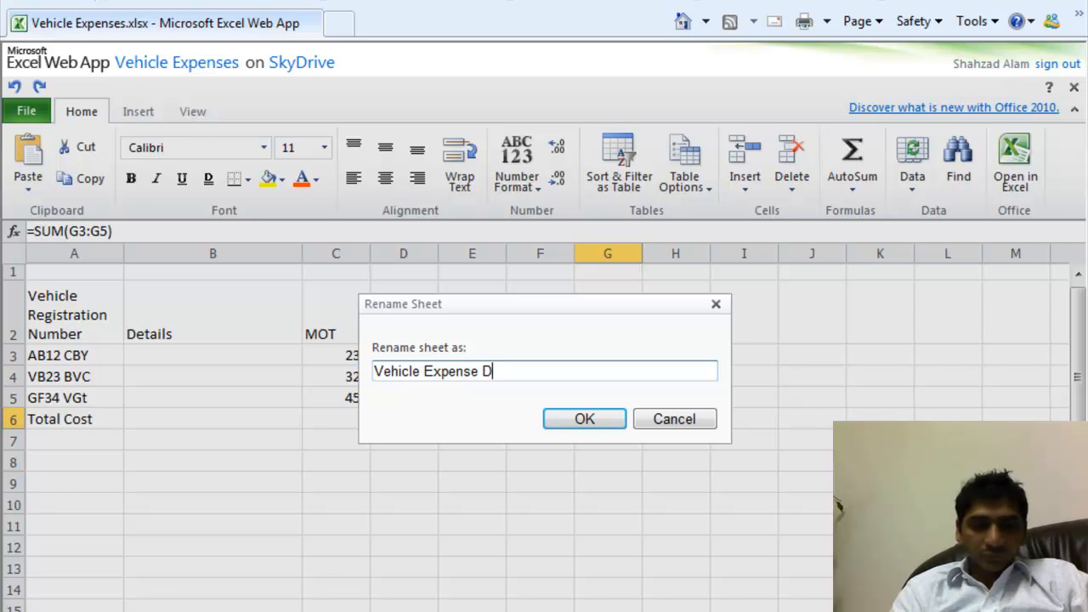
pyautogui.write('etails')
pyautogui.press('Return')
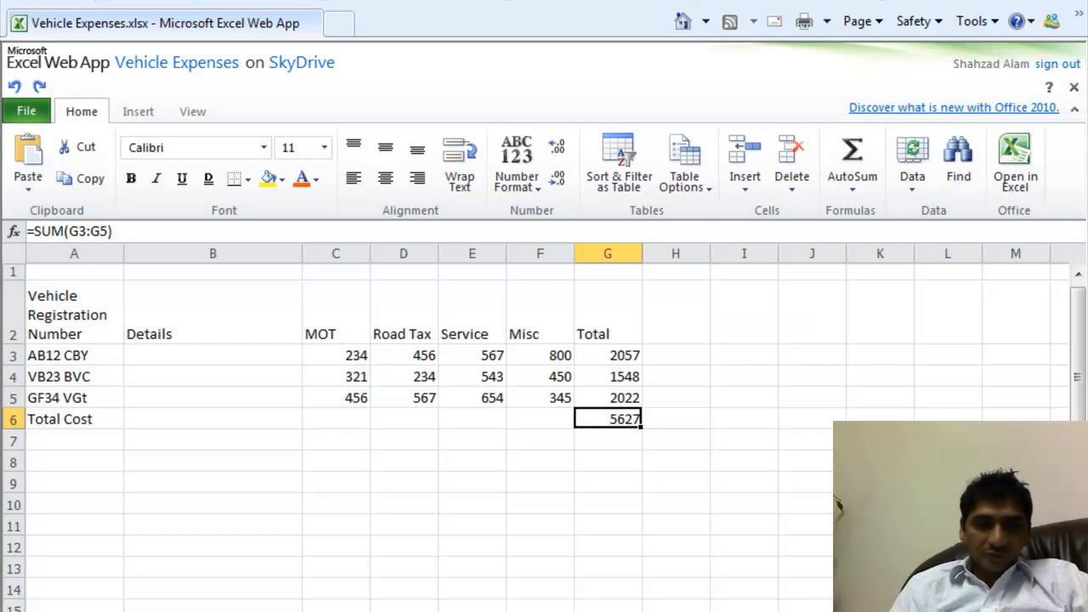
pyautogui.hotkey('ctrl', 'pagedown')
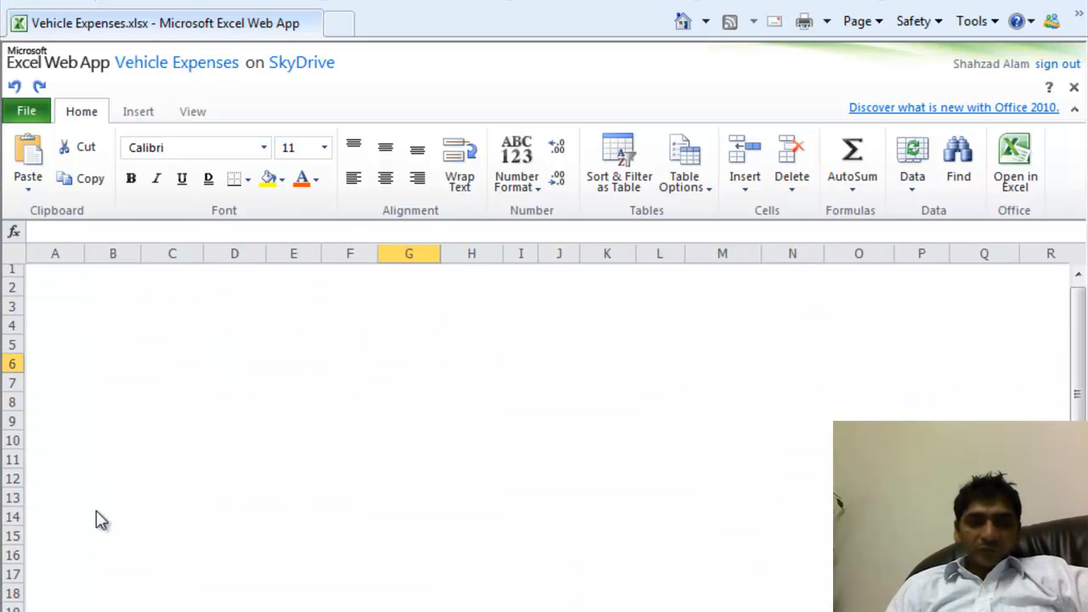
# - Make the A2:G2 header row bold, dark blue and size 16
pyautogui.moveTo(34, 314); pyautogui.dragTo(616, 331)
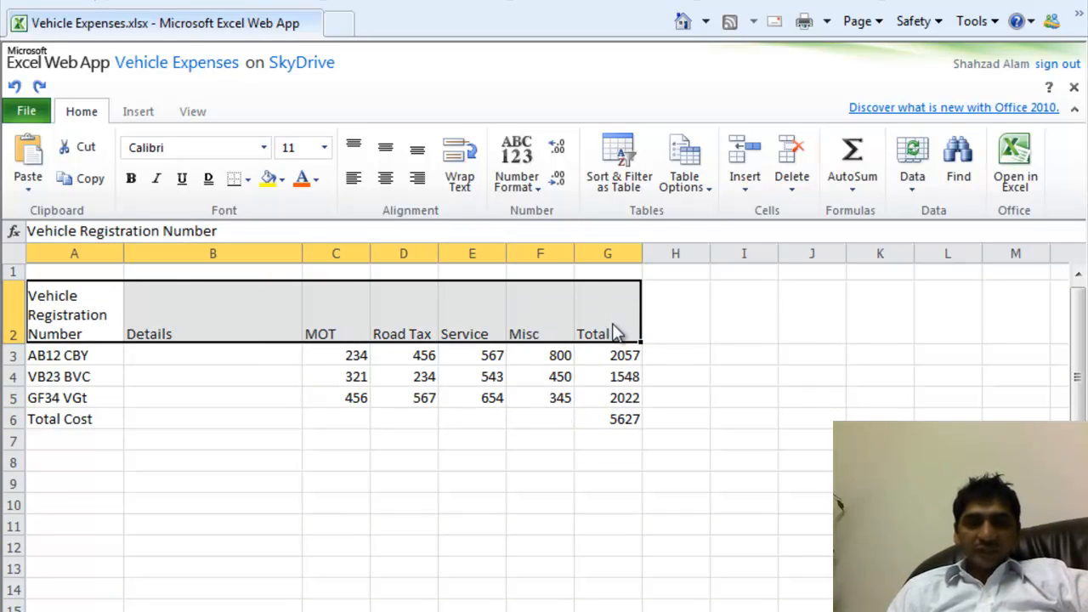
pyautogui.click(133, 180)
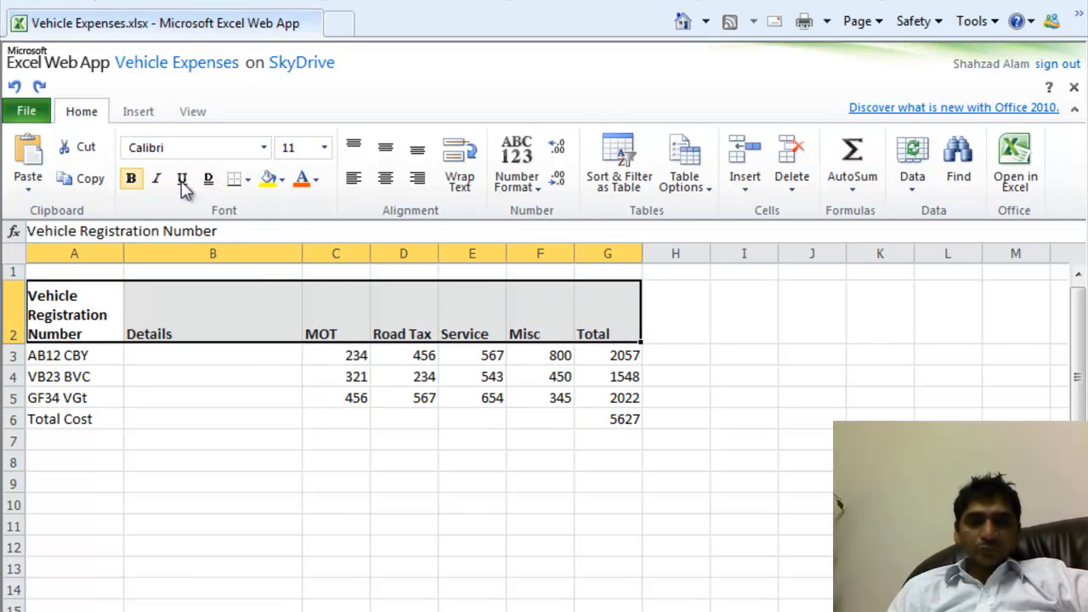
pyautogui.click(314, 180)
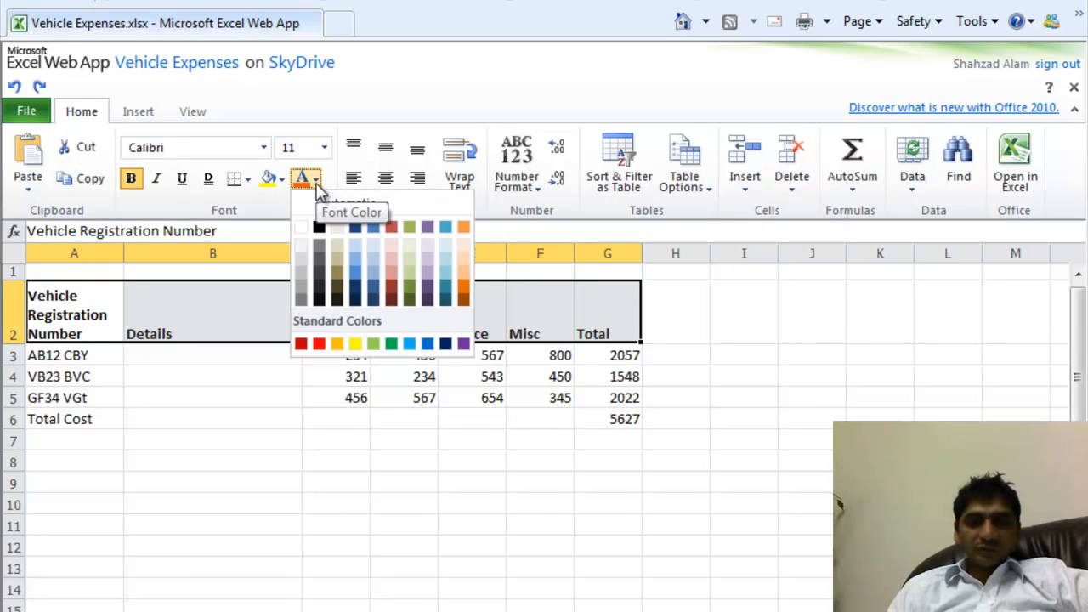
pyautogui.click(358, 293)
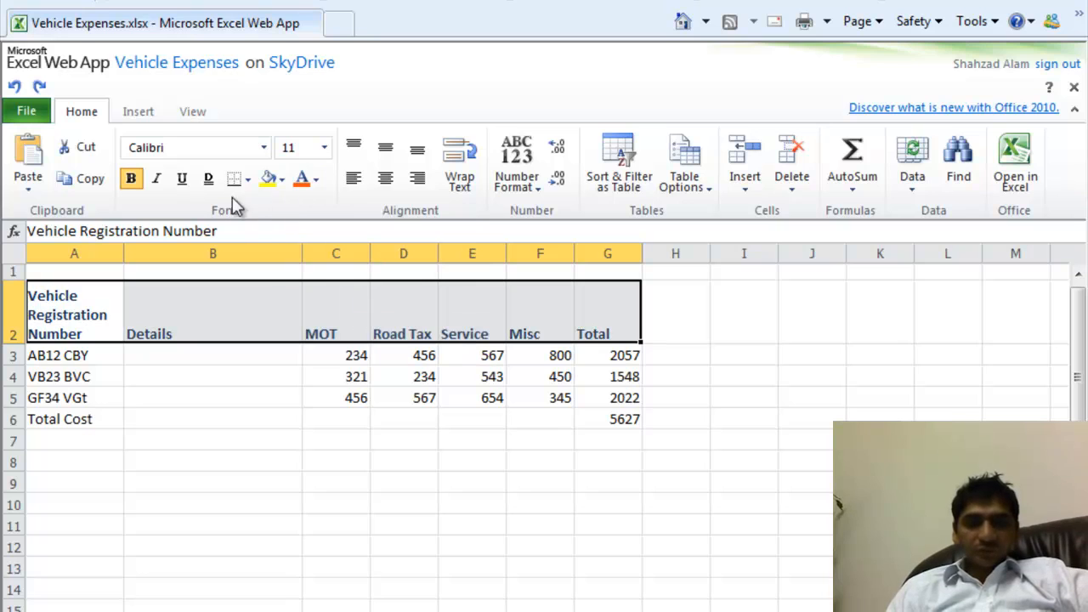
pyautogui.click(323, 148)
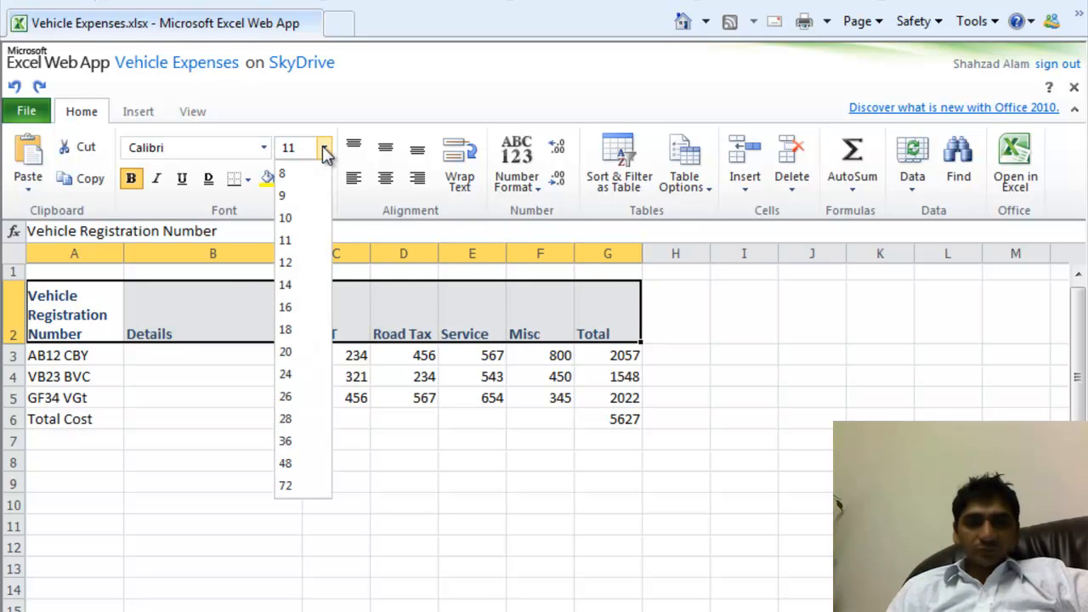
pyautogui.click(288, 307)
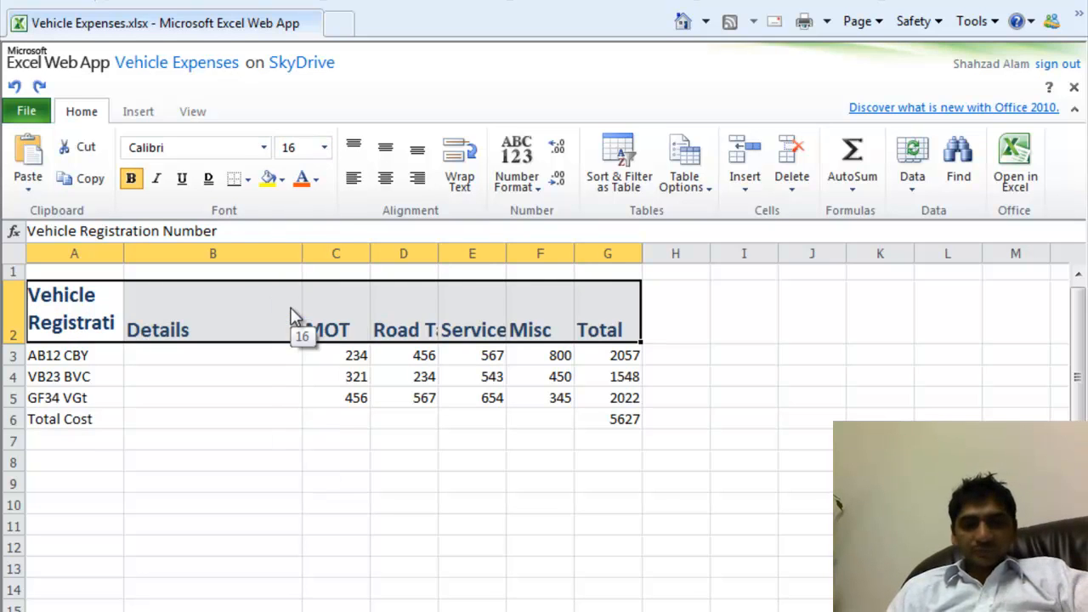
# - Reduce the header font size to 12, then to 10
pyautogui.click(323, 149)
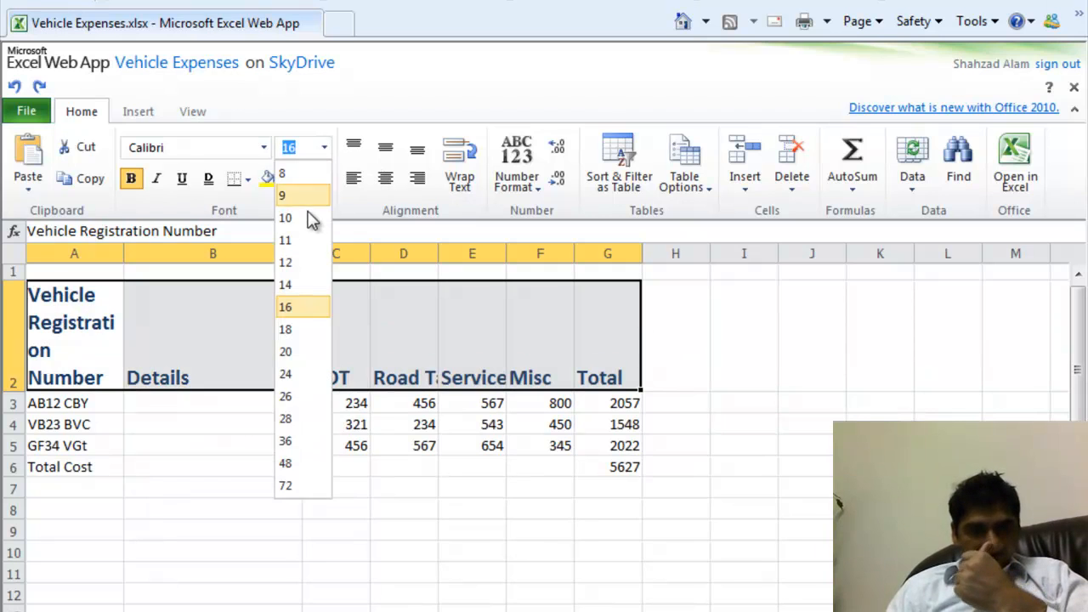
pyautogui.click(304, 265)
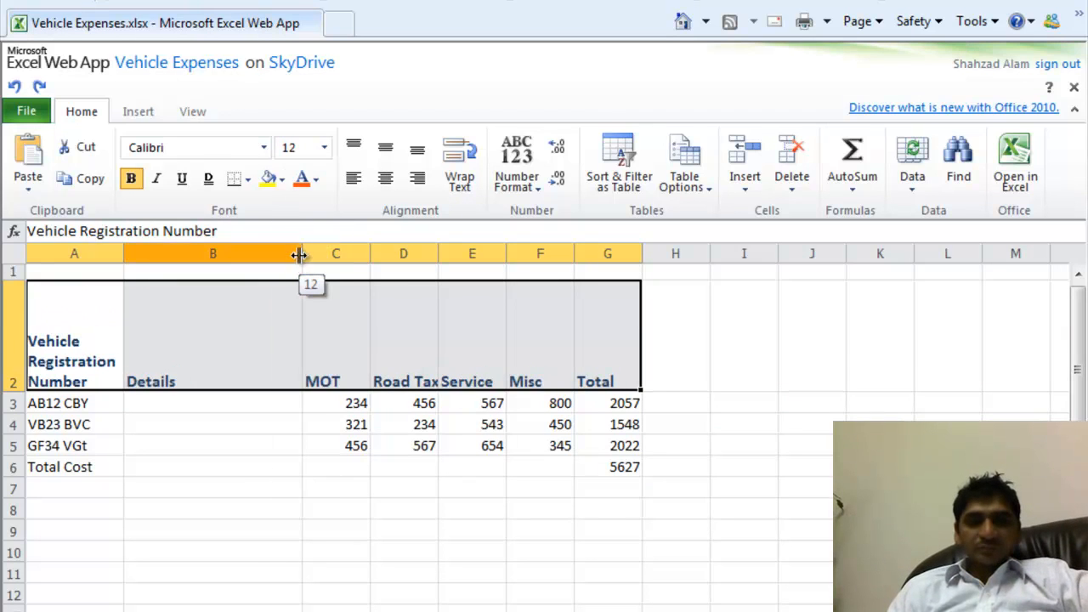
pyautogui.click(327, 153)
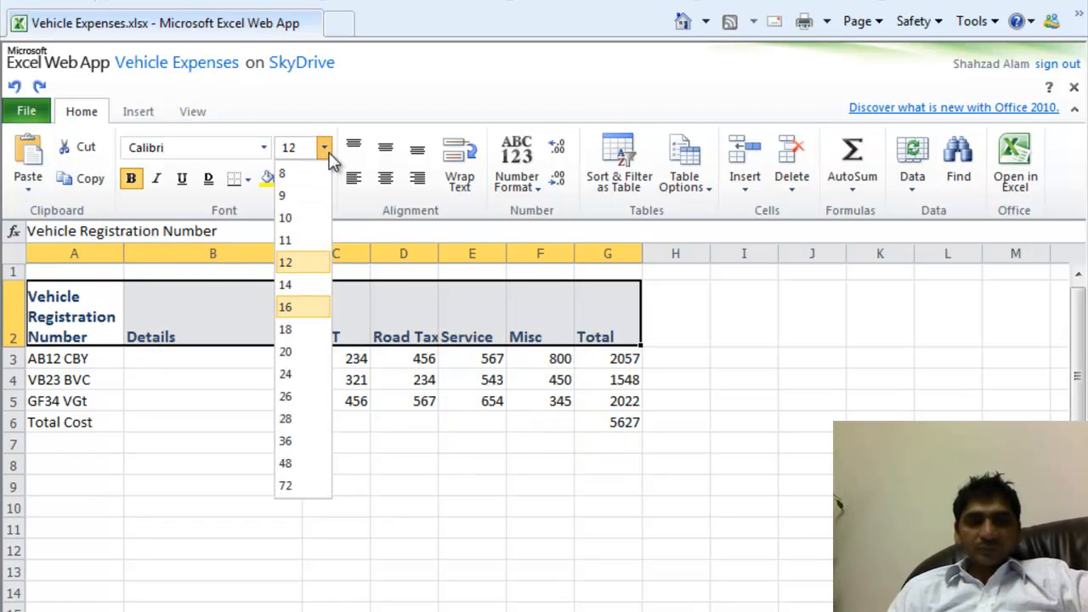
pyautogui.click(289, 219)
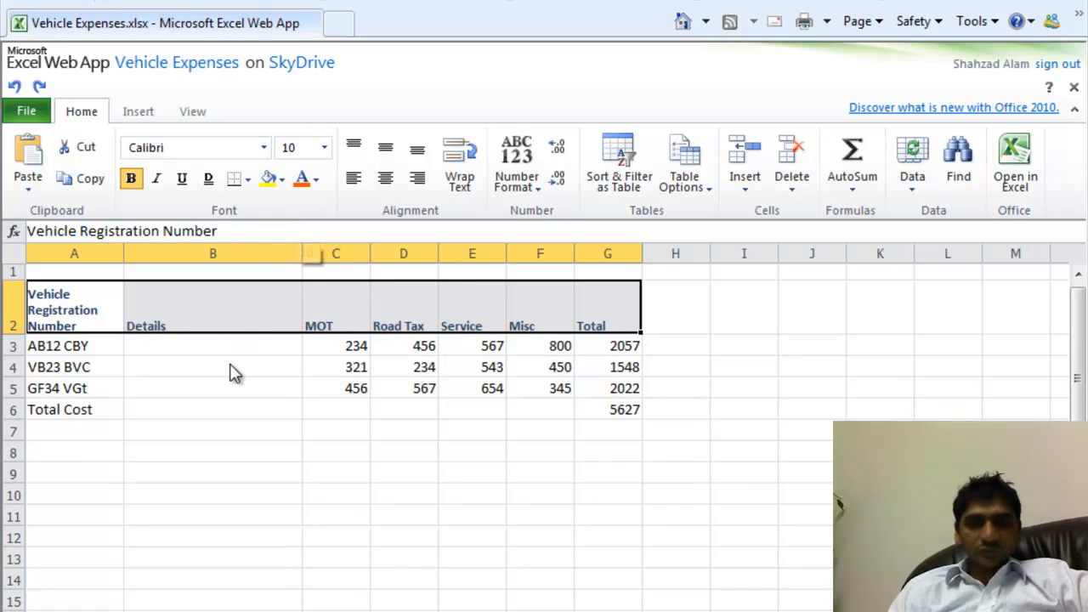
pyautogui.click(197, 376)
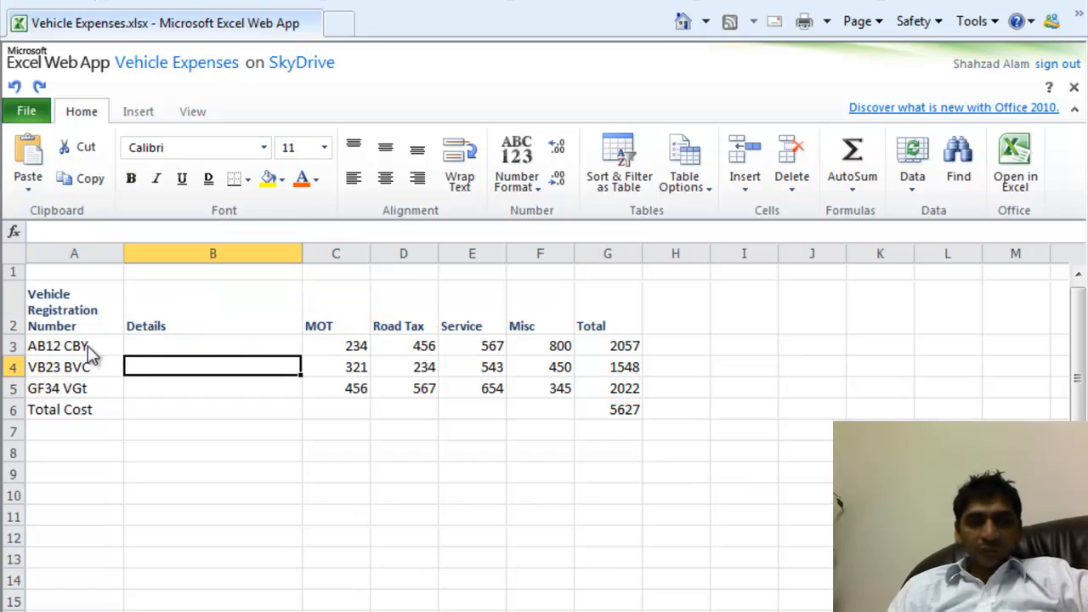
# - Bold the registrations in A3:A5 and the Total Cost label in A6
pyautogui.moveTo(92, 355); pyautogui.dragTo(92, 391)
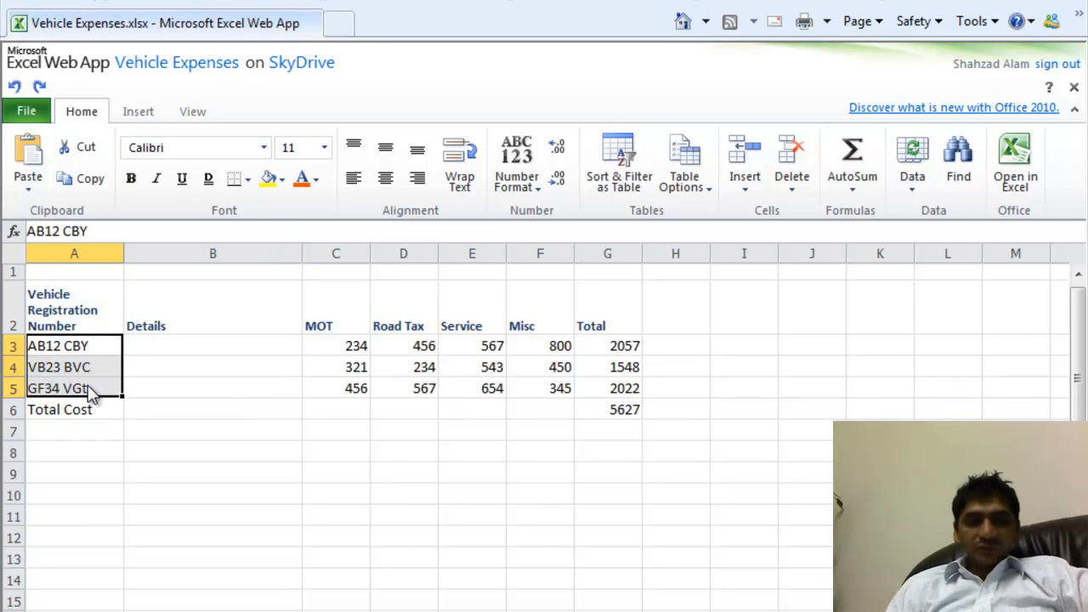
pyautogui.click(131, 179)
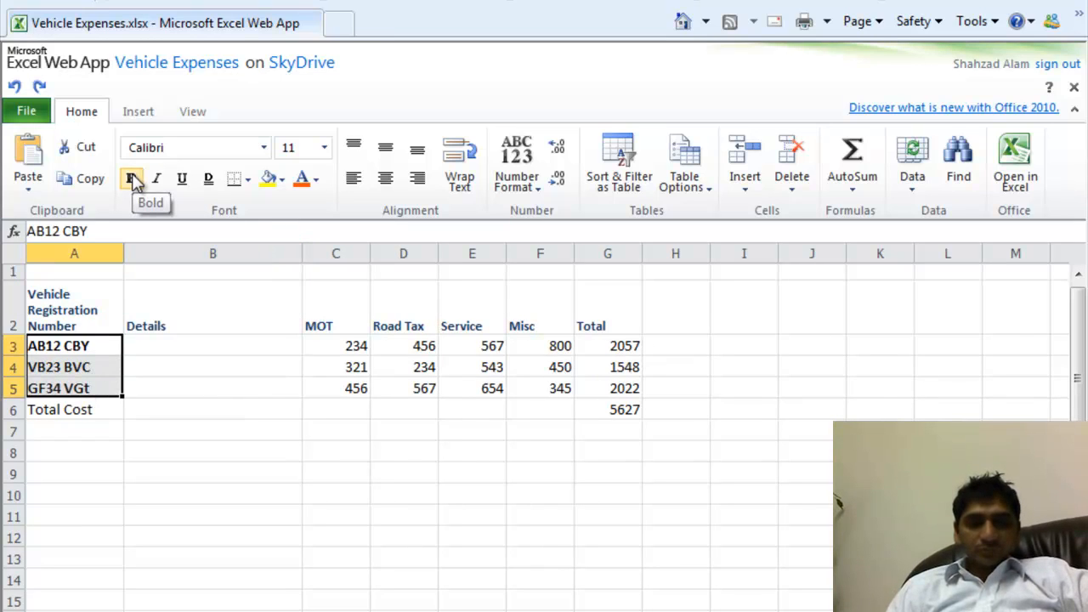
pyautogui.click(161, 395)
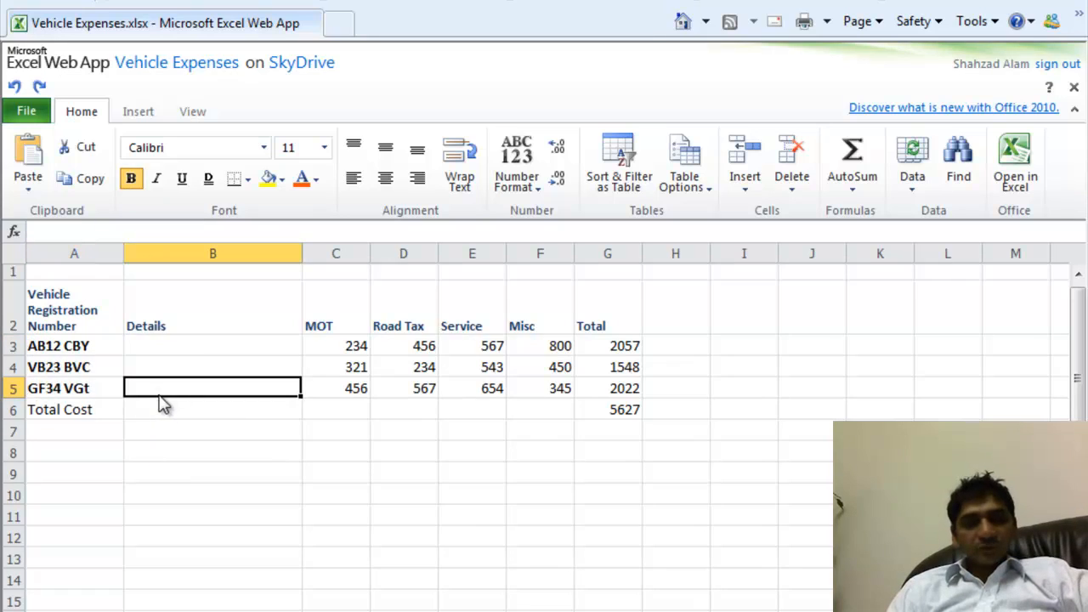
pyautogui.click(96, 411)
pyautogui.click(132, 179)
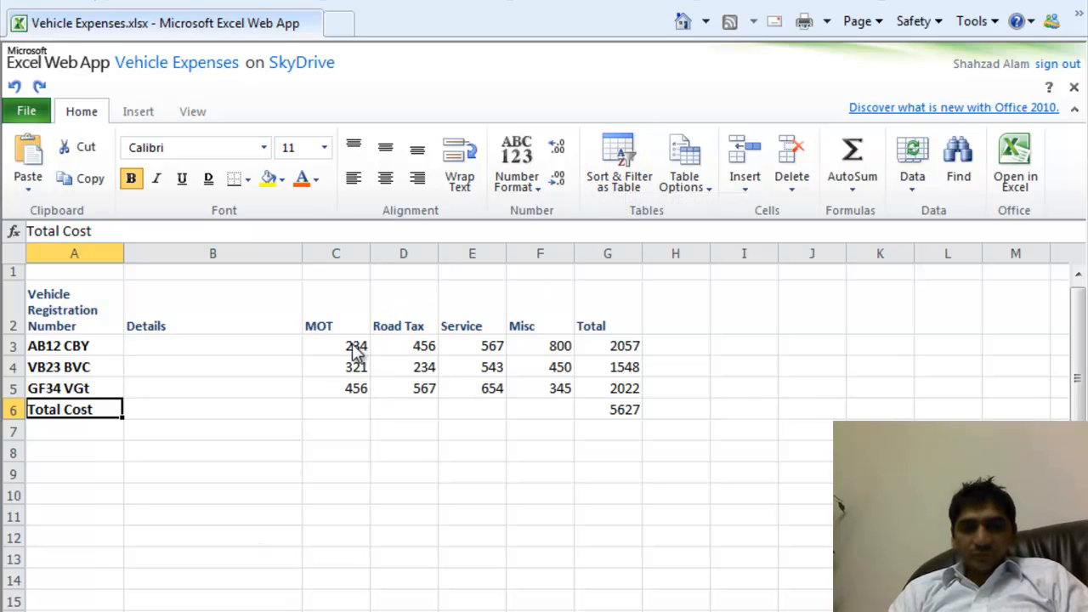
# - Format A2:G5 as a table with headers
pyautogui.click(355, 260)
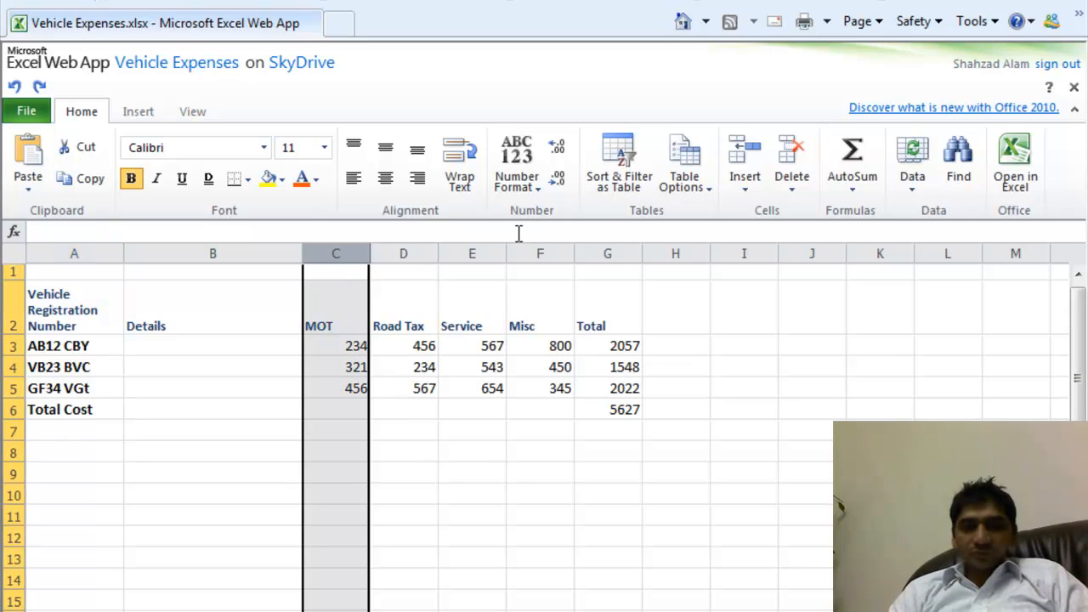
pyautogui.click(634, 174)
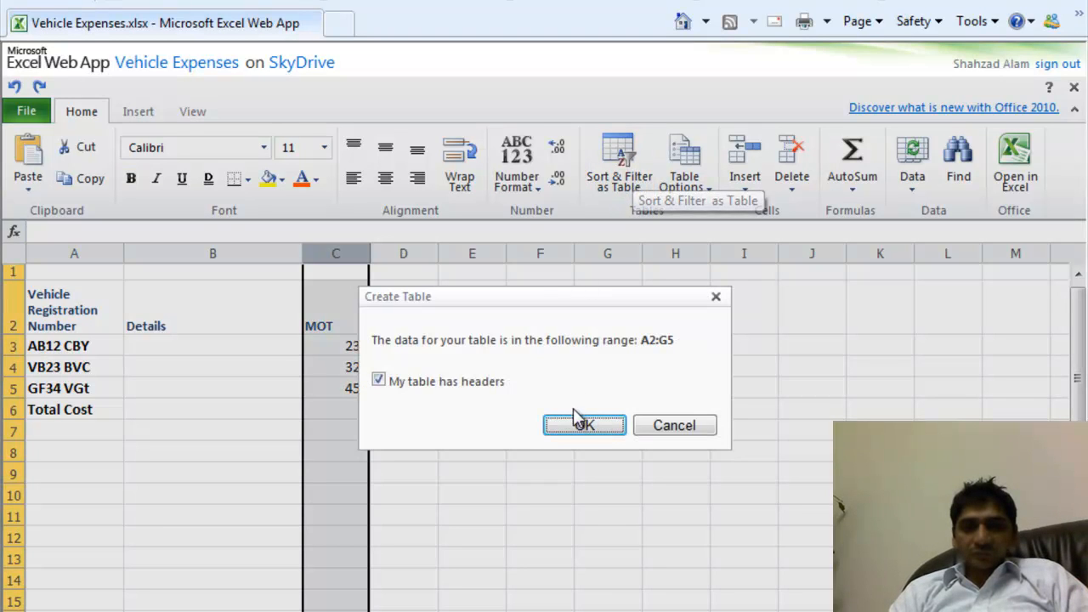
pyautogui.click(577, 426)
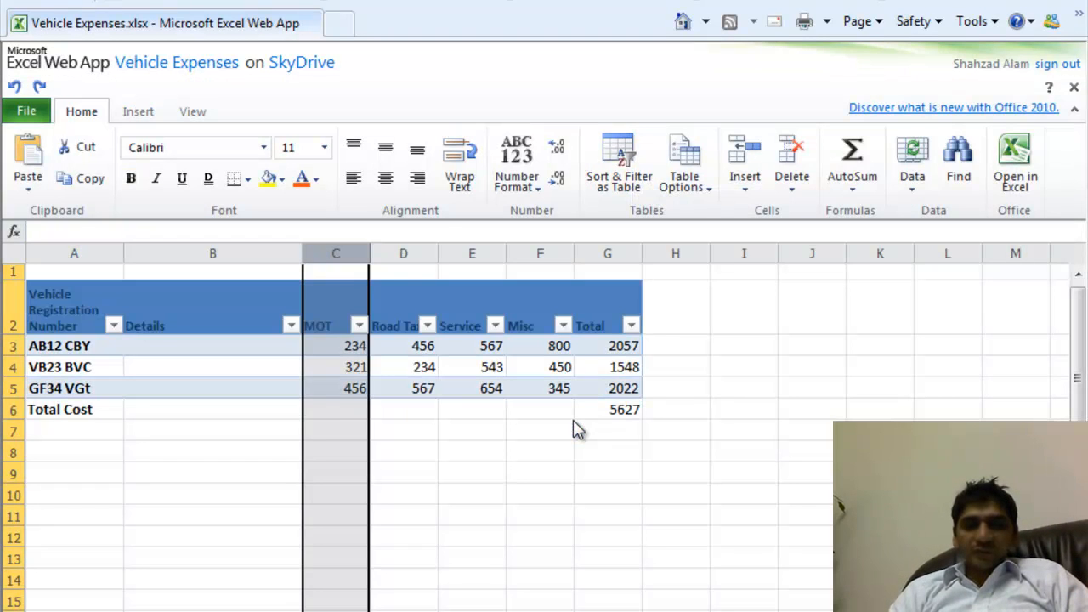
# - Sort the table descending by MOT, then descending by Road Tax
pyautogui.click(360, 325)
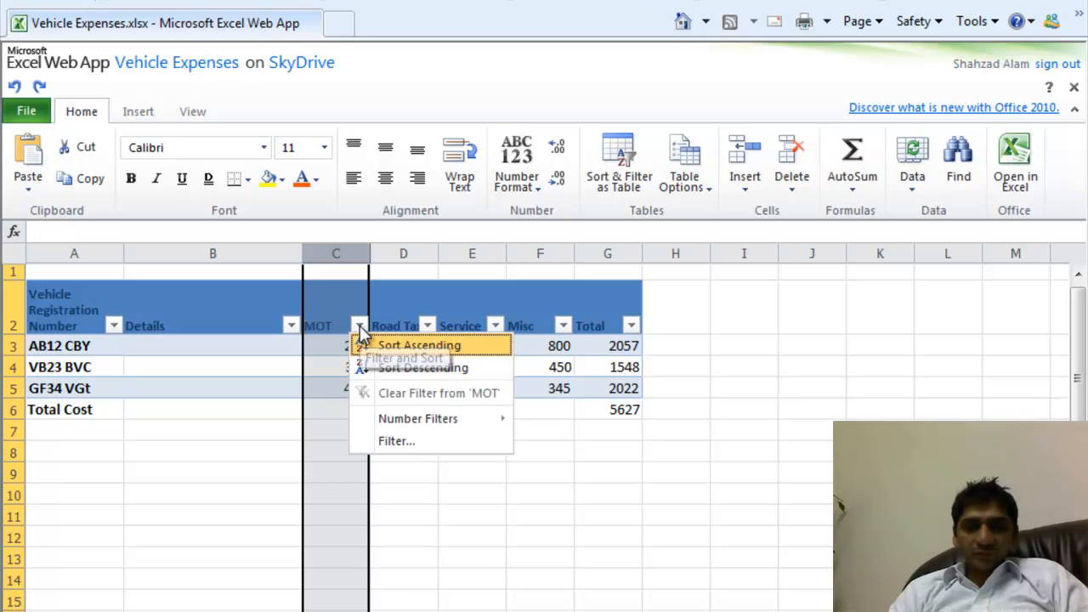
pyautogui.click(409, 371)
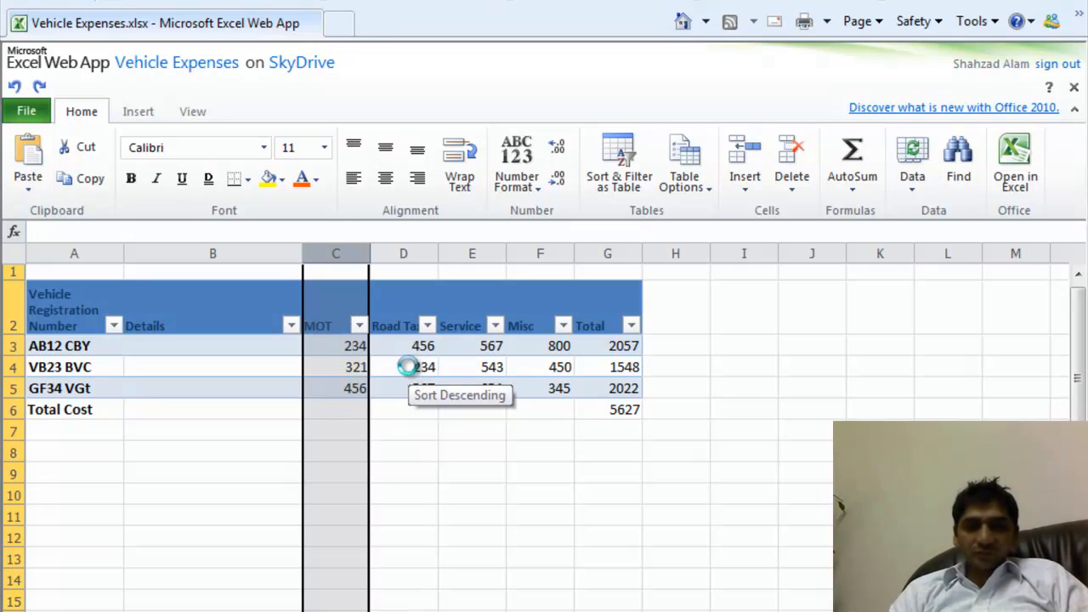
pyautogui.click(427, 326)
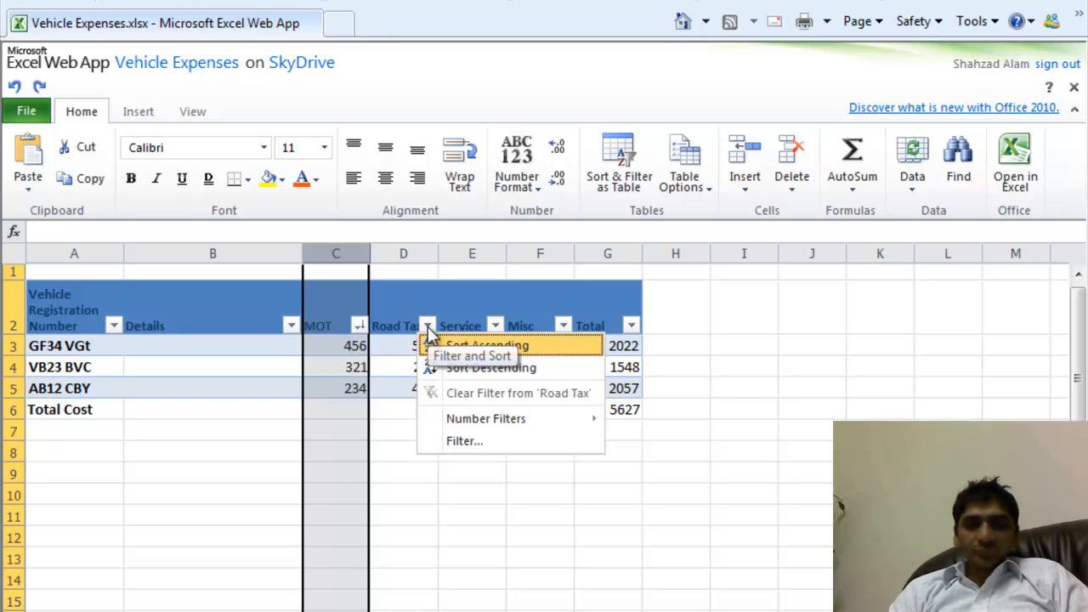
pyautogui.click(456, 370)
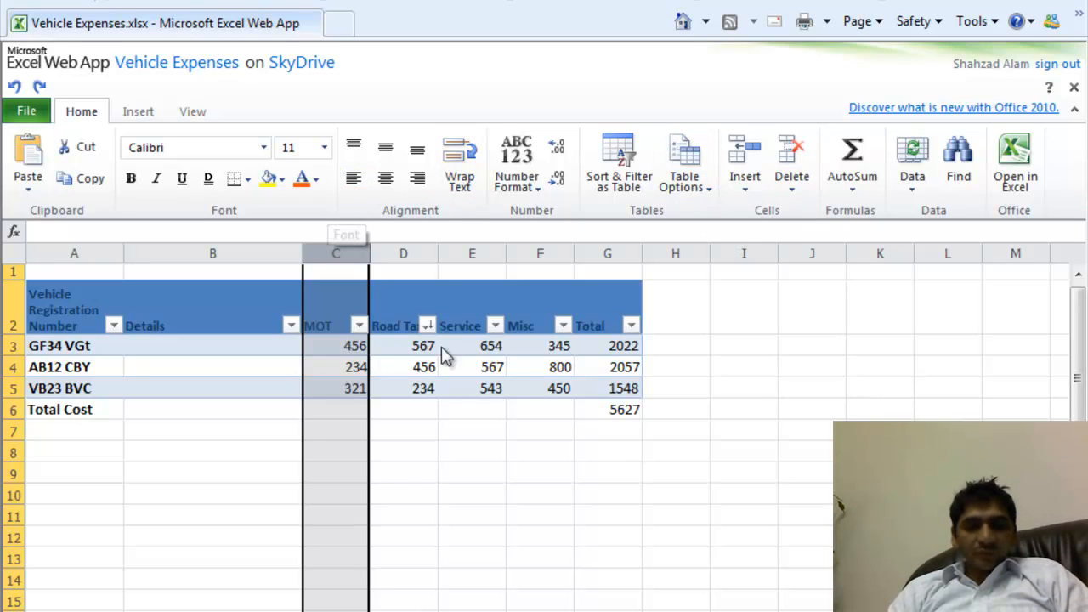
pyautogui.click(223, 411)
pyautogui.click(183, 372)
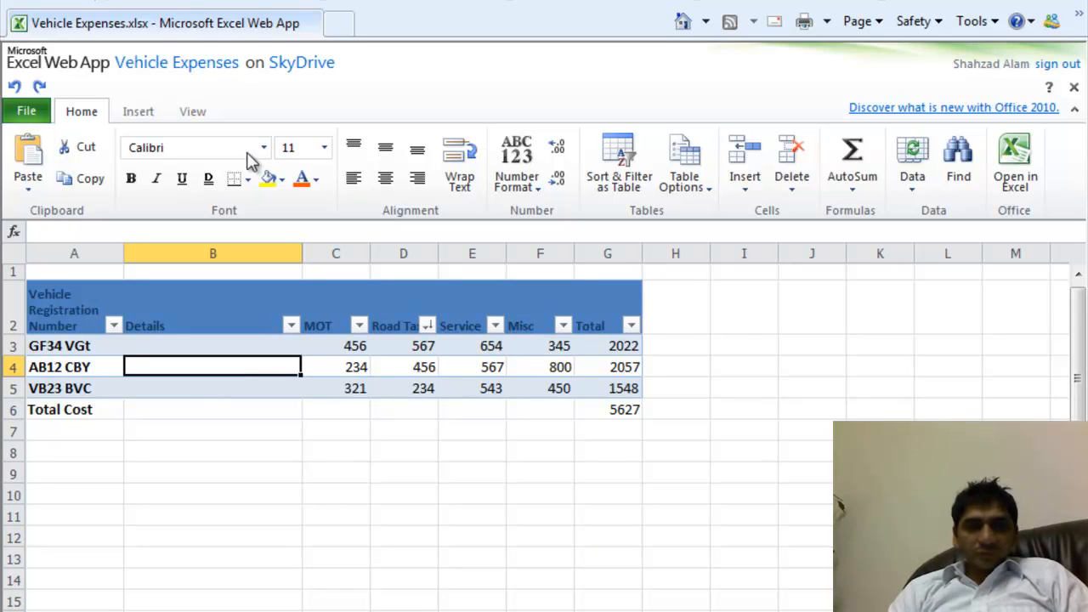
# - Look over the Insert and View options, then close the workbook from the File menu
pyautogui.click(140, 115)
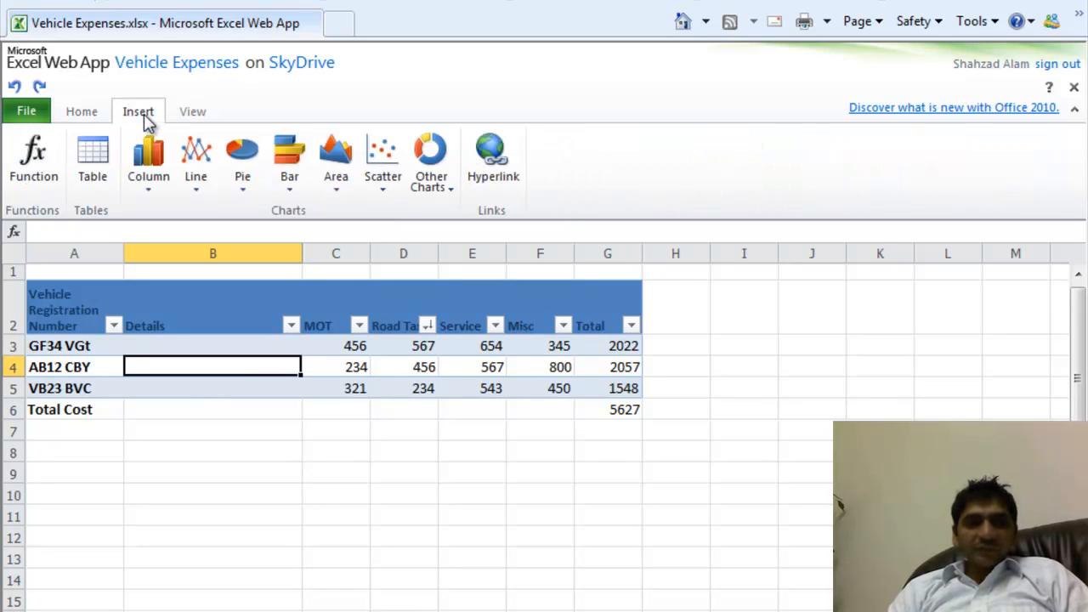
pyautogui.click(194, 112)
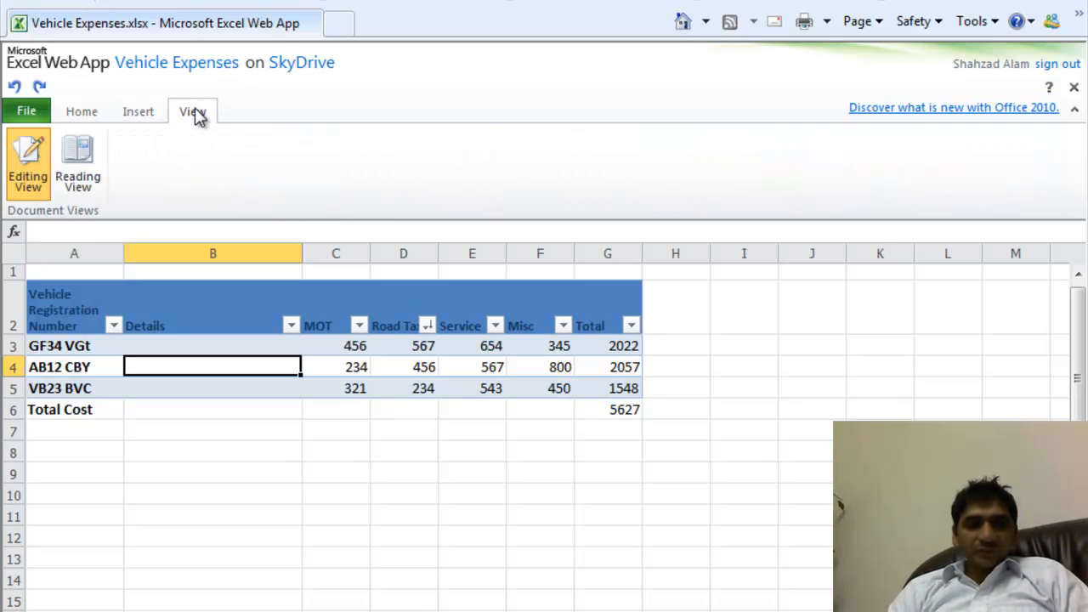
pyautogui.click(32, 116)
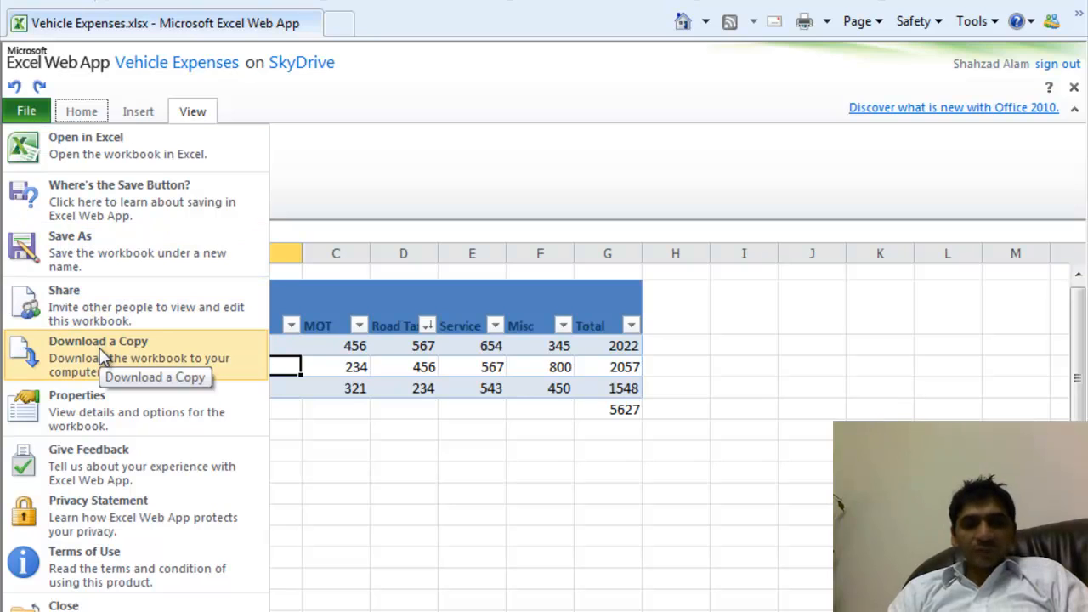
pyautogui.click(696, 369)
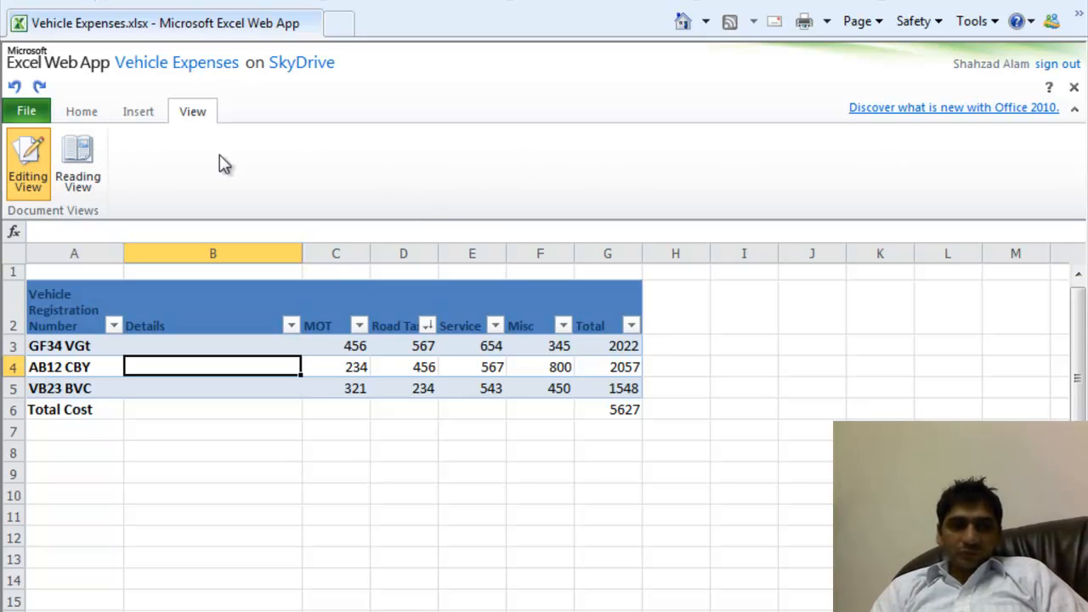
pyautogui.click(27, 114)
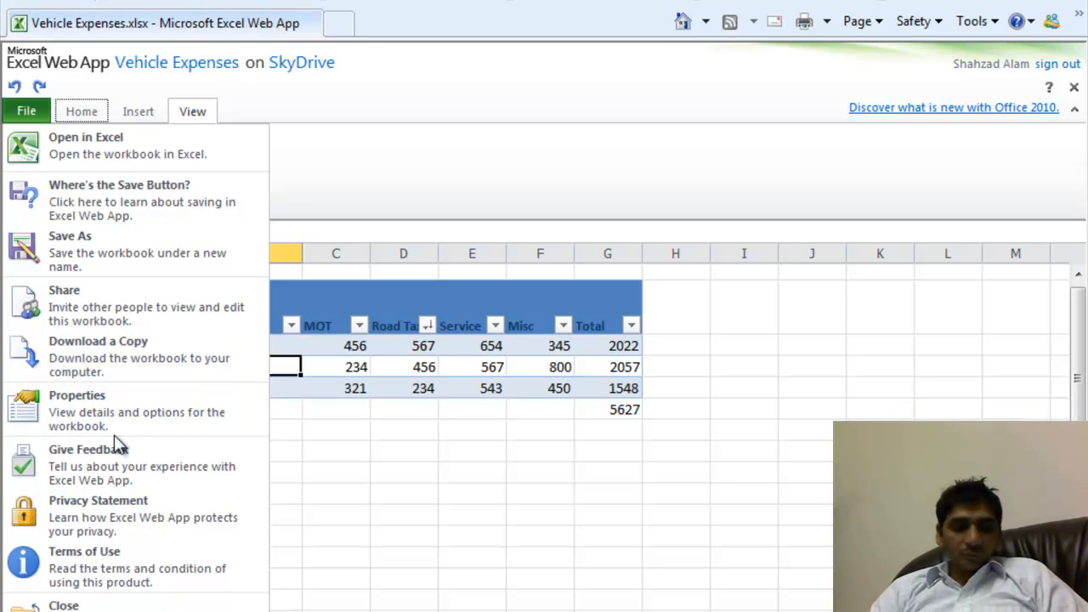
pyautogui.click(94, 605)
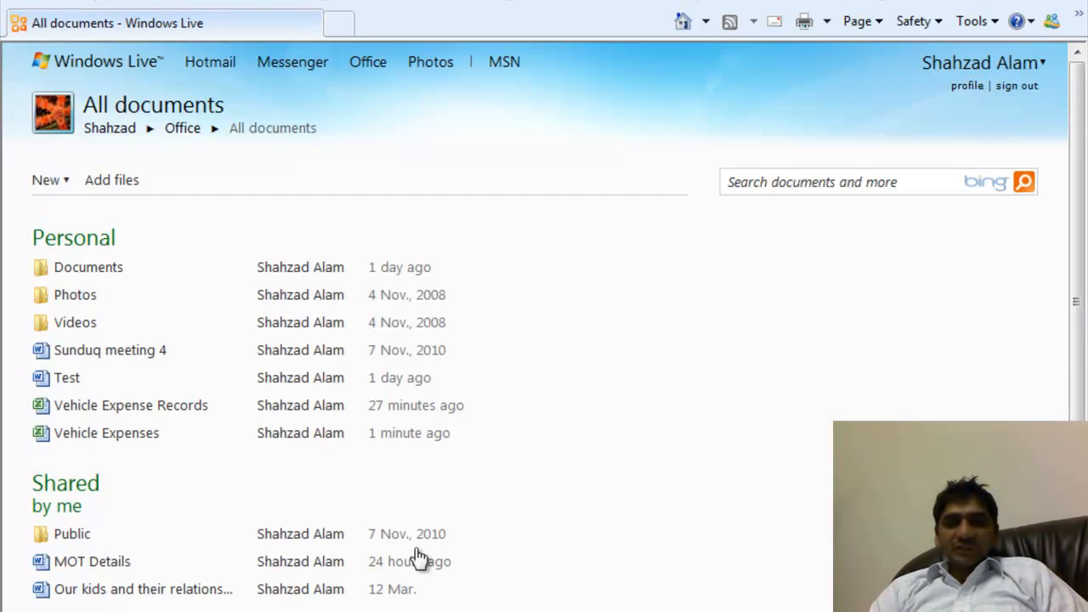
# - Dismiss the Windows colour-scheme prompt, keeping the current colour scheme but asking again later
pyautogui.moveTo(458, 559)
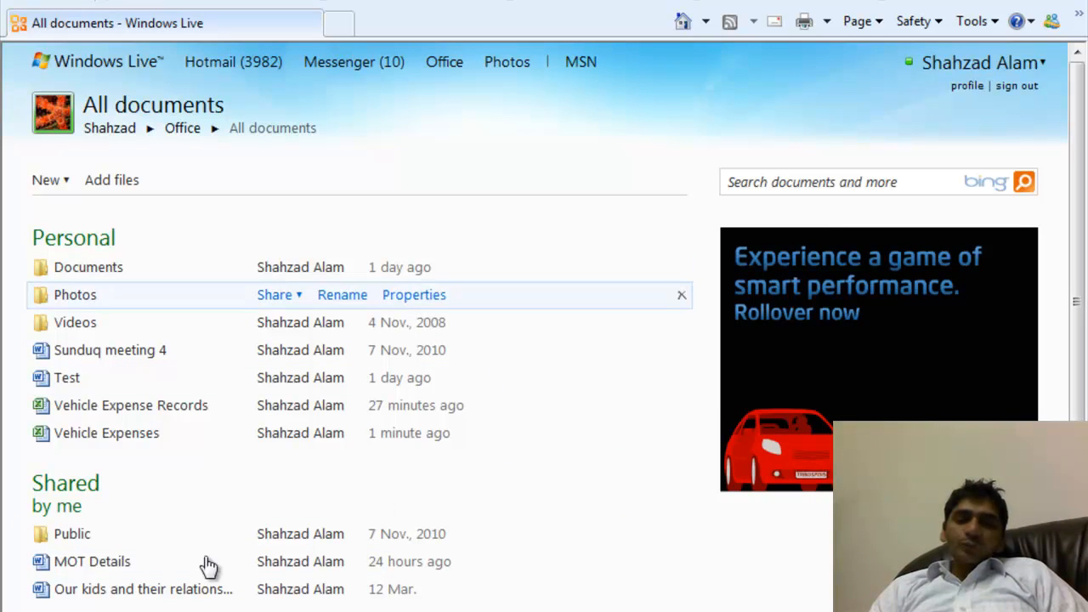
pyautogui.moveTo(245, 450)
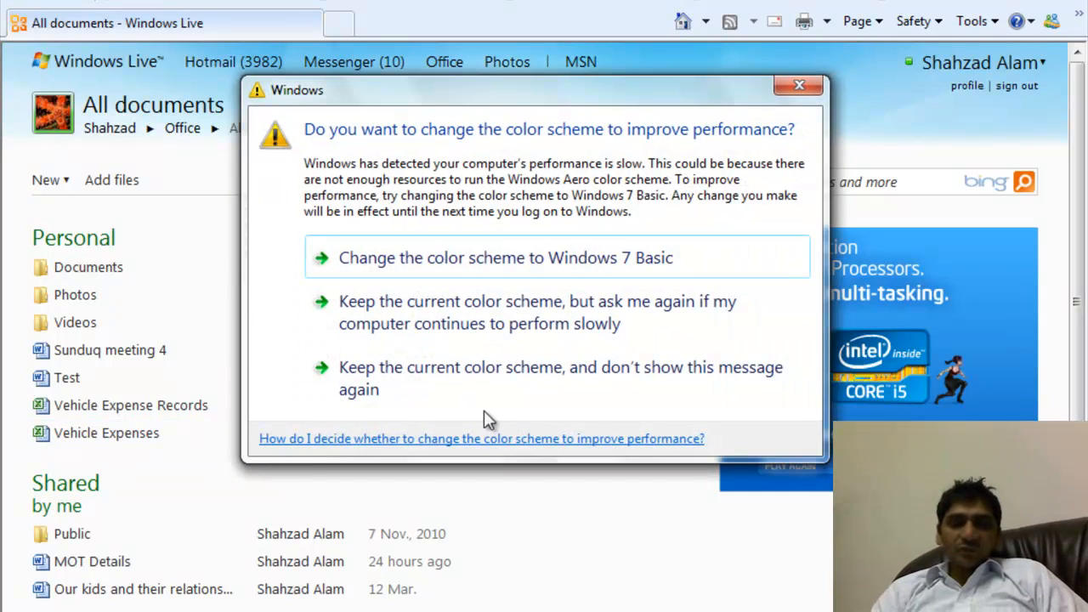
pyautogui.click(522, 326)
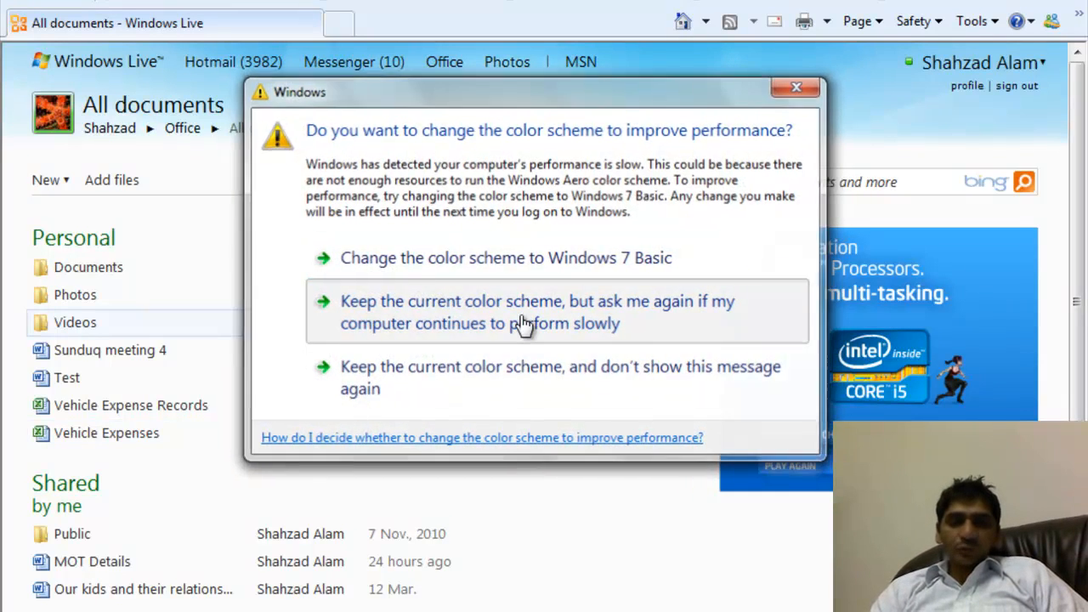